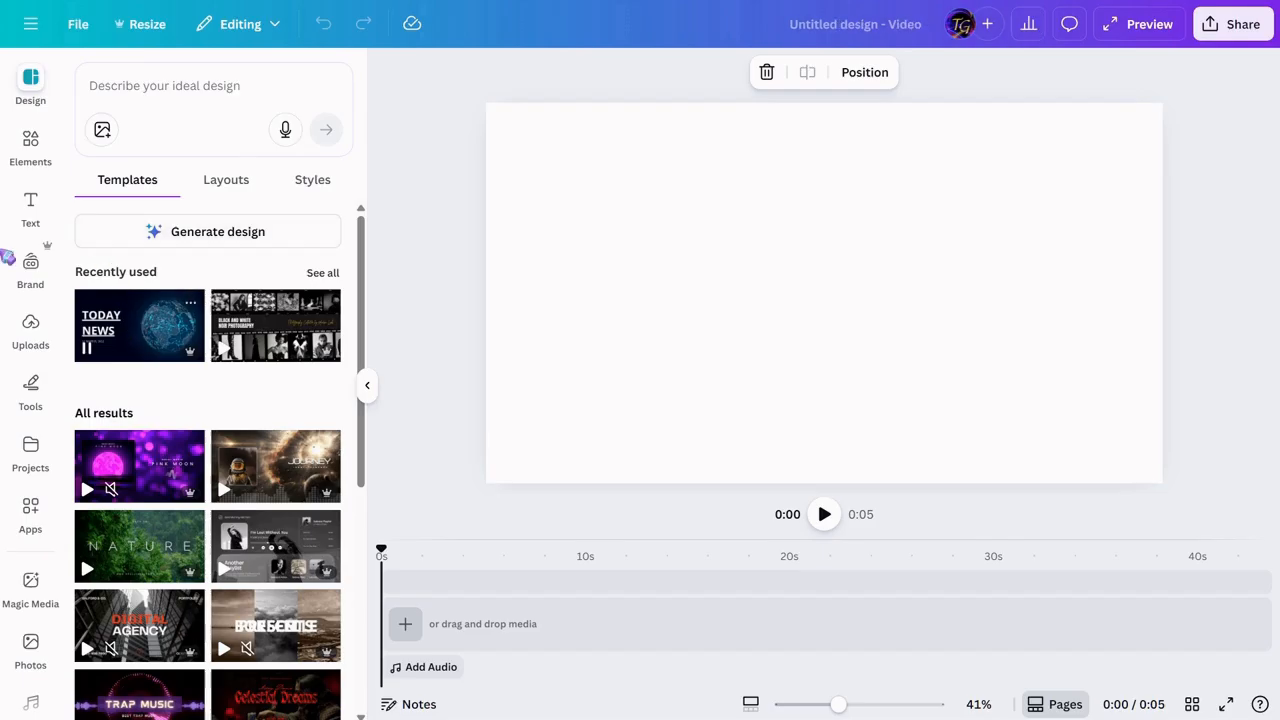
Search the elements library for "grid background".
click(42, 158)
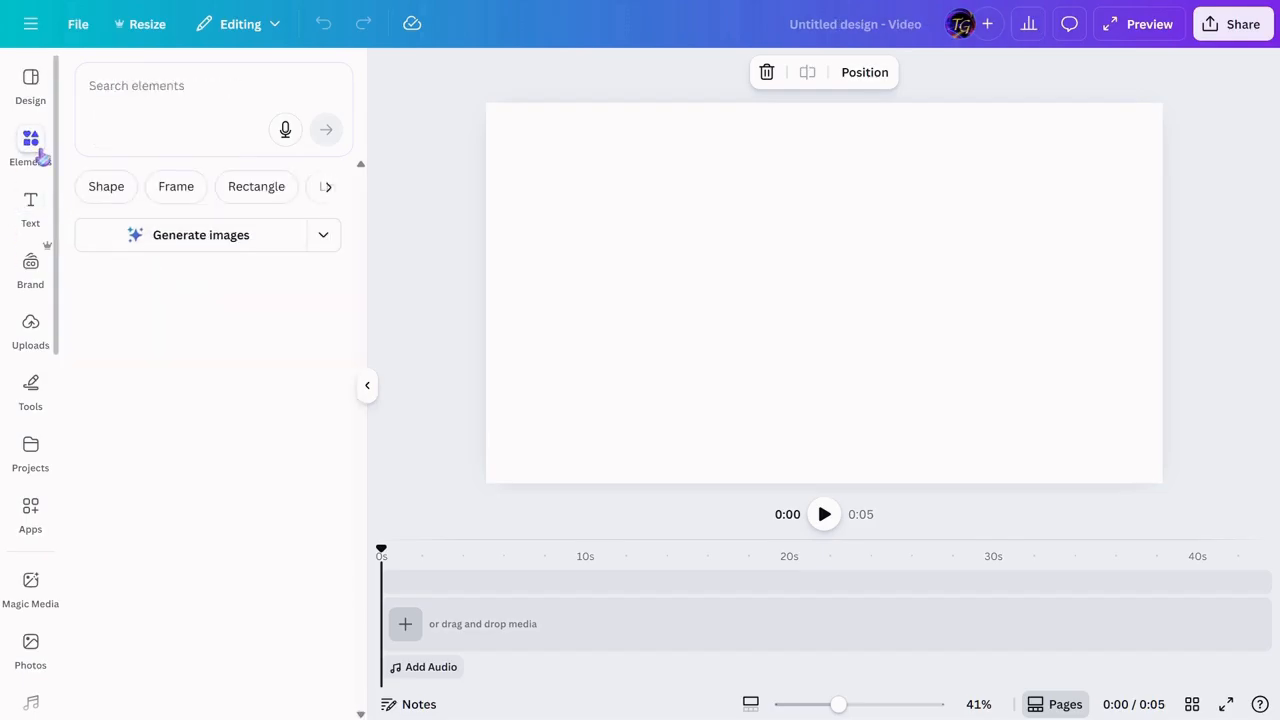
click(163, 90)
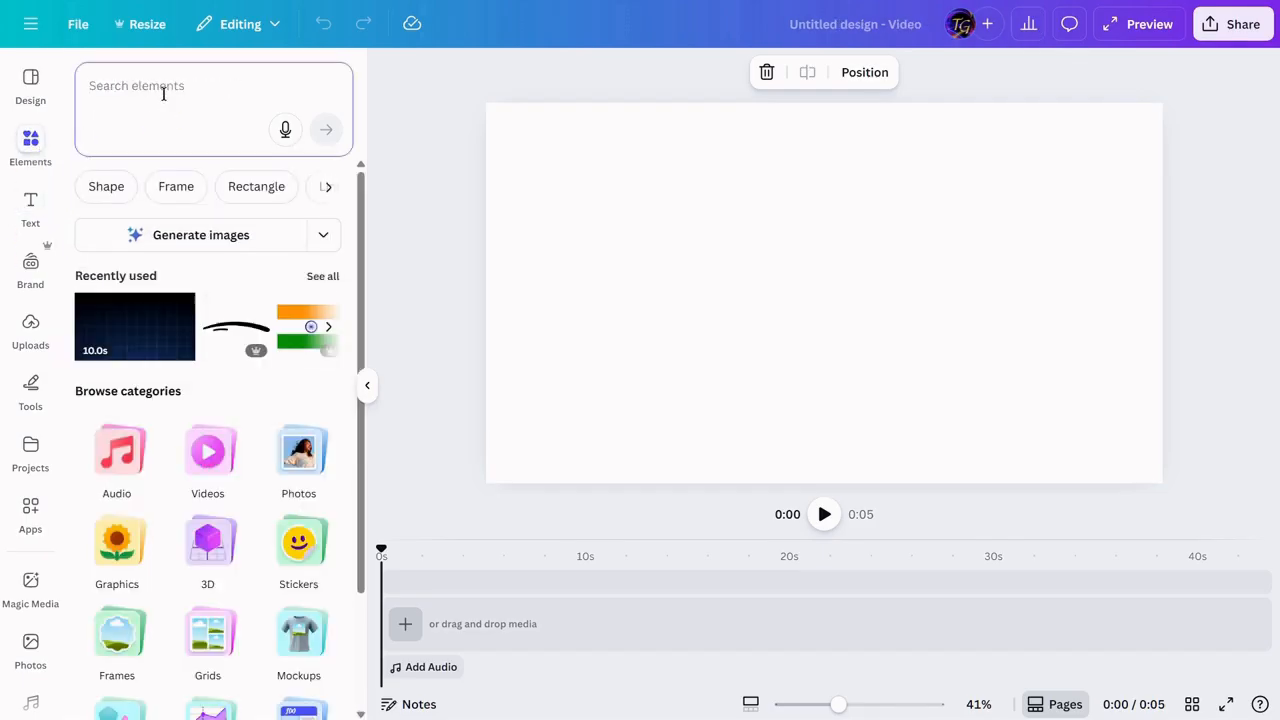
text(grid)
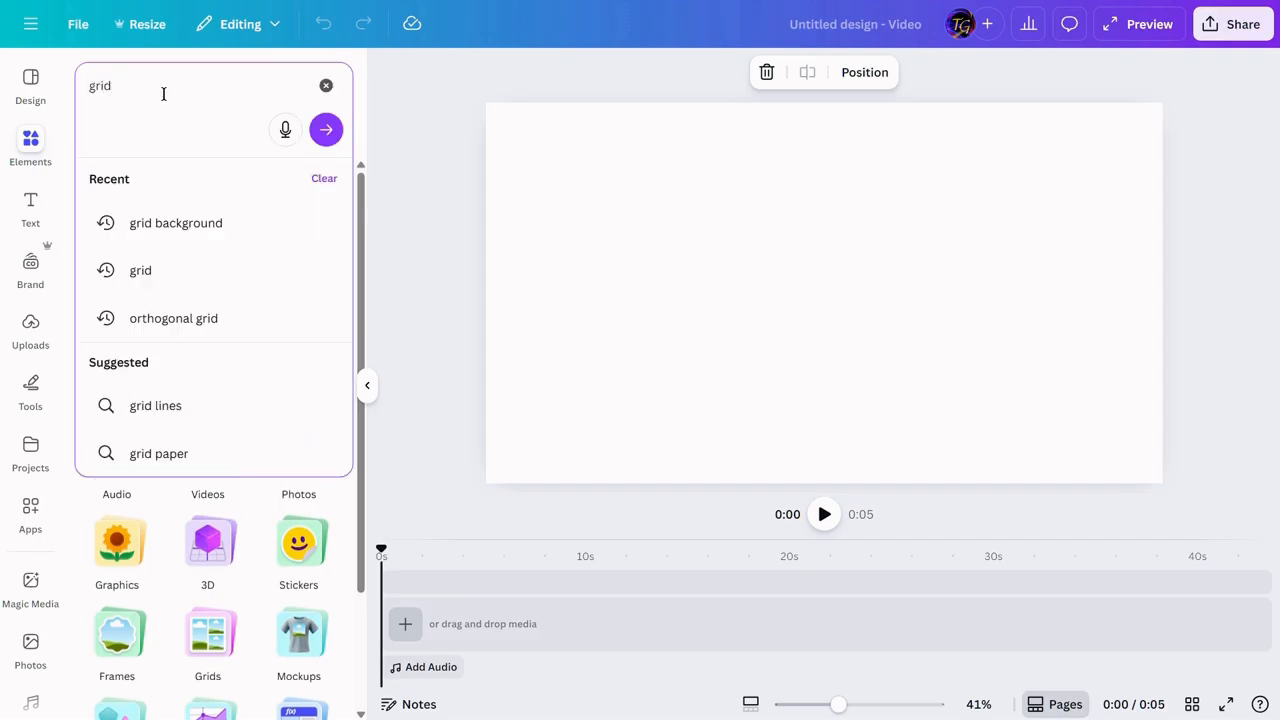
click(180, 235)
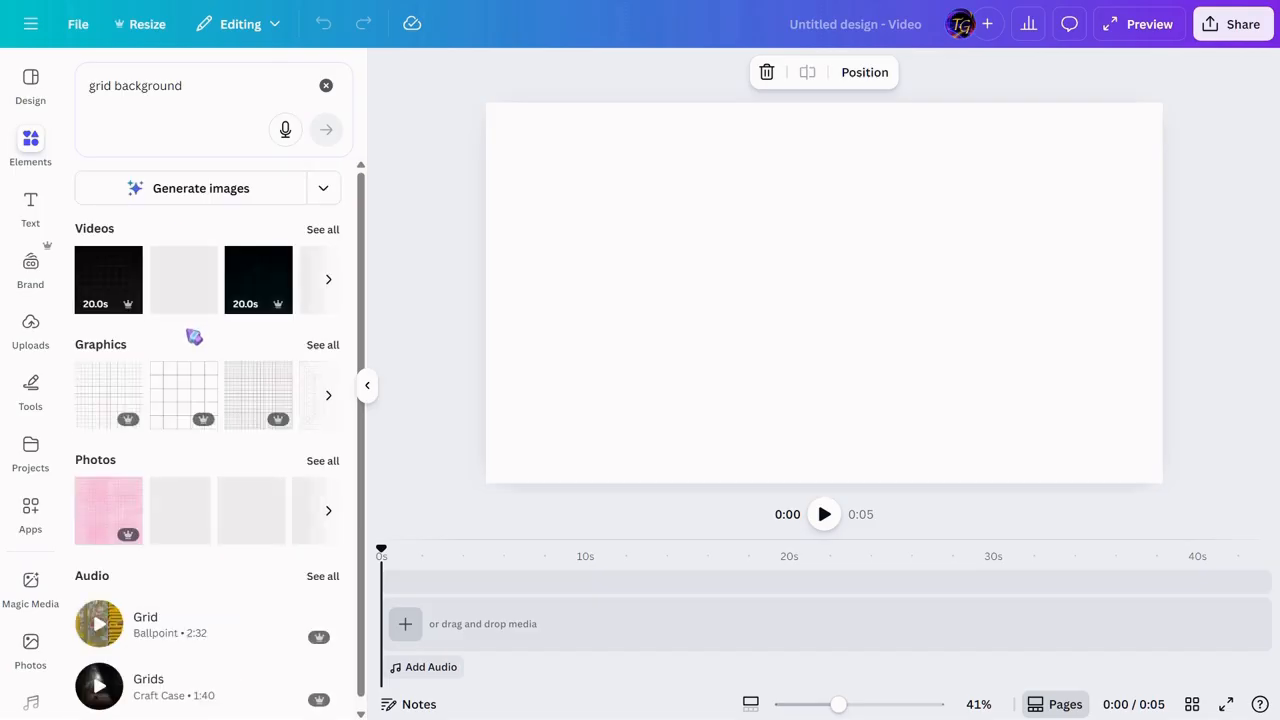
Add the 10-second dark blue grid video from the video results as the full-page background and return the playhead to the start.
click(336, 231)
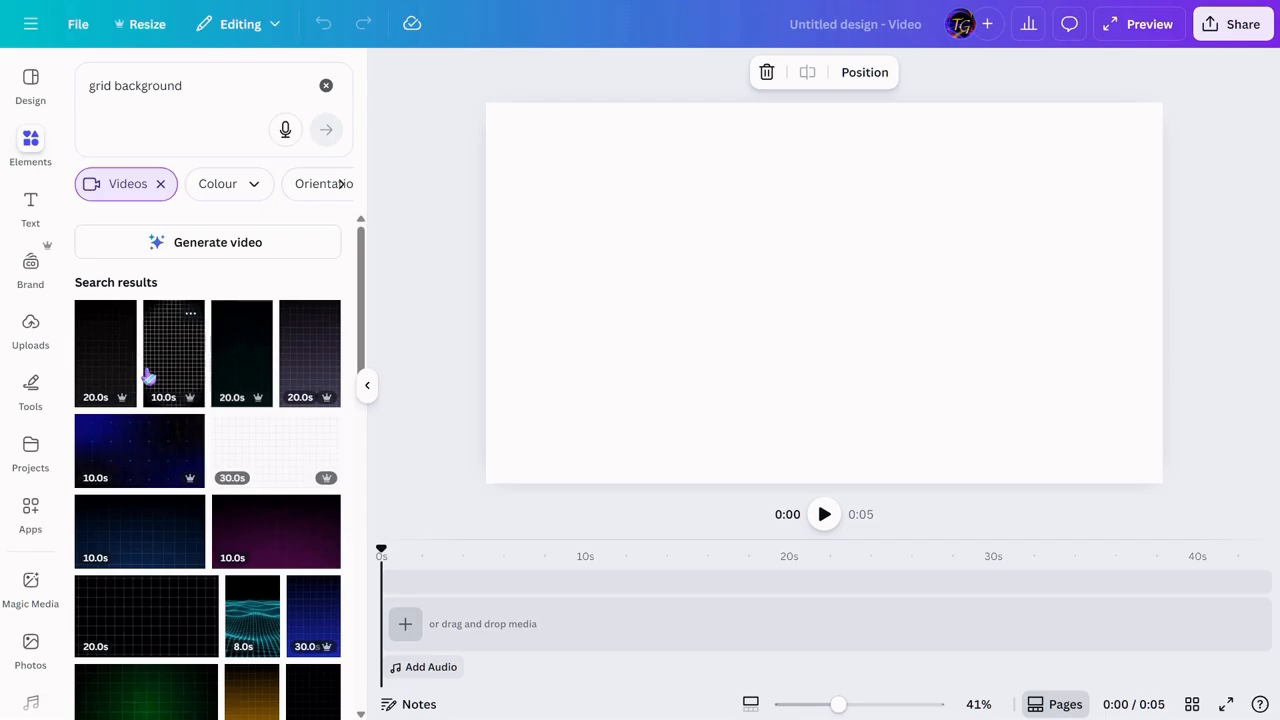
scroll(134, 525, down, 2)
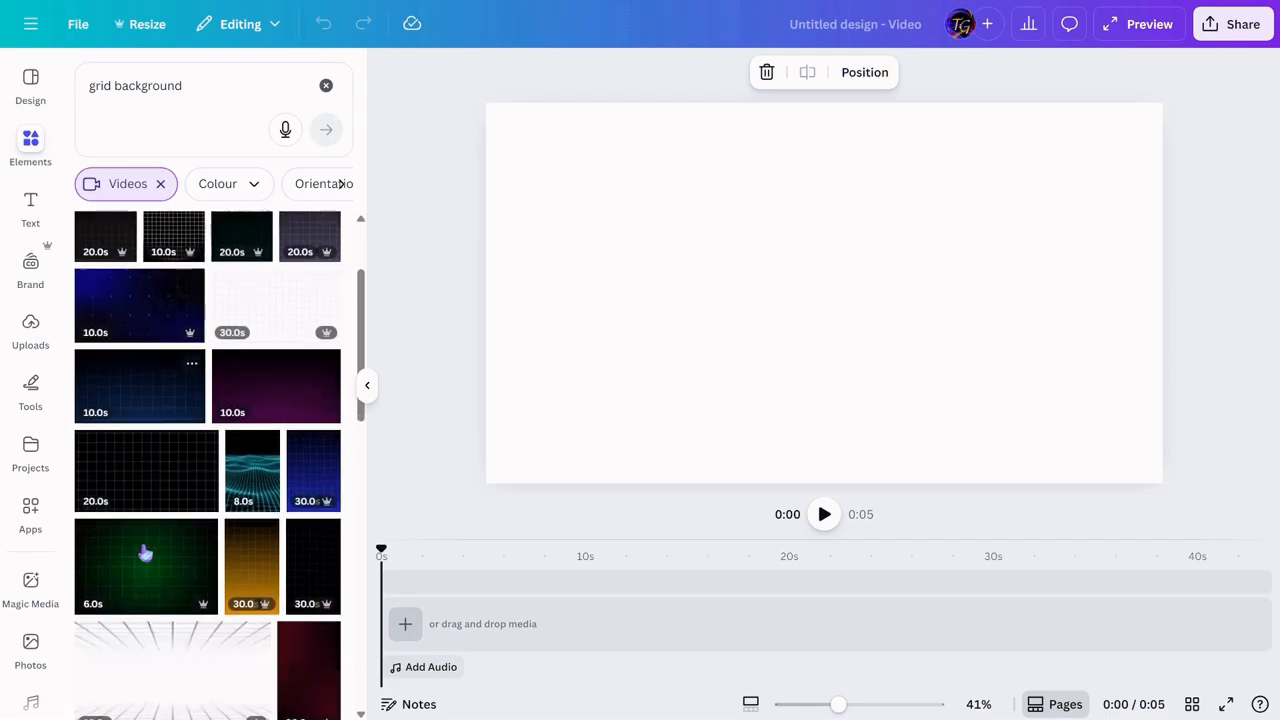
scroll(148, 665, down, 2)
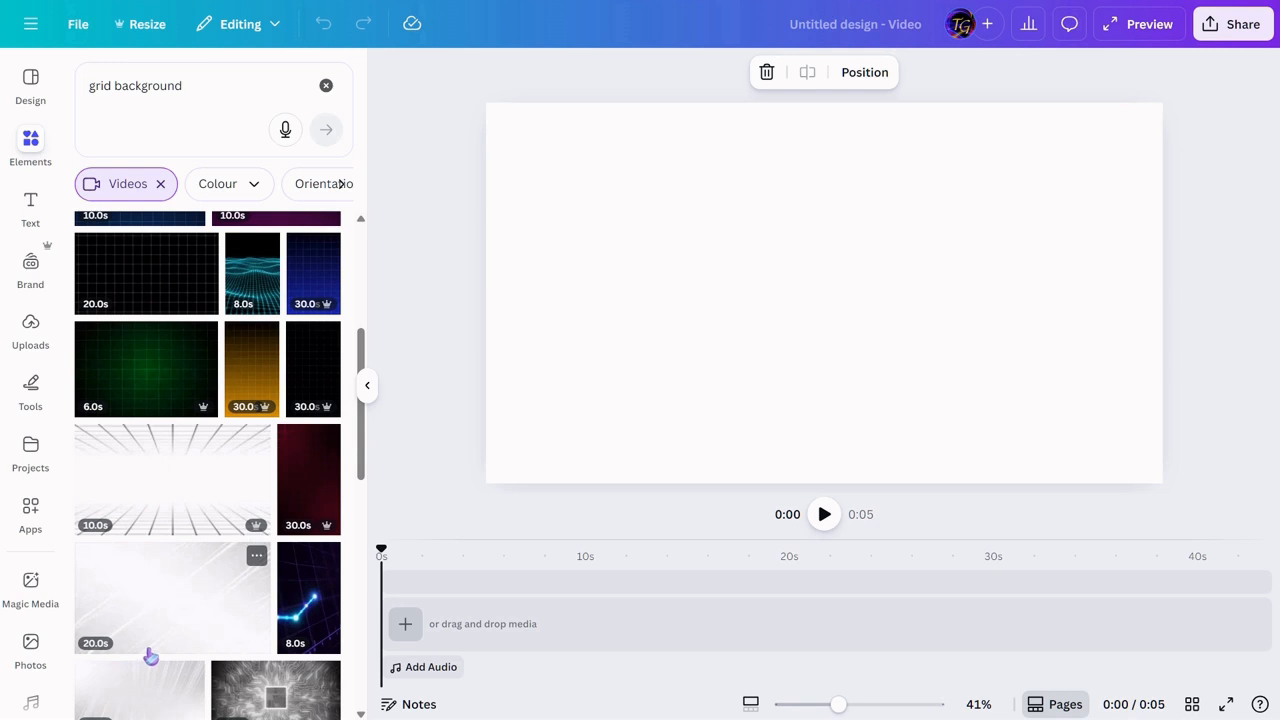
scroll(150, 656, up, 4)
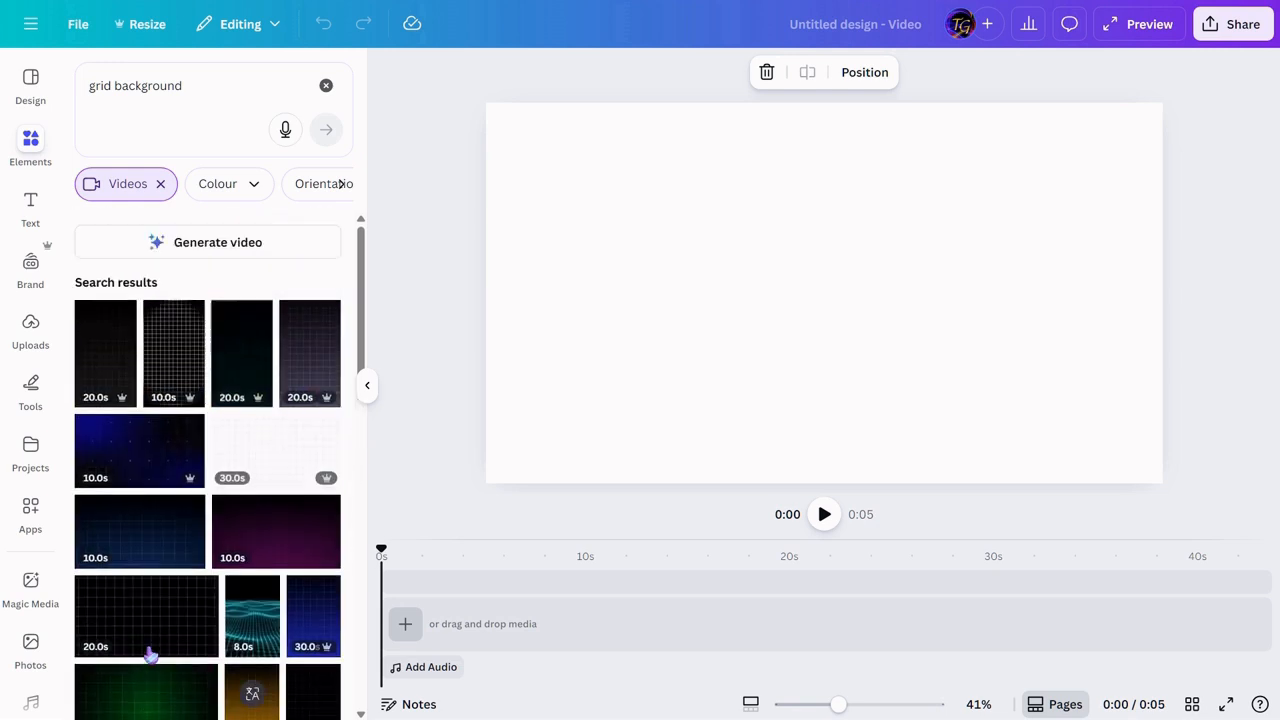
click(150, 543)
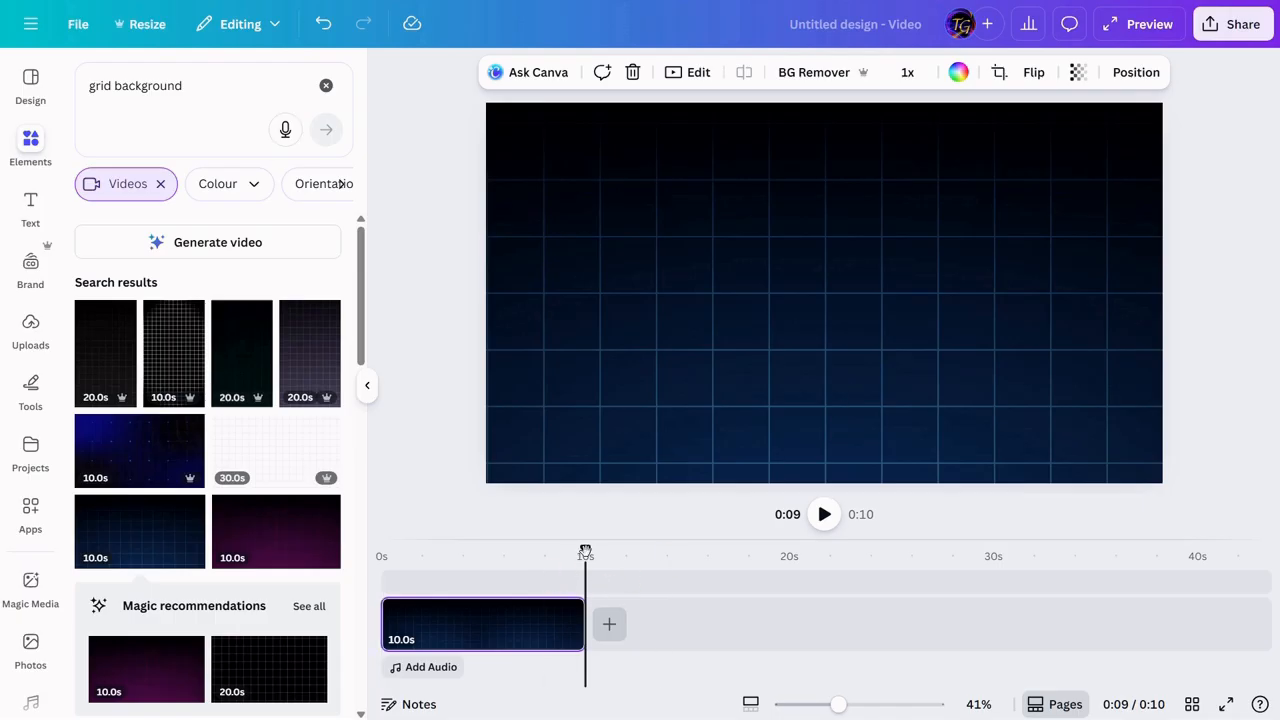
click(381, 555)
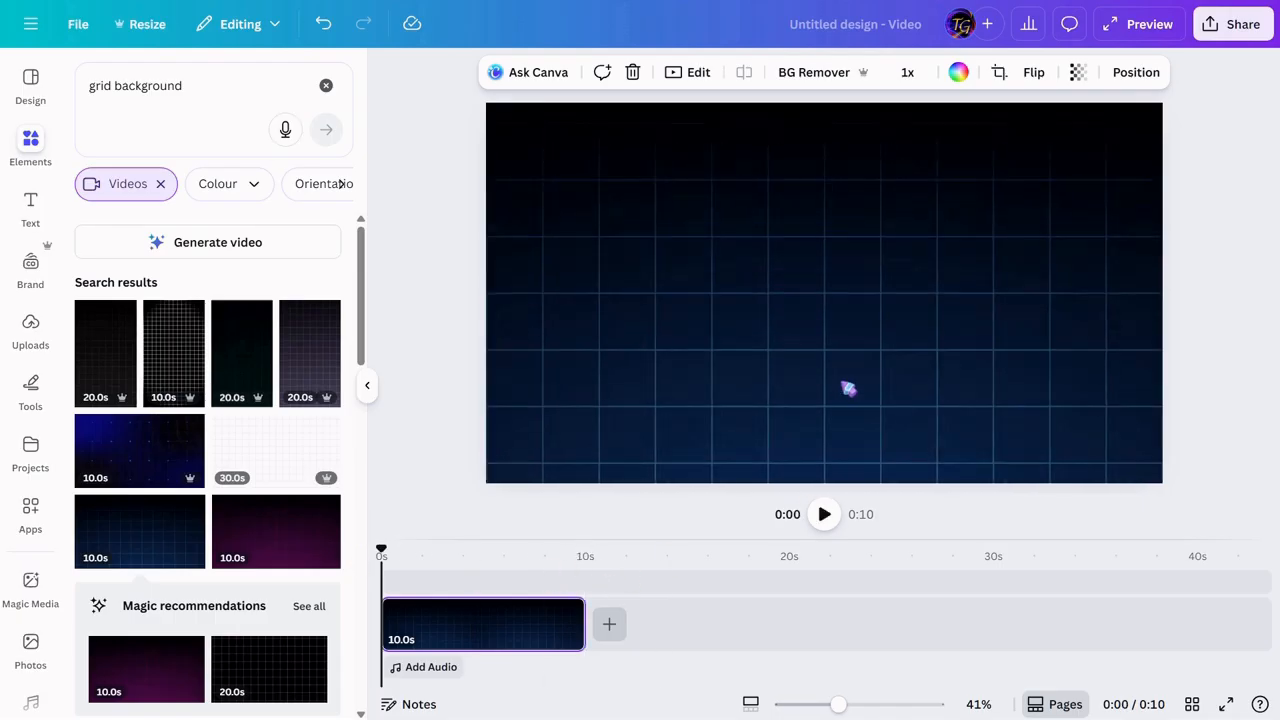
Search the elements for "map paper" and place the torn grey map graphic in the lower-right corner of the page.
click(137, 96)
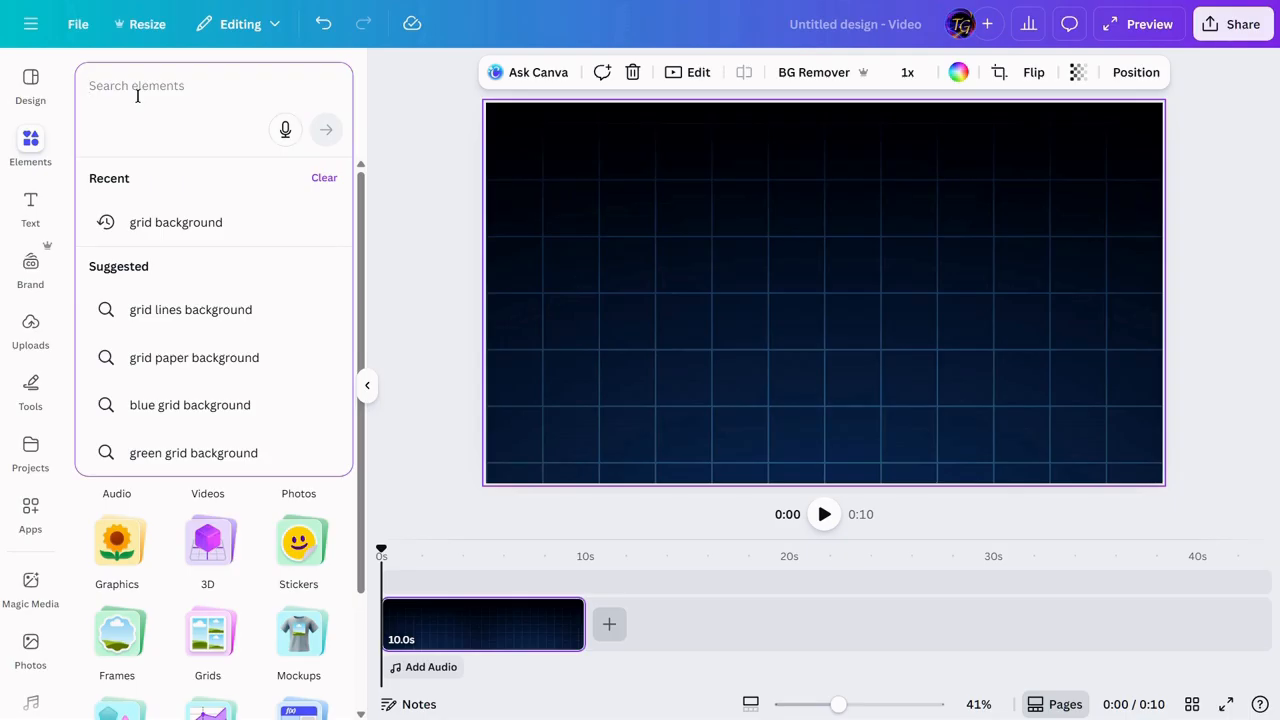
text(map paper)
key(Return)
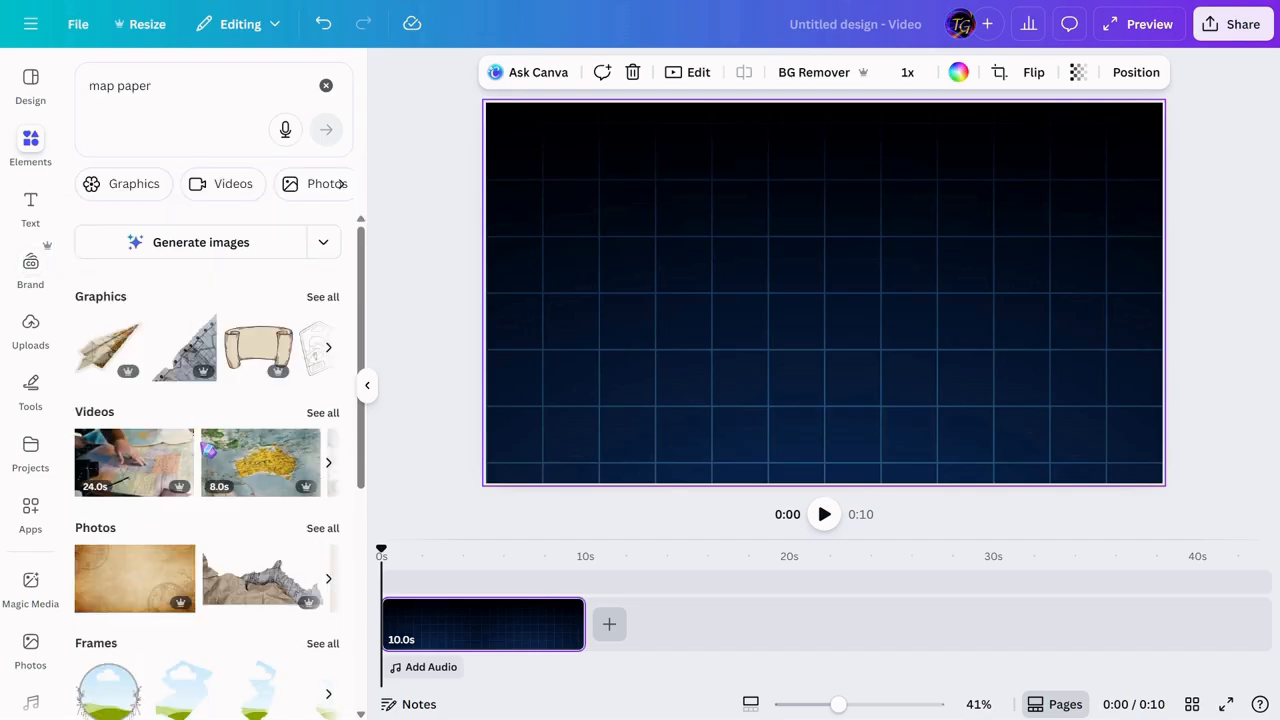
click(183, 347)
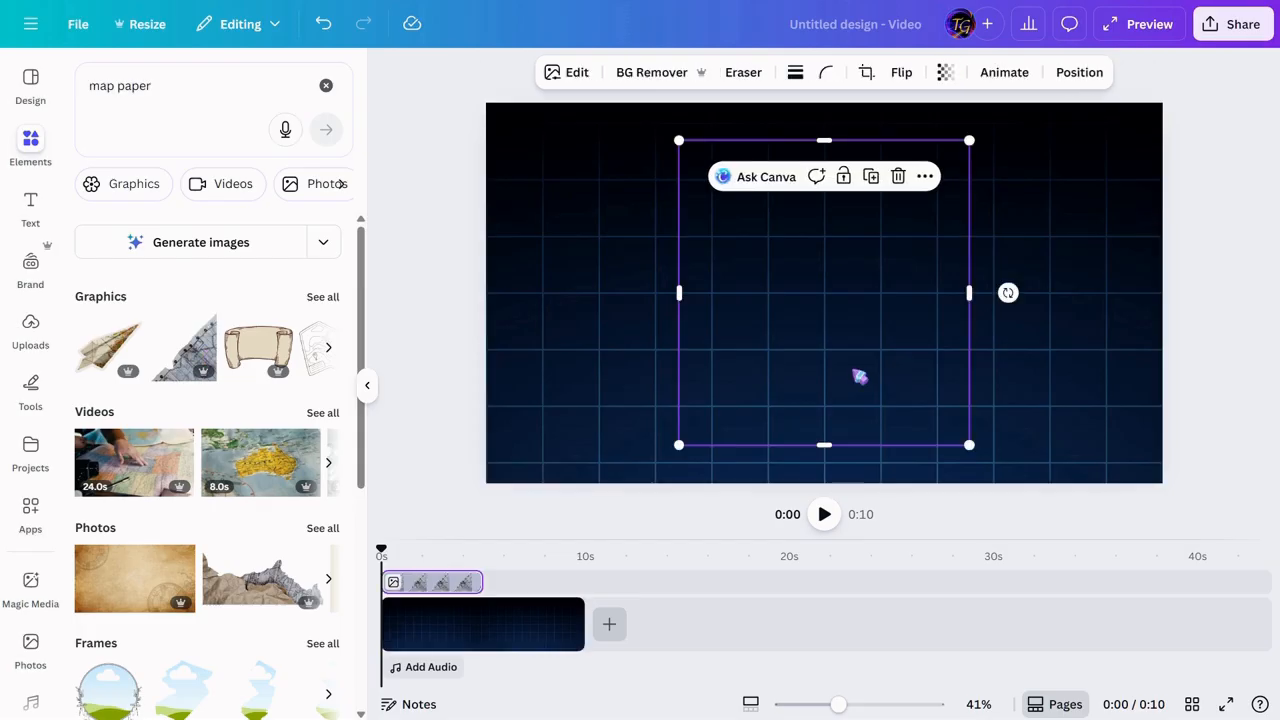
drag(879, 376, 1121, 458)
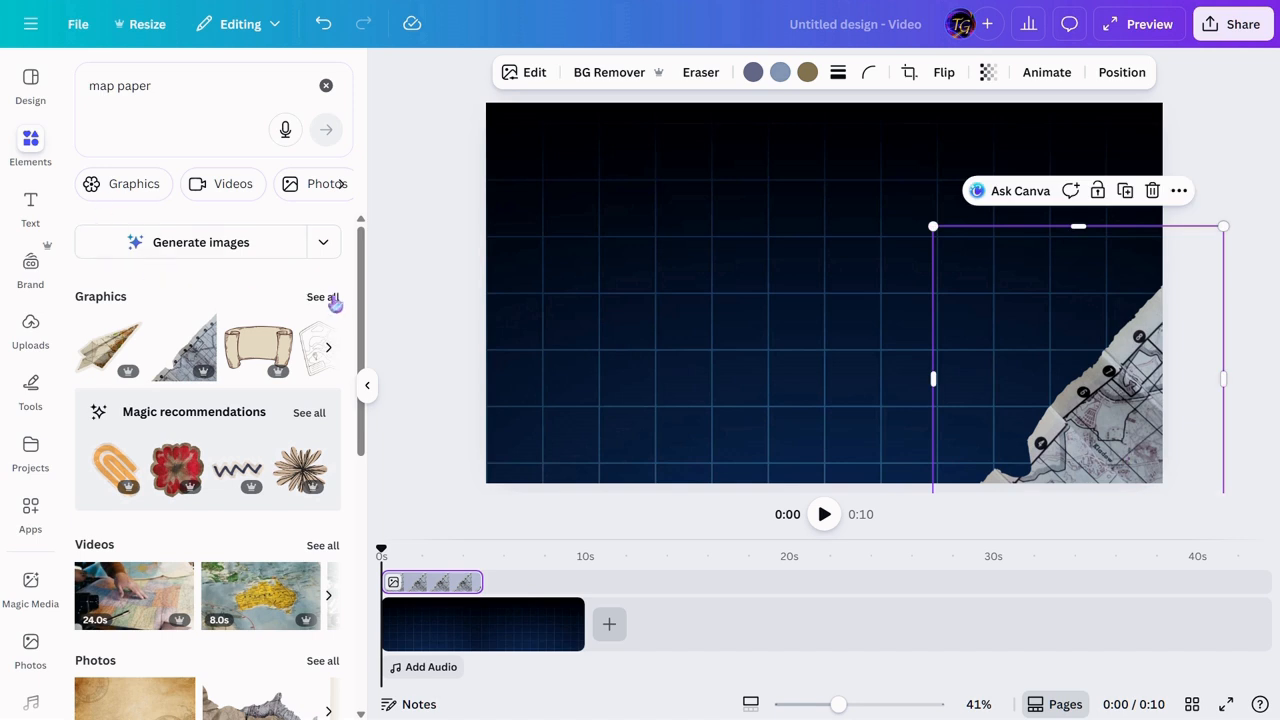
Find the beige torn world map among all graphics results and place it in the lower-left corner of the page.
click(322, 297)
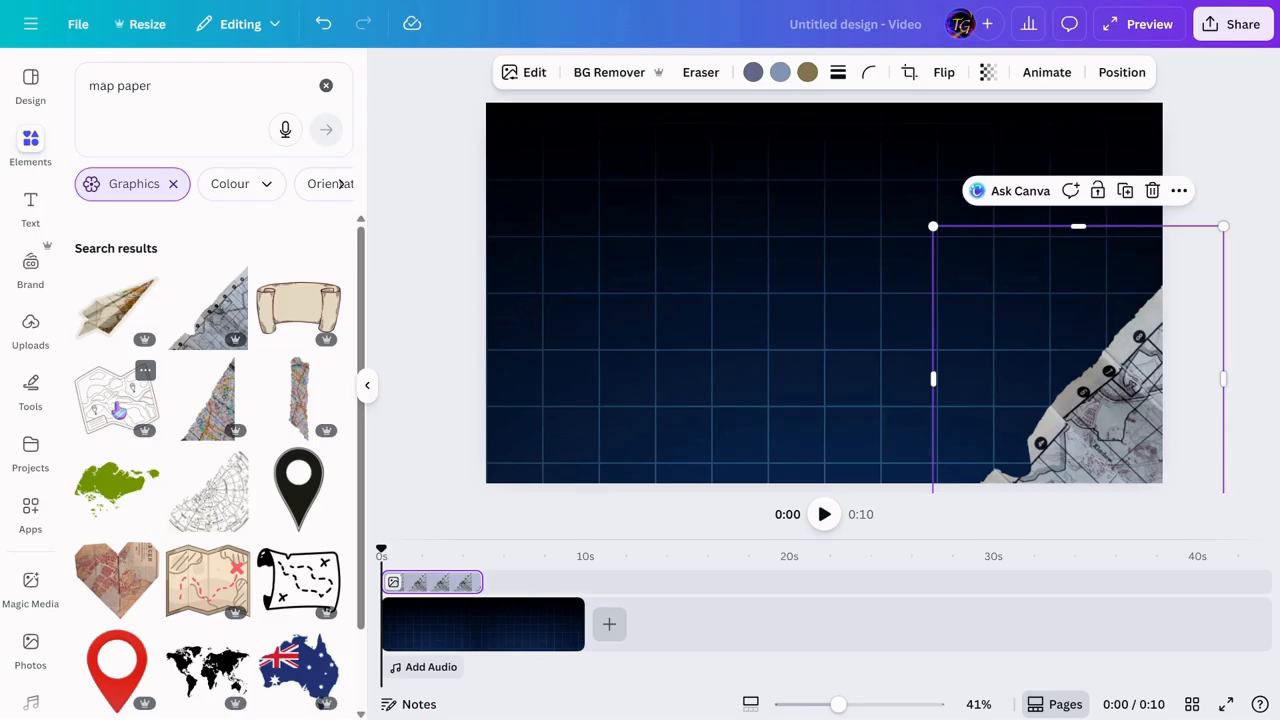
scroll(122, 410, down, 3)
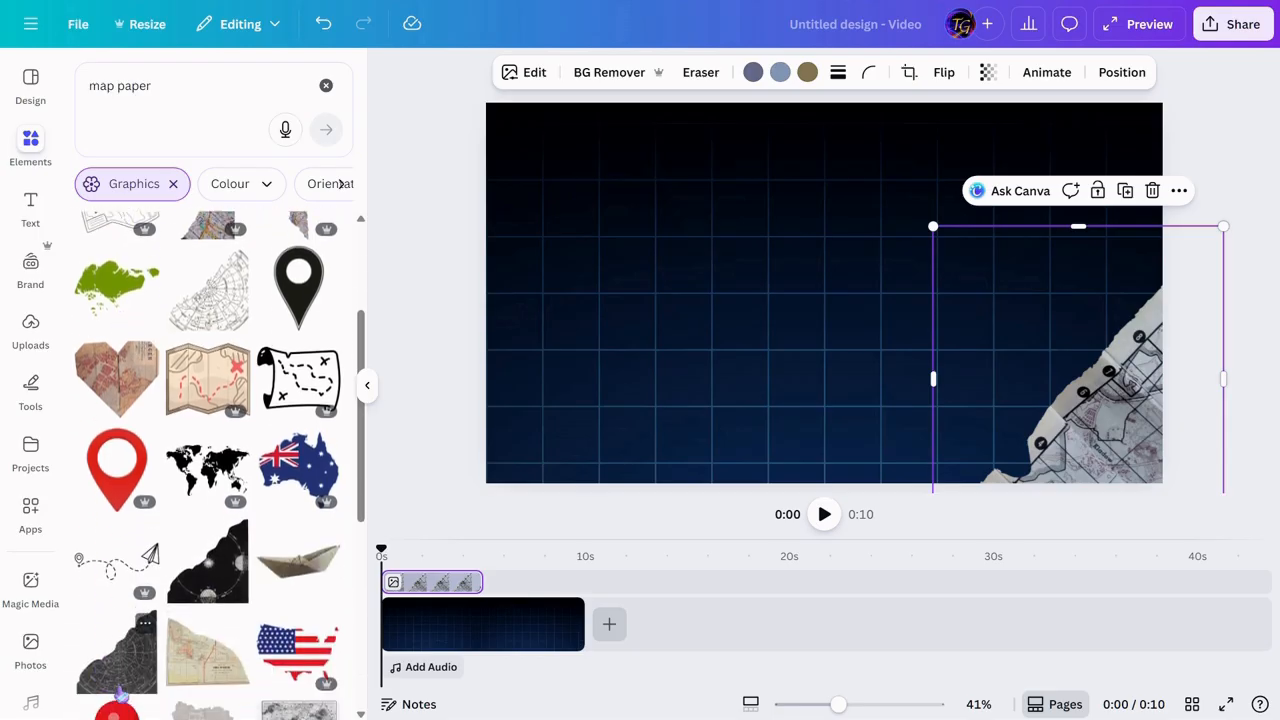
scroll(149, 666, down, 1)
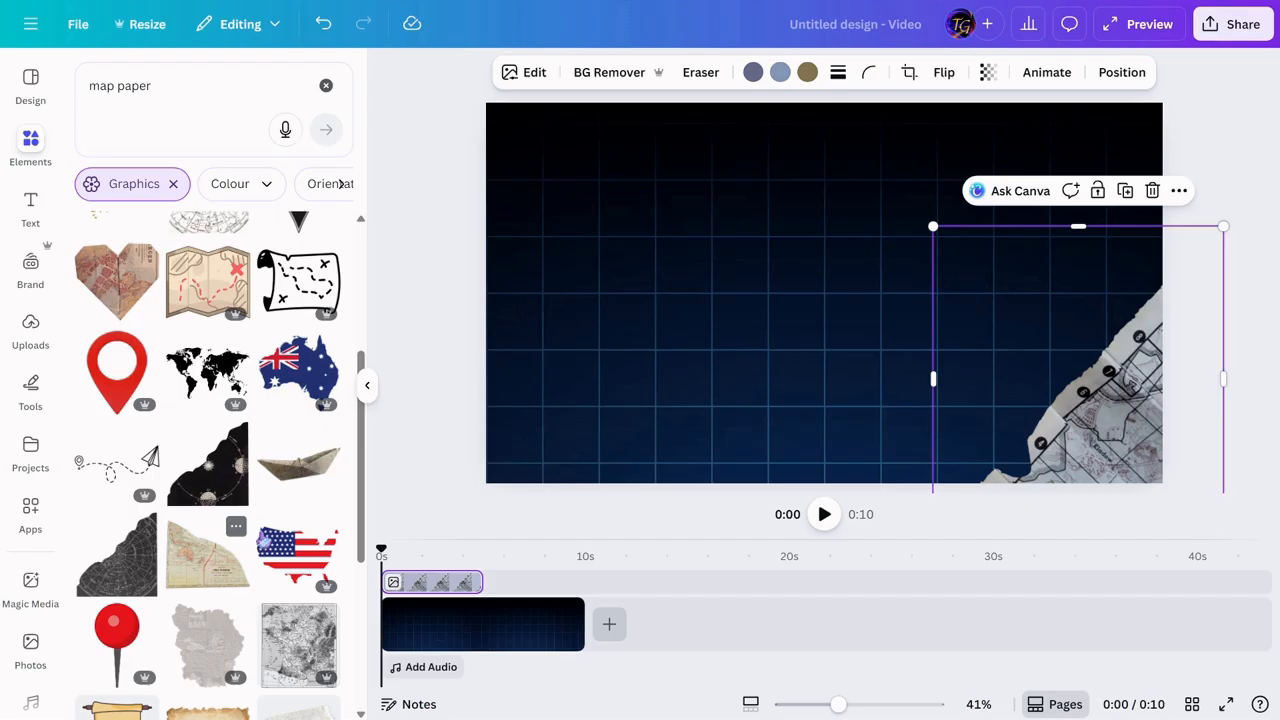
click(207, 555)
drag(794, 360, 527, 452)
scroll(210, 565, down, 3)
click(299, 536)
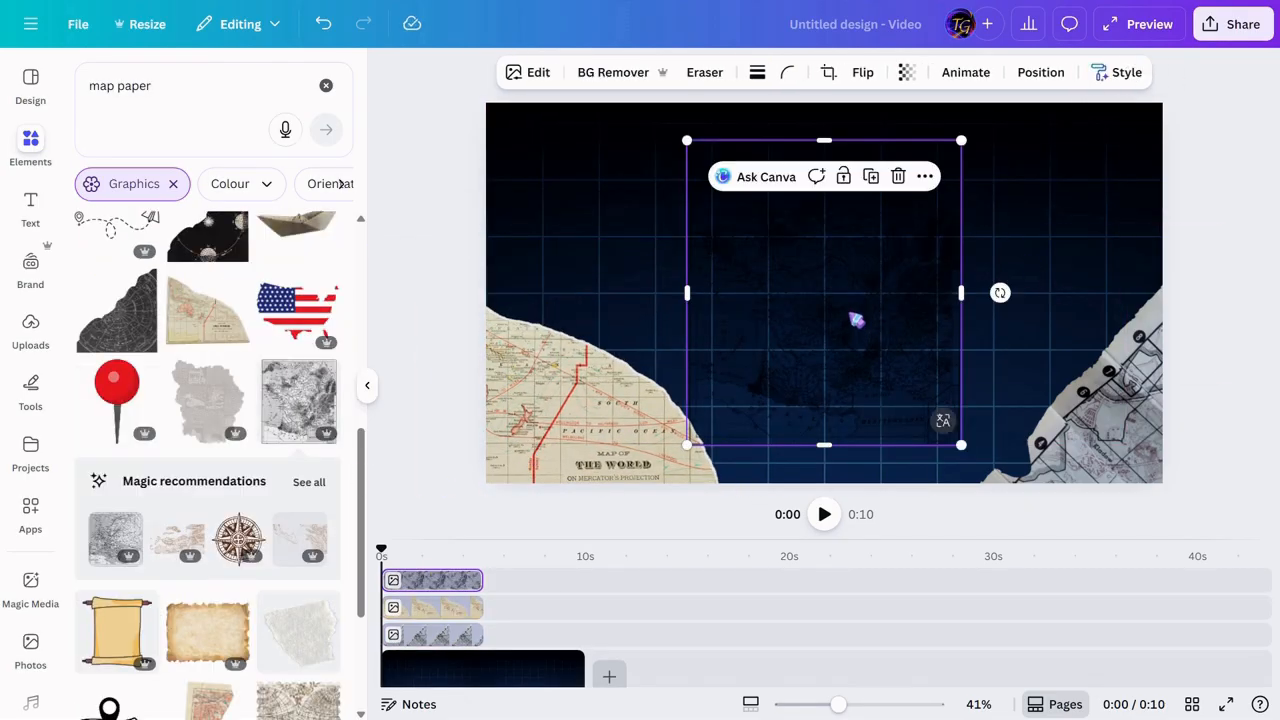
key(Delete)
Add torn map paper graphics to the upper-left and upper-right corners of the page, rotated and running off its edges.
scroll(266, 572, down, 3)
click(214, 471)
drag(846, 272, 535, 121)
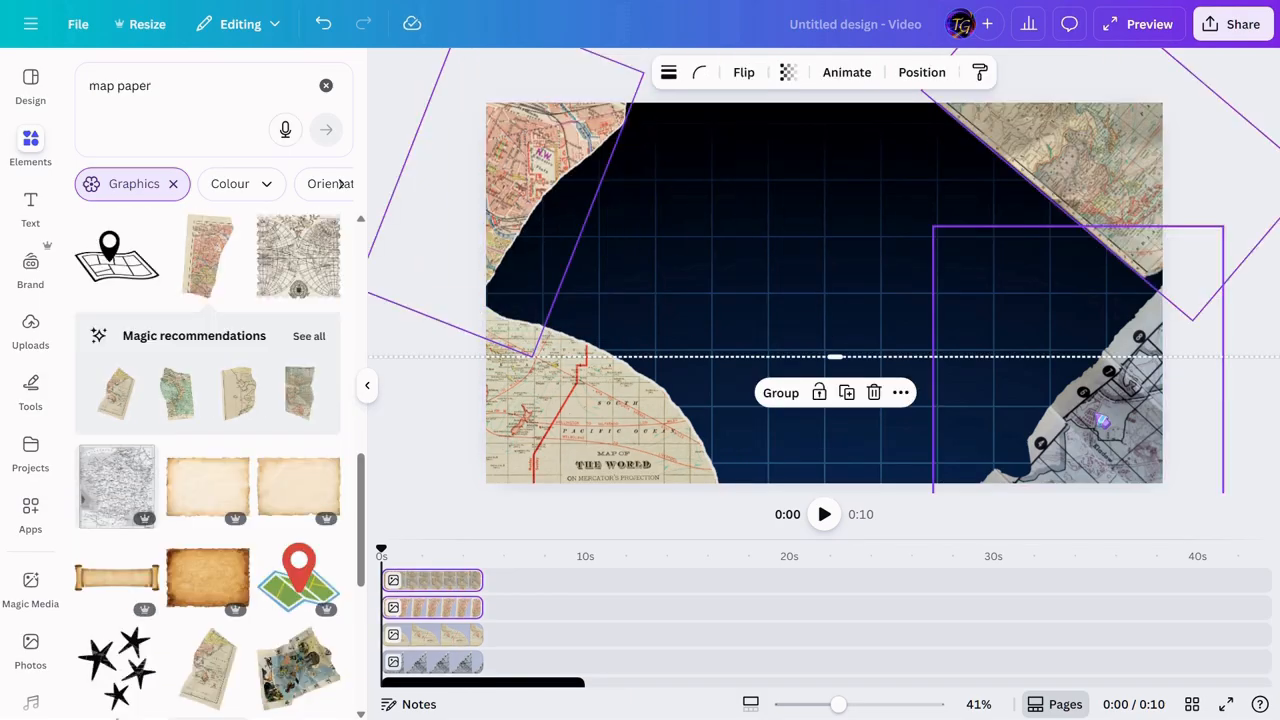
Select all four corner map pieces together and set their transparency to 38.
shift+click(634, 463)
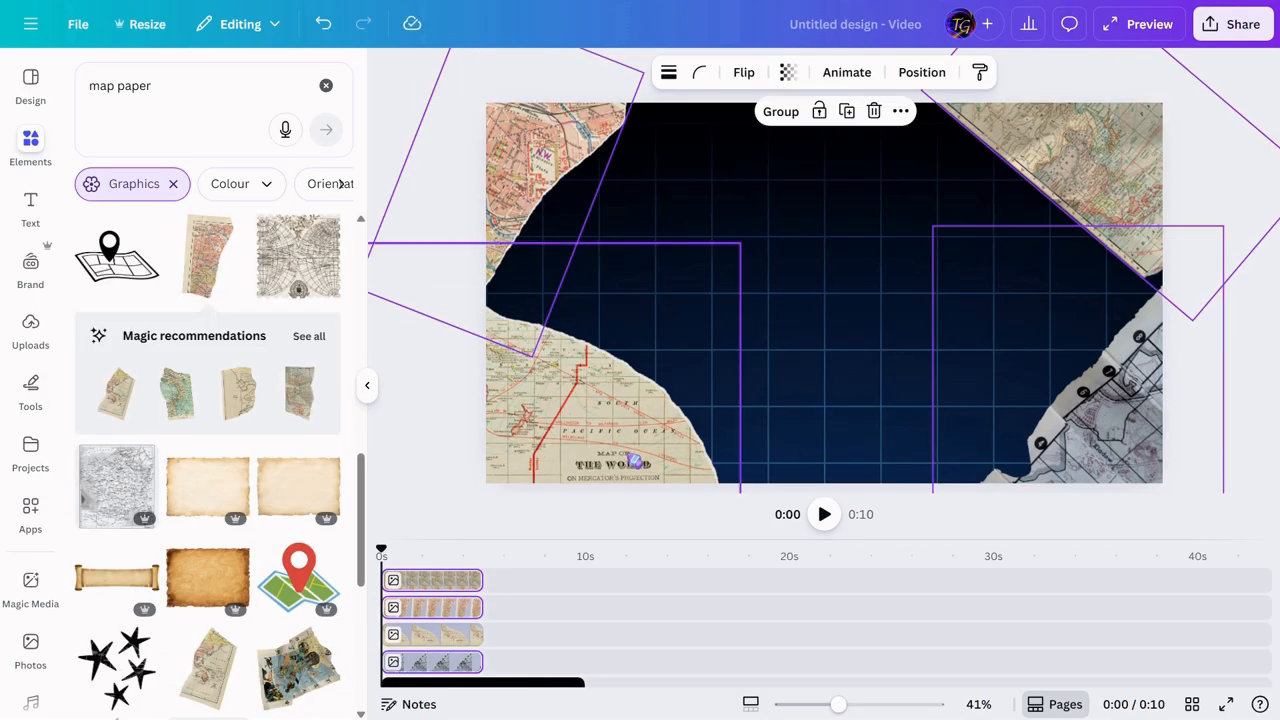
click(788, 72)
drag(752, 150, 724, 148)
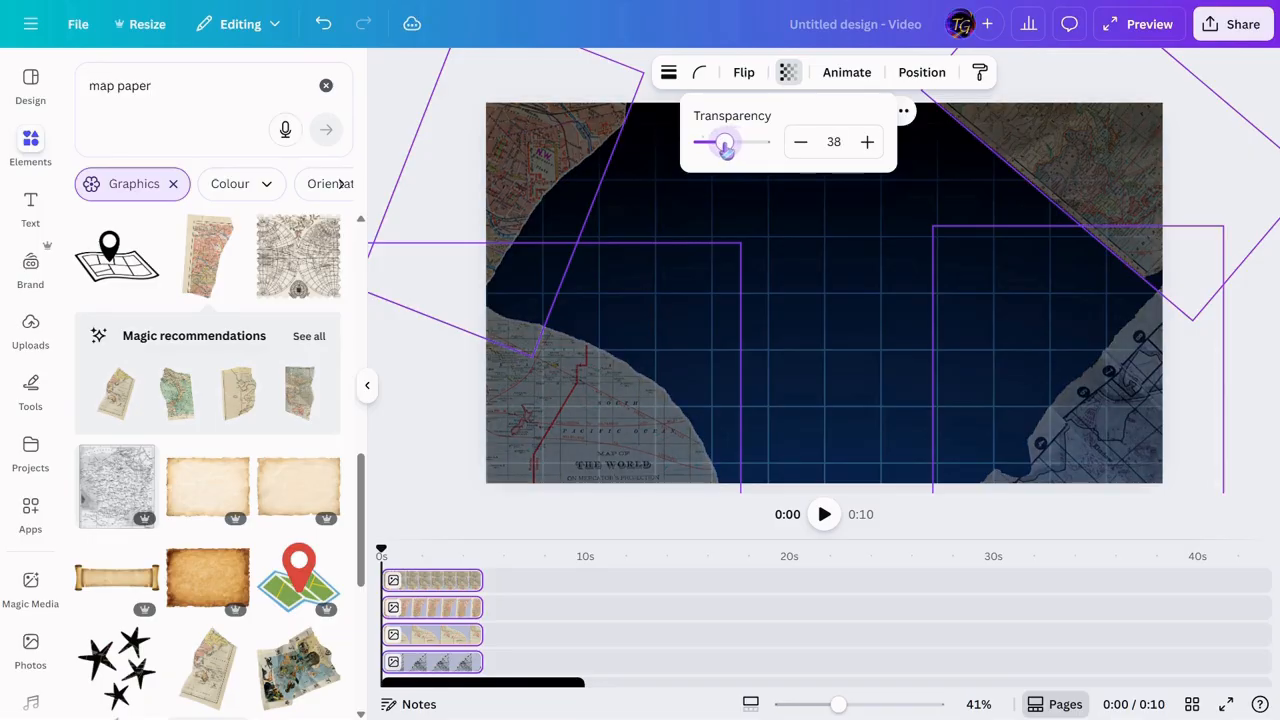
click(1249, 380)
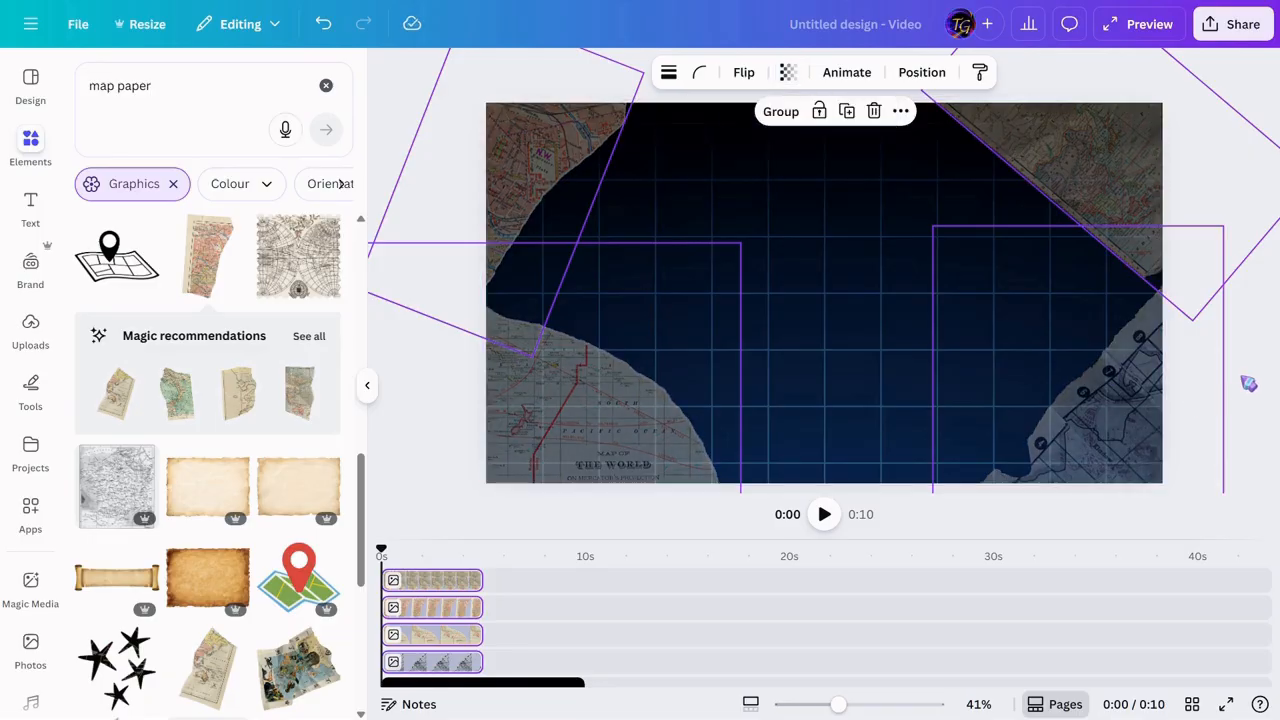
Give the upper-right map piece a Baseline animation on enter and add the Wiggle effect.
click(1150, 180)
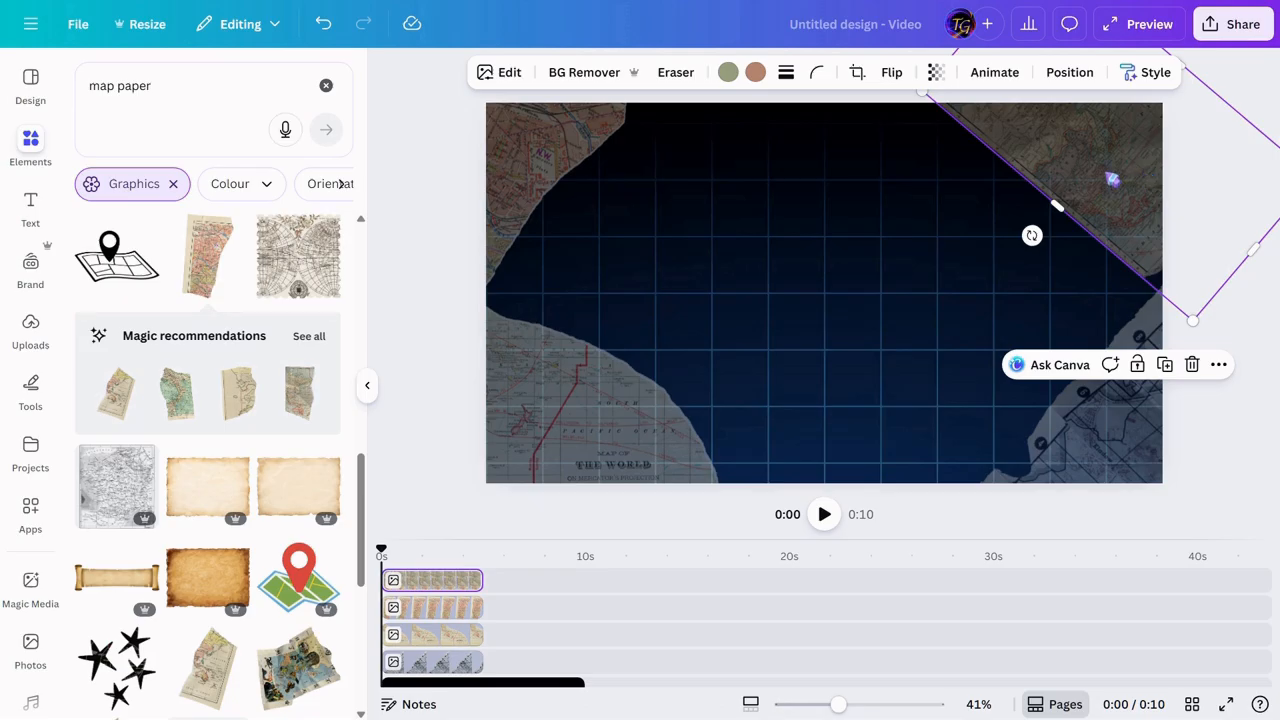
click(443, 612)
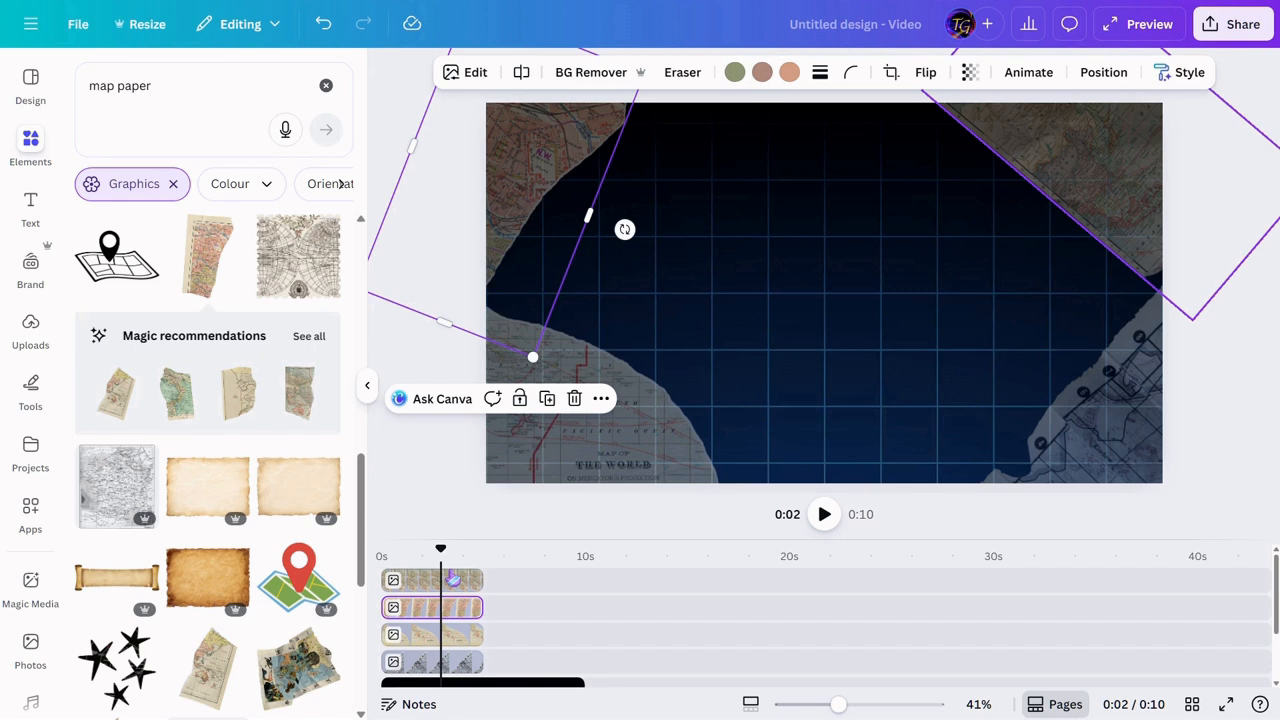
click(452, 580)
click(1040, 75)
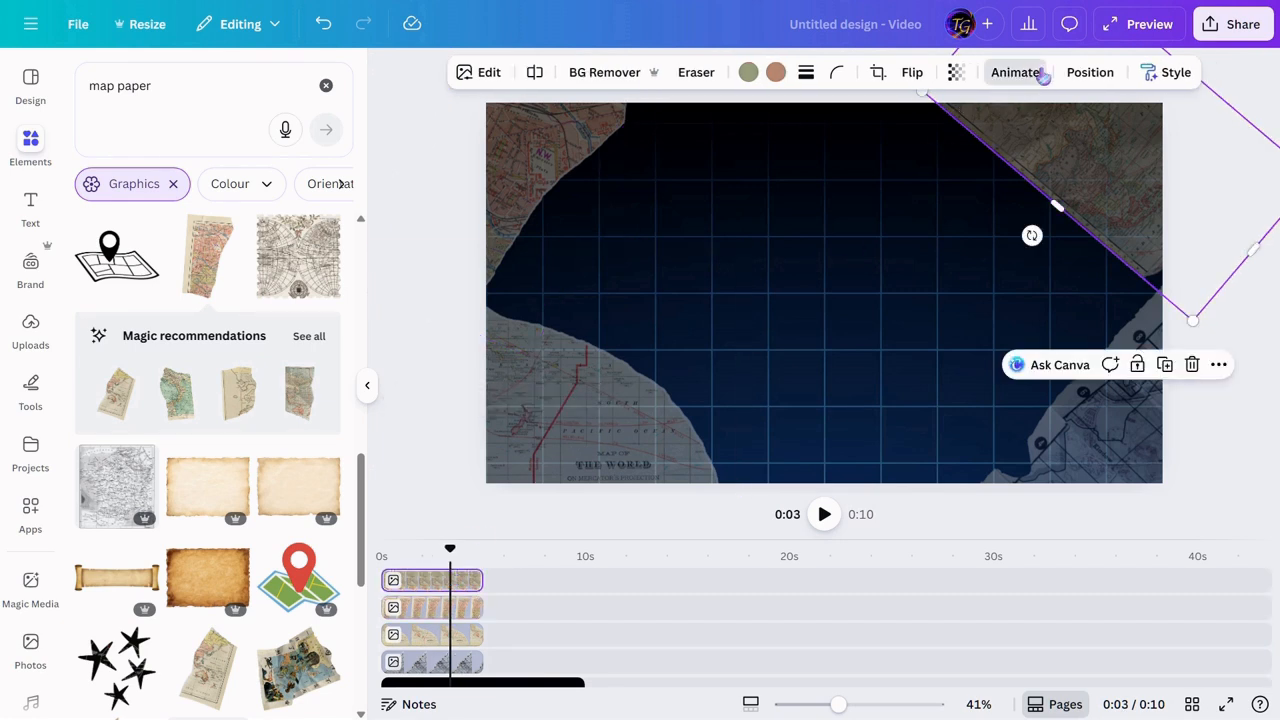
scroll(216, 573, down, 6)
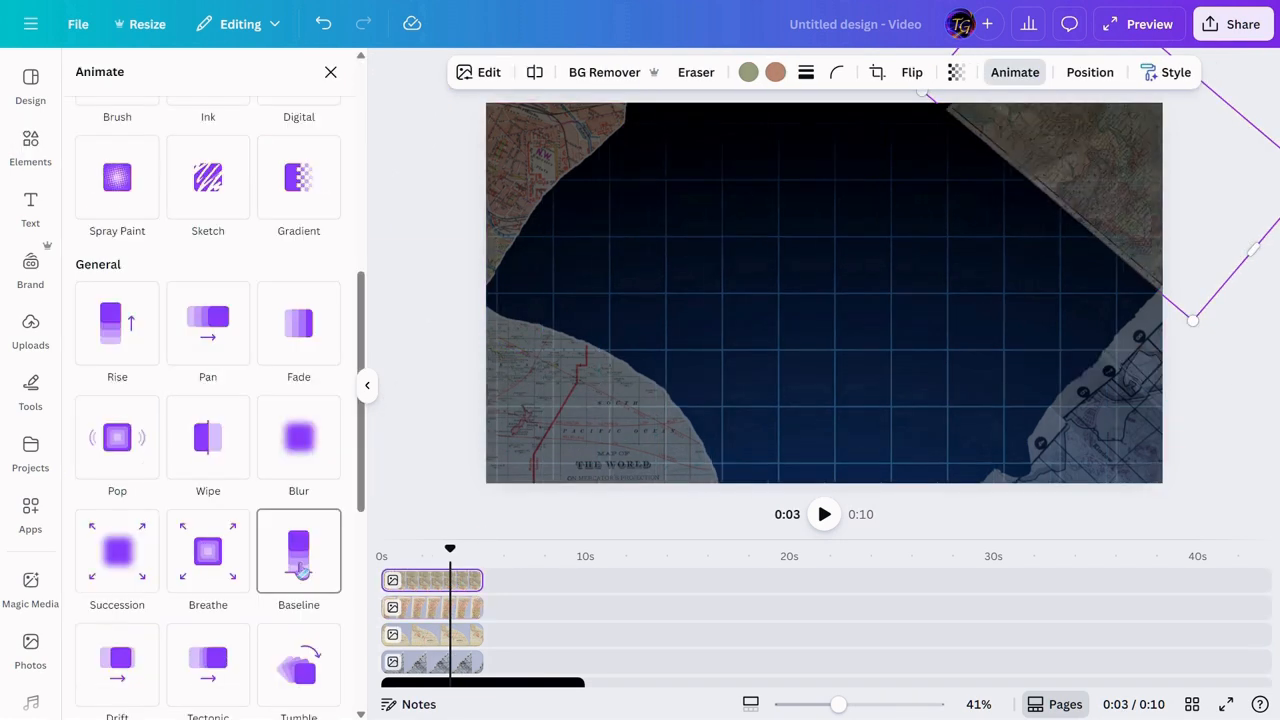
click(299, 566)
scroll(69, 631, down, 3)
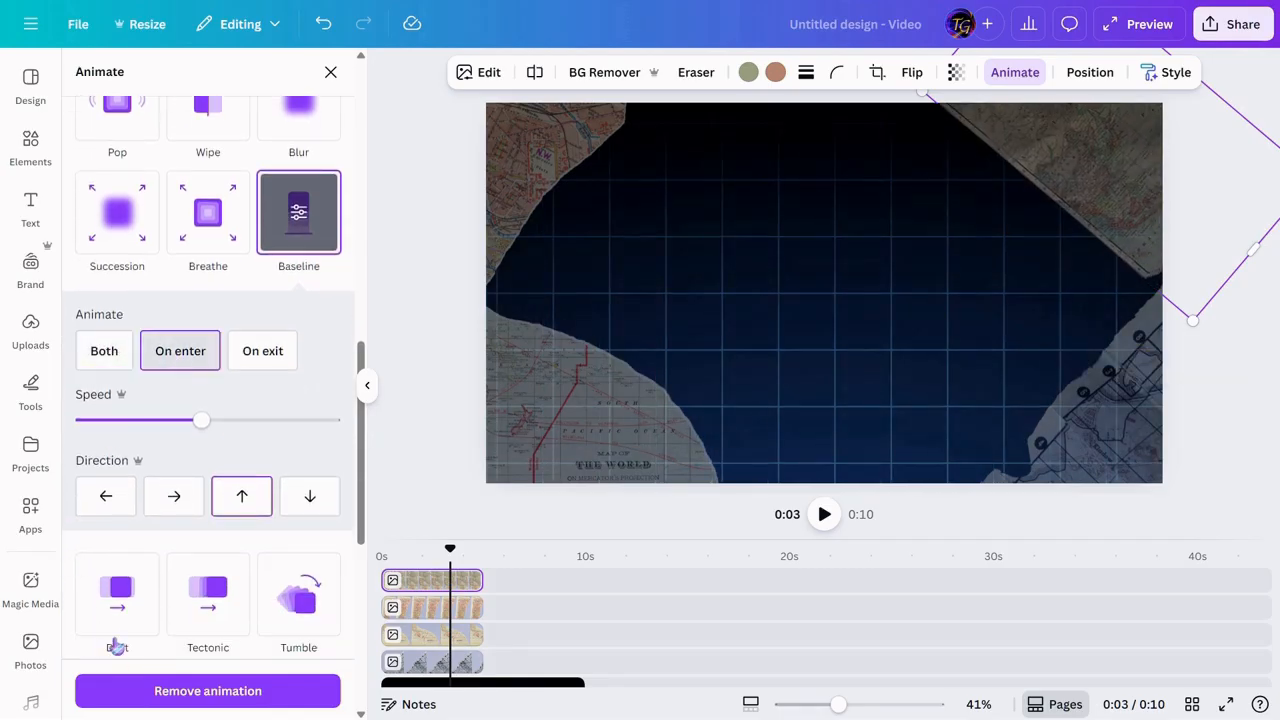
scroll(129, 646, down, 5)
click(117, 590)
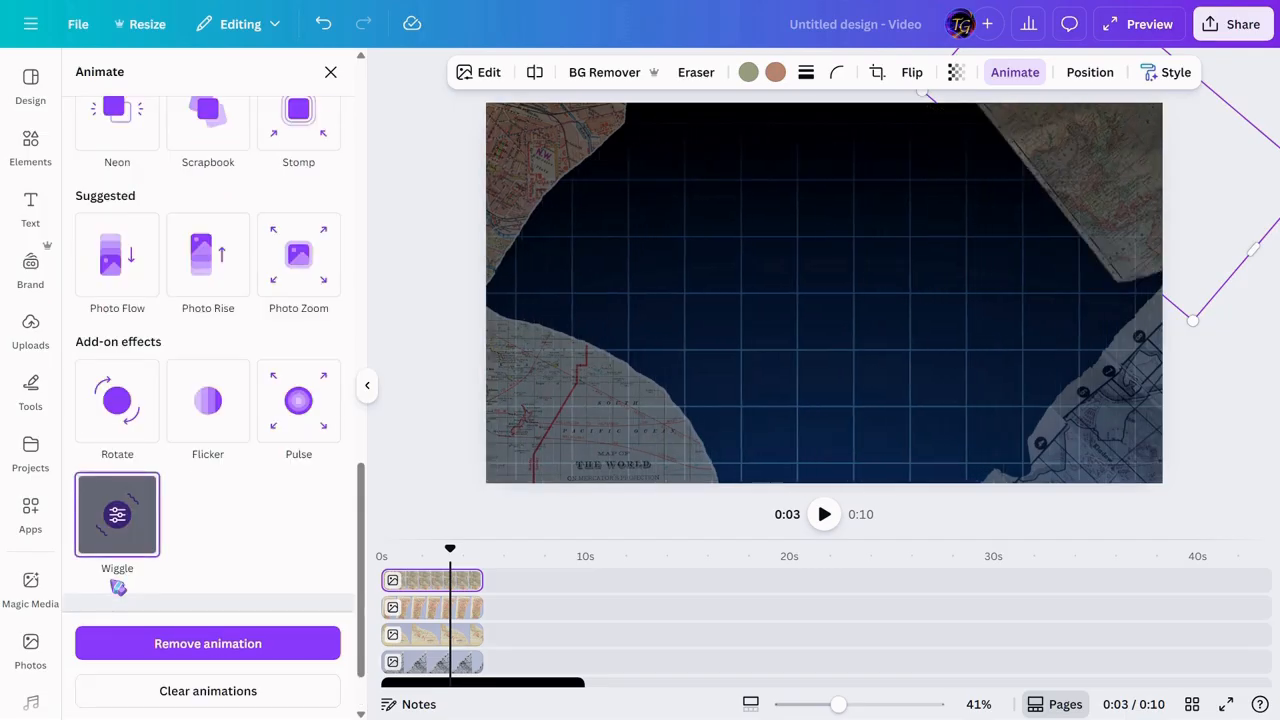
Try the Tumble animation, on enter only, on the upper-right map piece.
scroll(212, 374, up, 3)
scroll(212, 374, up, 2)
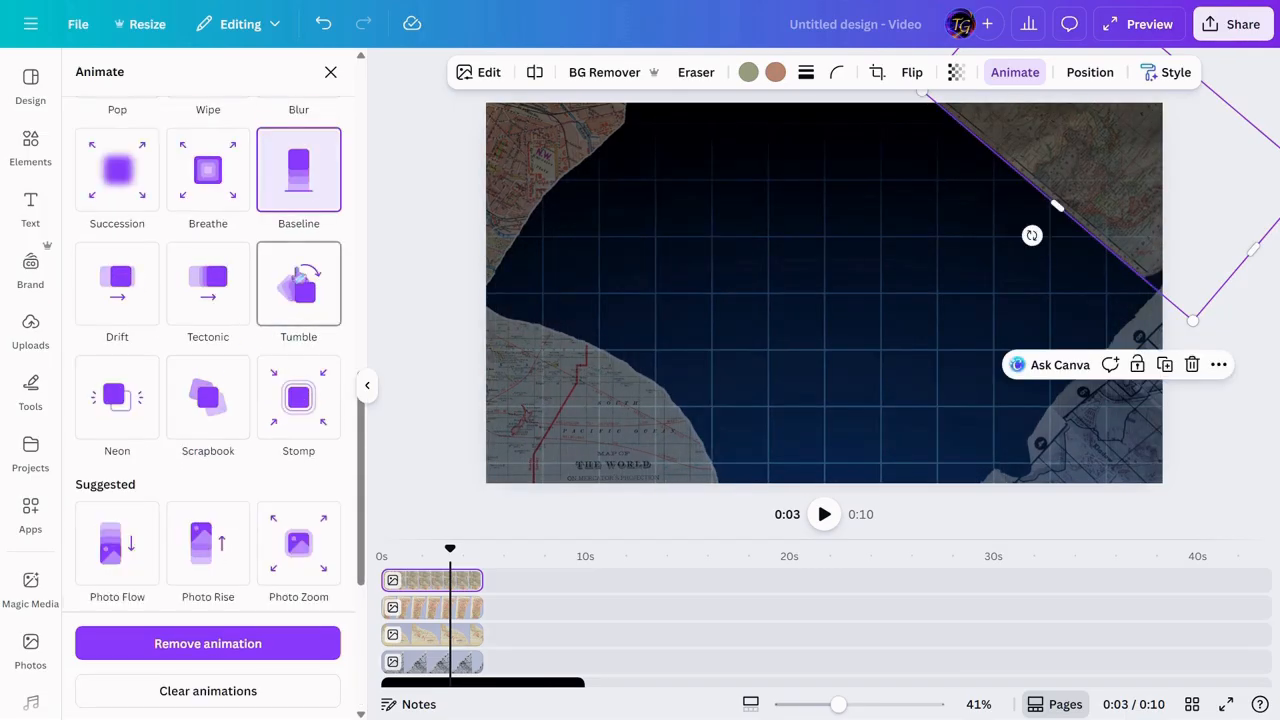
click(298, 285)
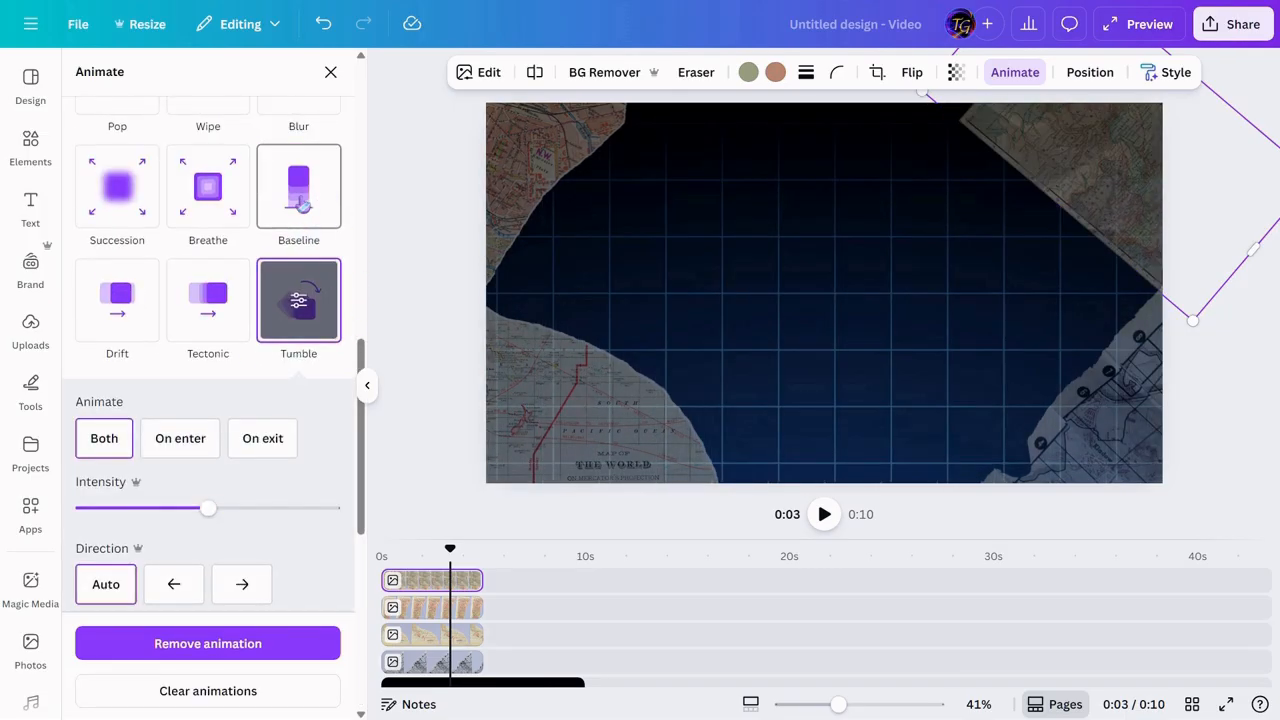
click(178, 440)
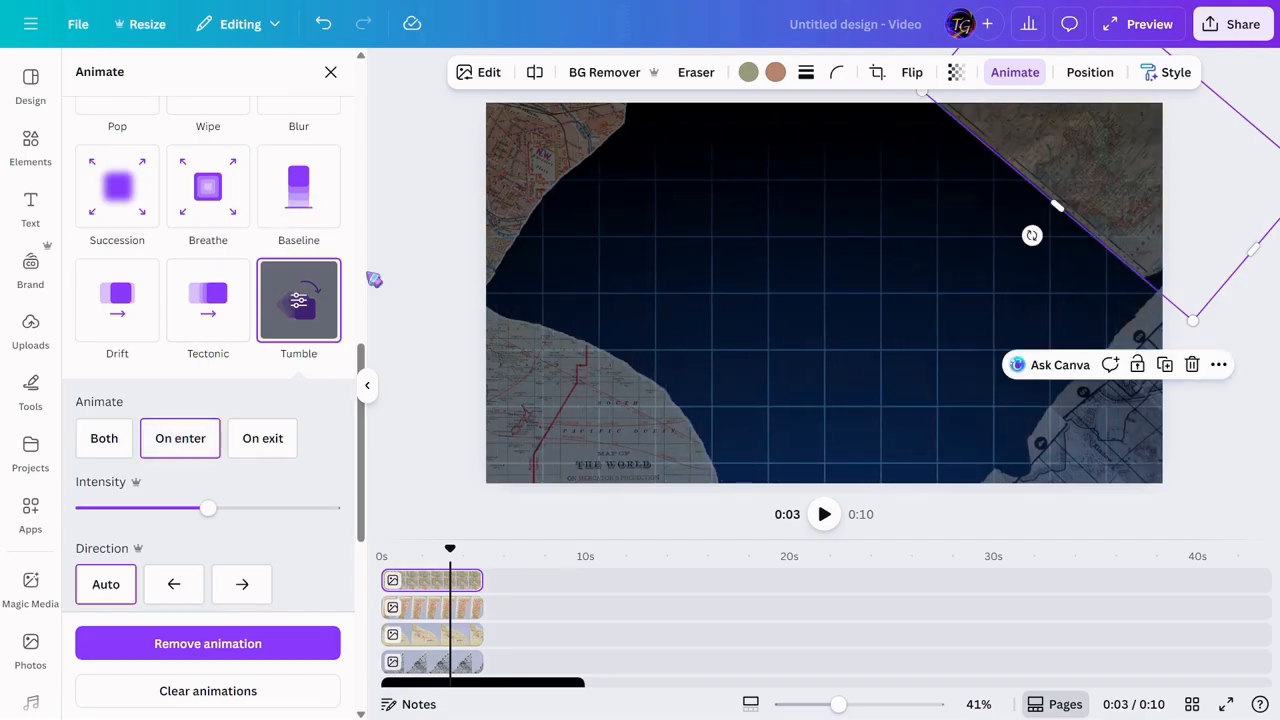
Switch the upper-right map piece back to the Baseline animation, on enter only, and check its add-on effects.
click(318, 203)
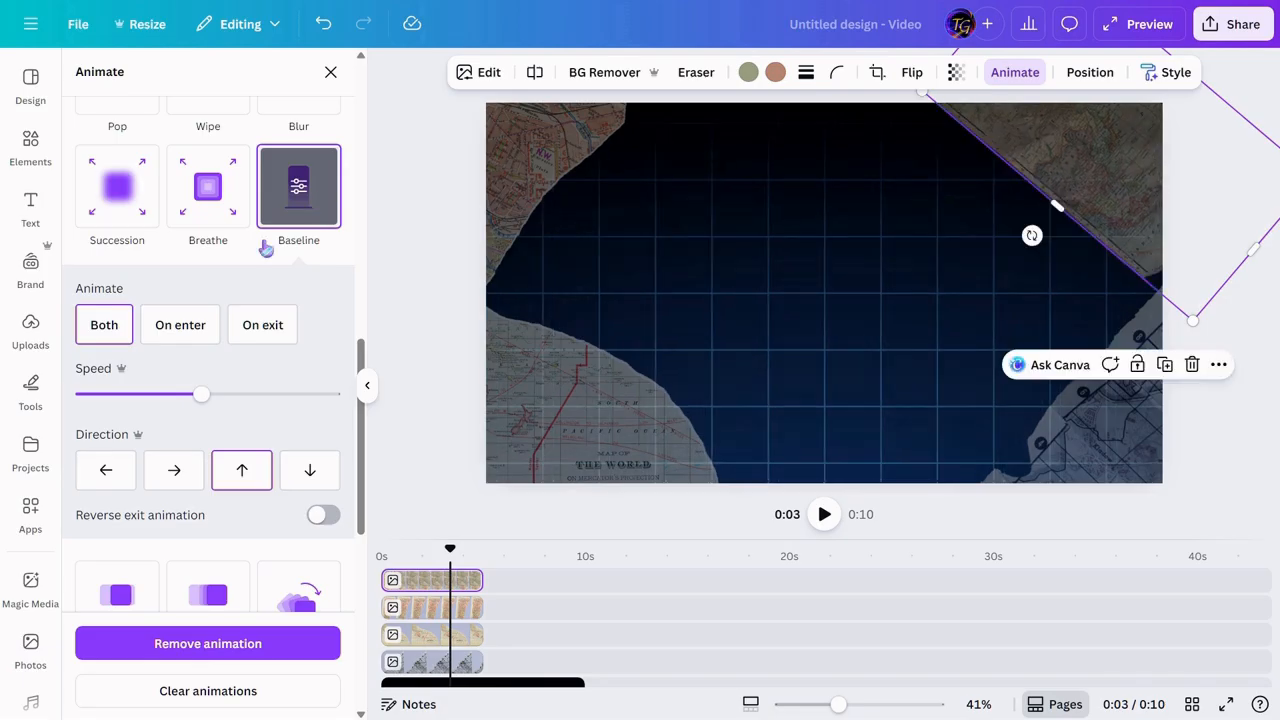
click(180, 335)
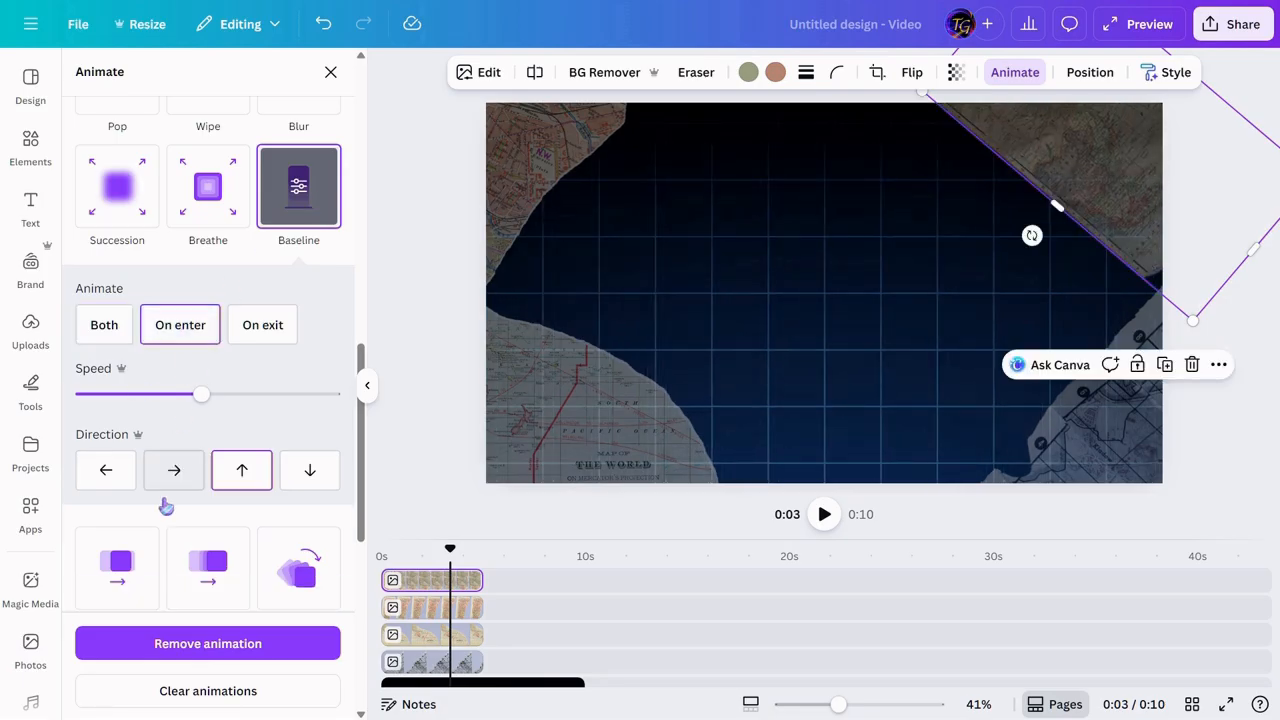
scroll(170, 540, down, 2)
scroll(170, 540, down, 5)
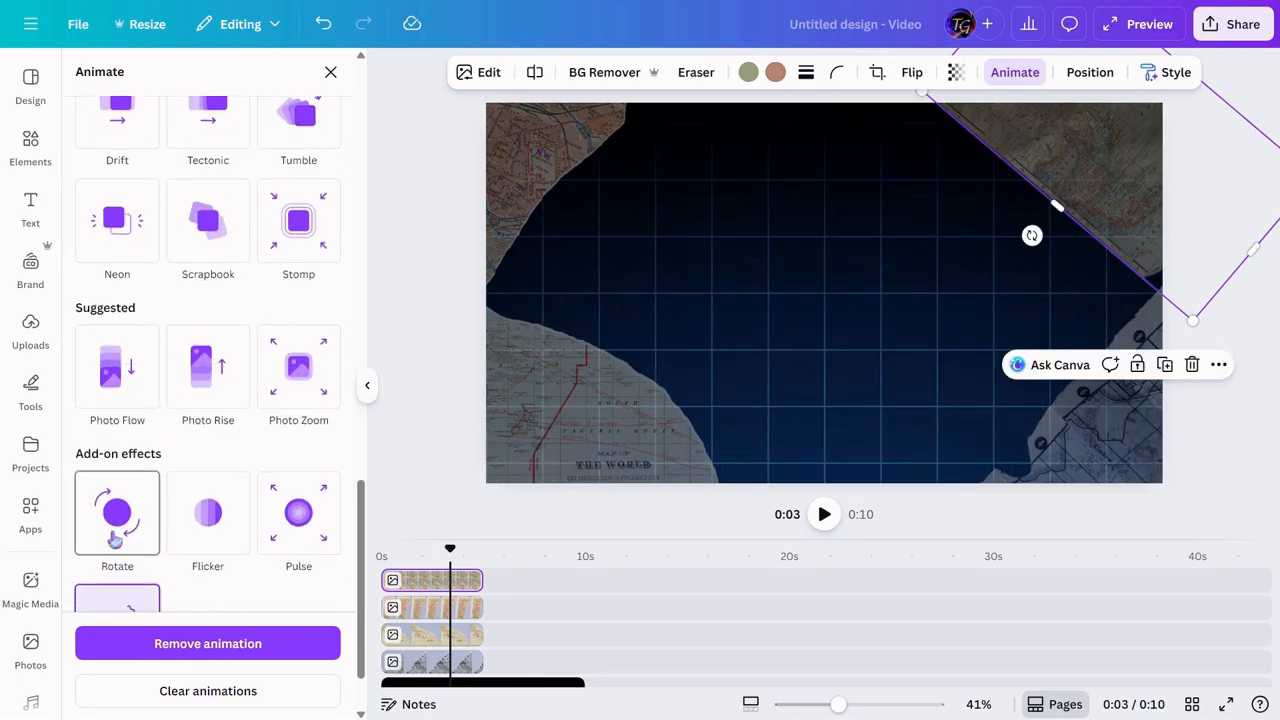
scroll(100, 614, down, 1)
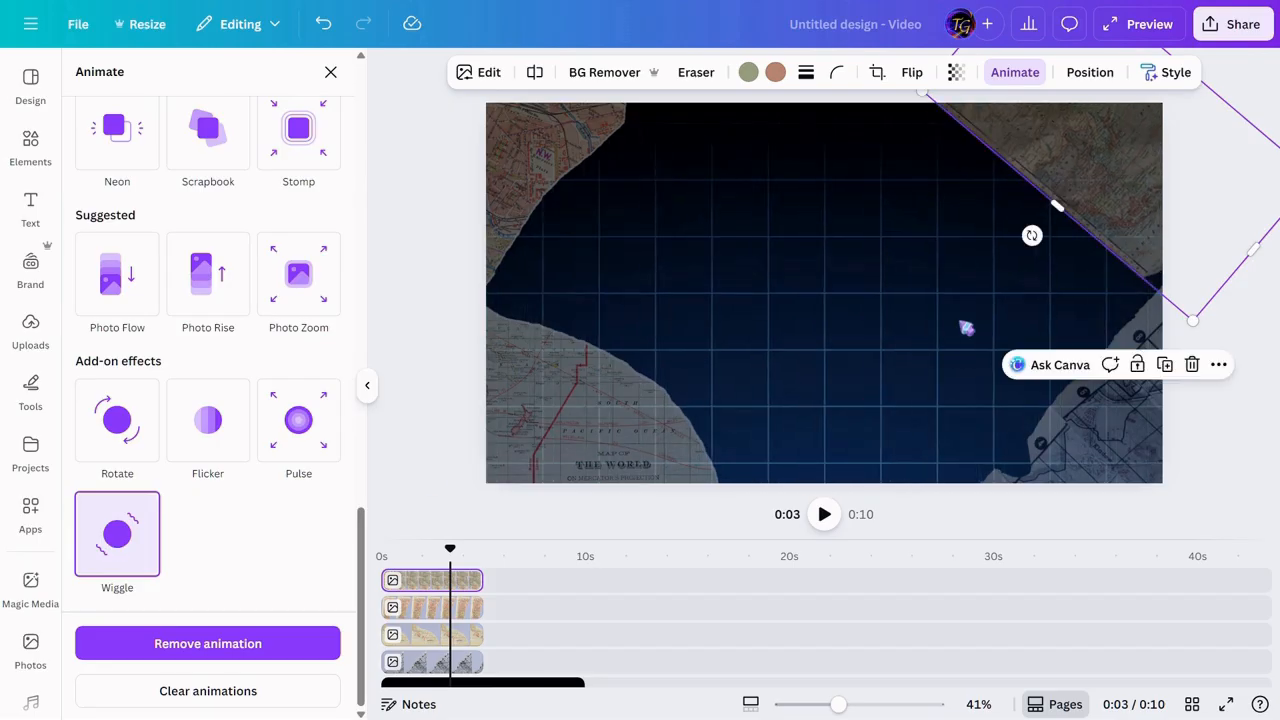
Give the lower-right map piece the Baseline animation, on enter only.
click(1133, 418)
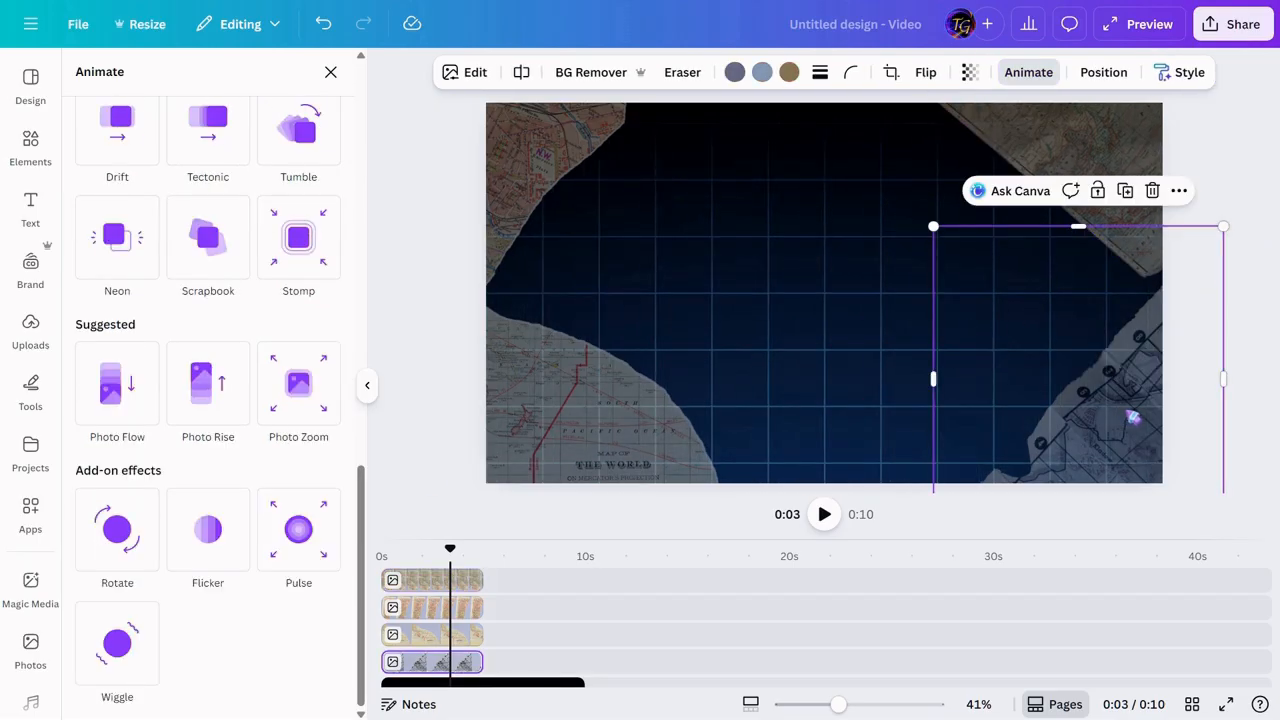
scroll(300, 250, up, 3)
click(320, 240)
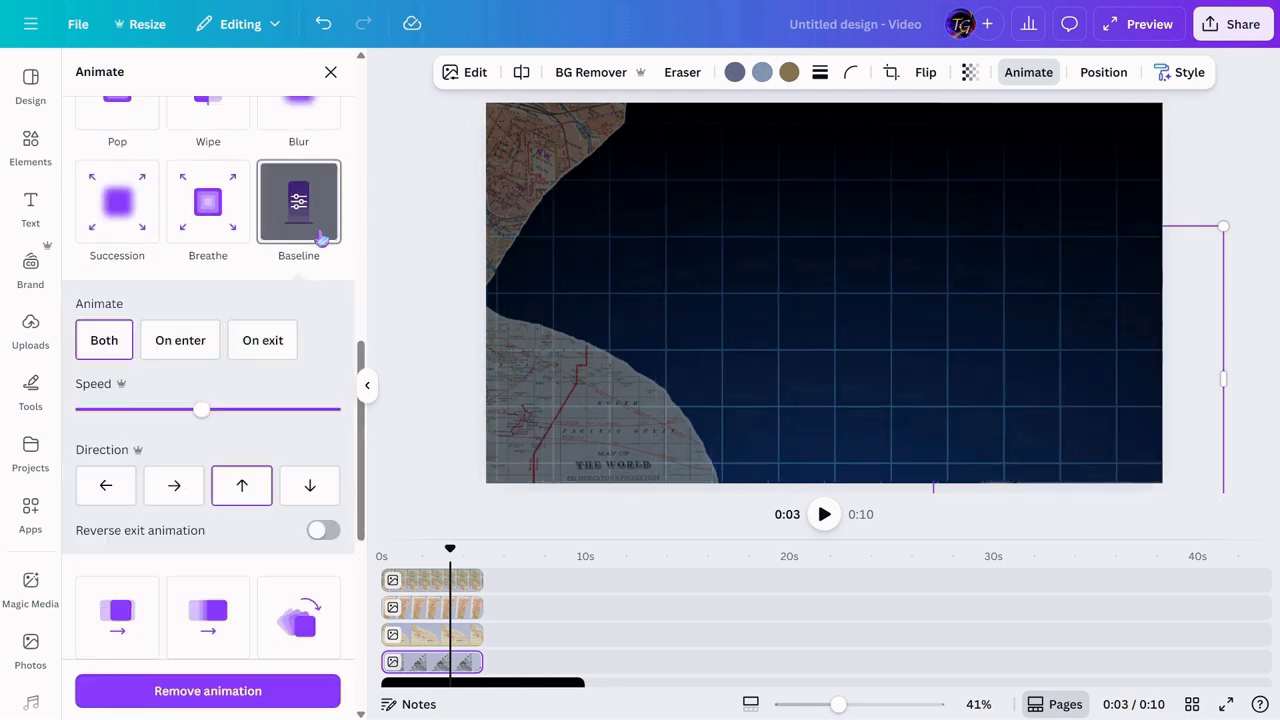
click(190, 346)
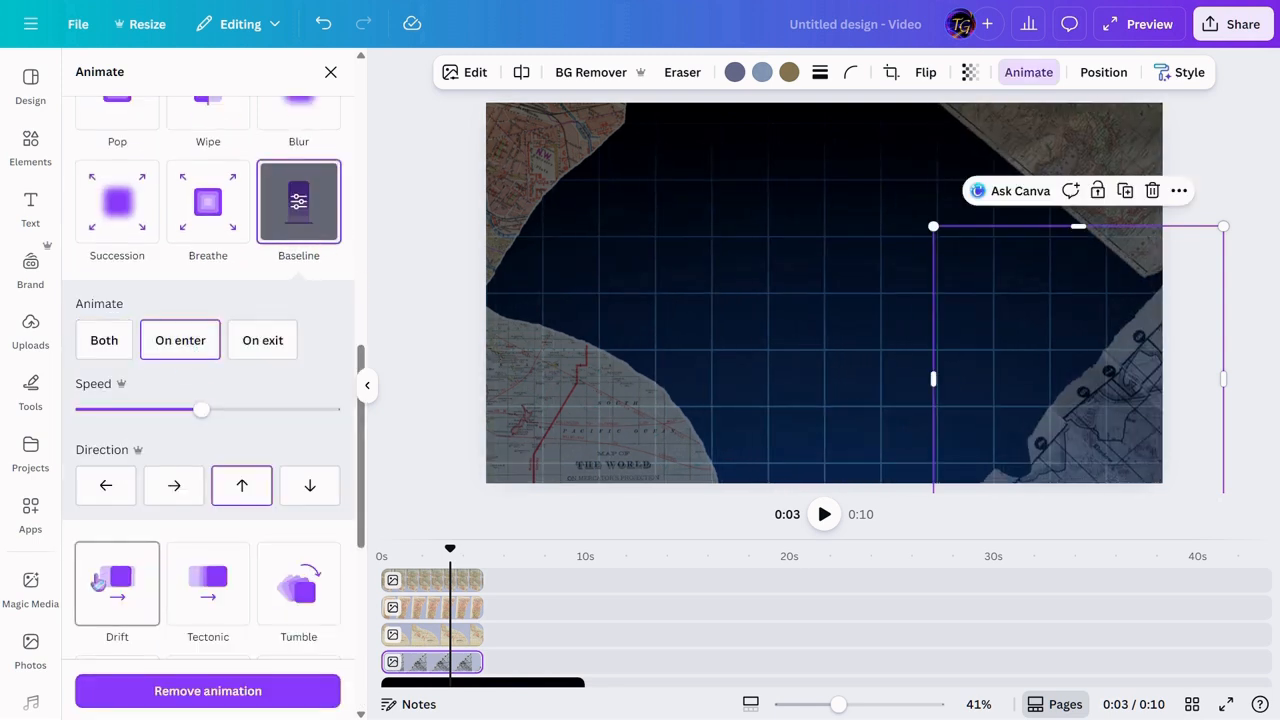
Give the lower-left map piece the Baseline animation on enter and add the Wiggle effect.
click(191, 411)
scroll(150, 500, down, 10)
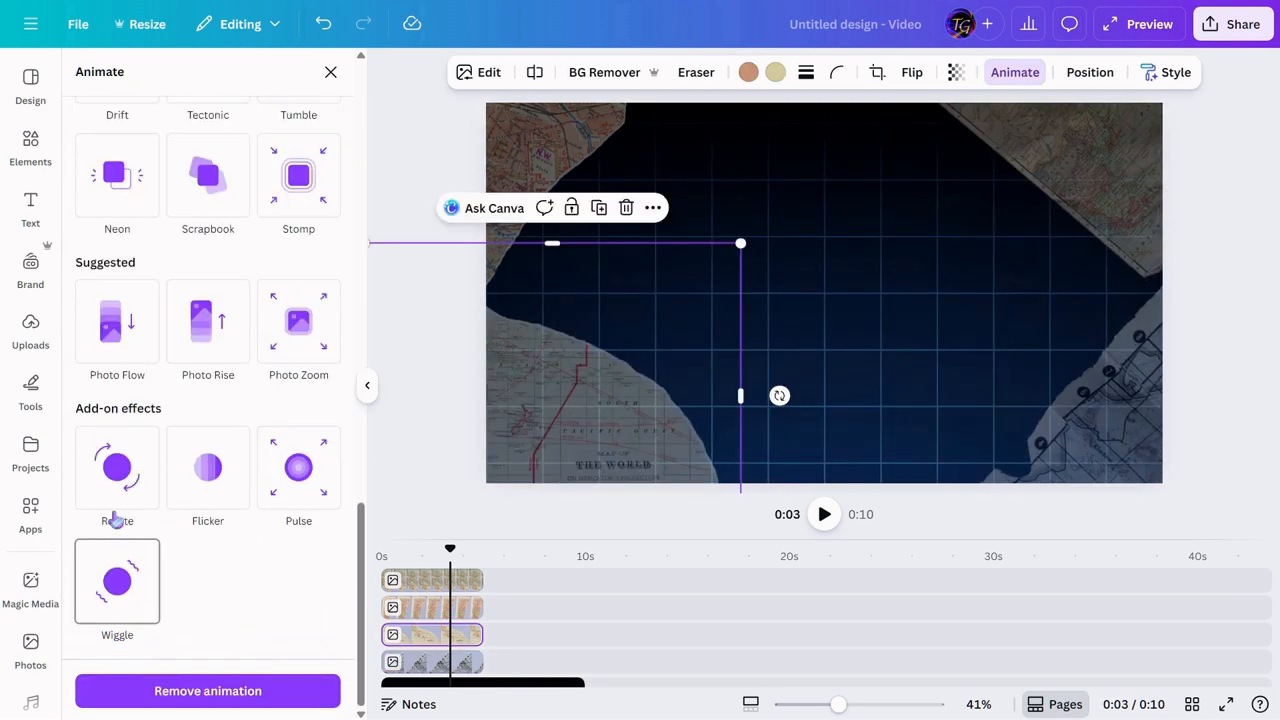
click(127, 597)
Give the upper-left map piece the Baseline animation and add the Wiggle effect.
click(498, 160)
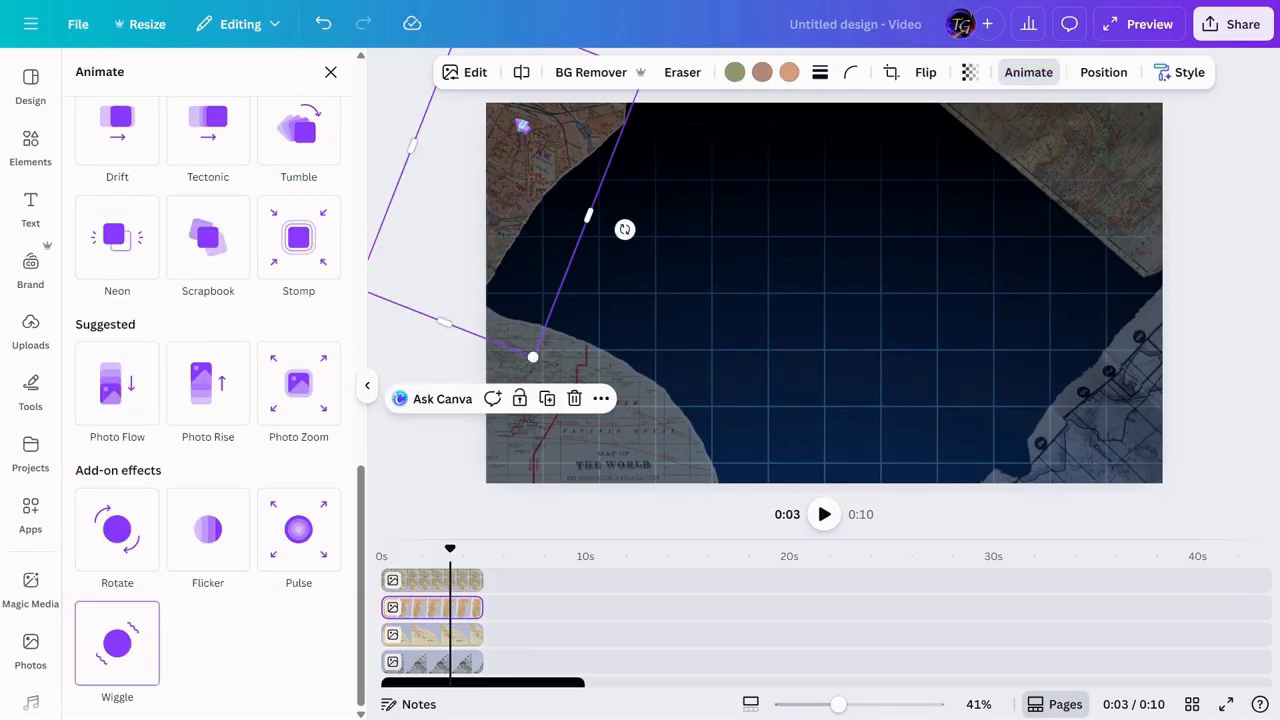
scroll(250, 300, up, 3)
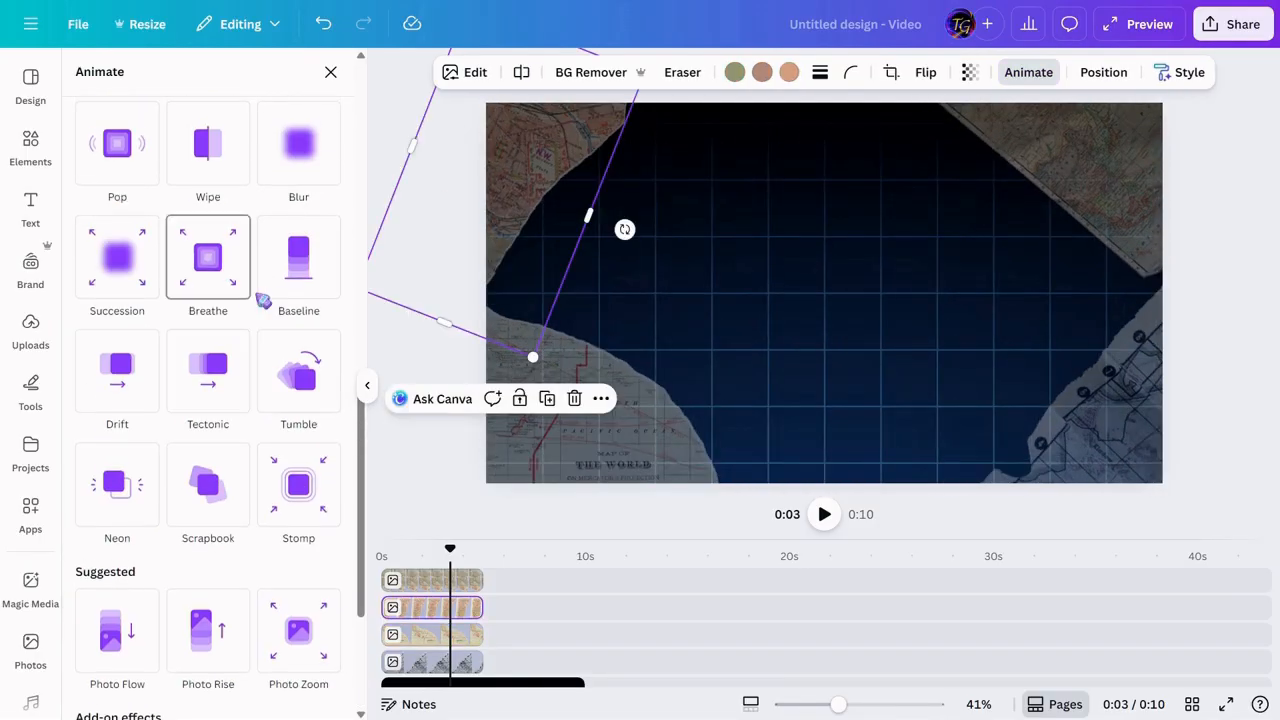
click(300, 283)
scroll(180, 400, down, 8)
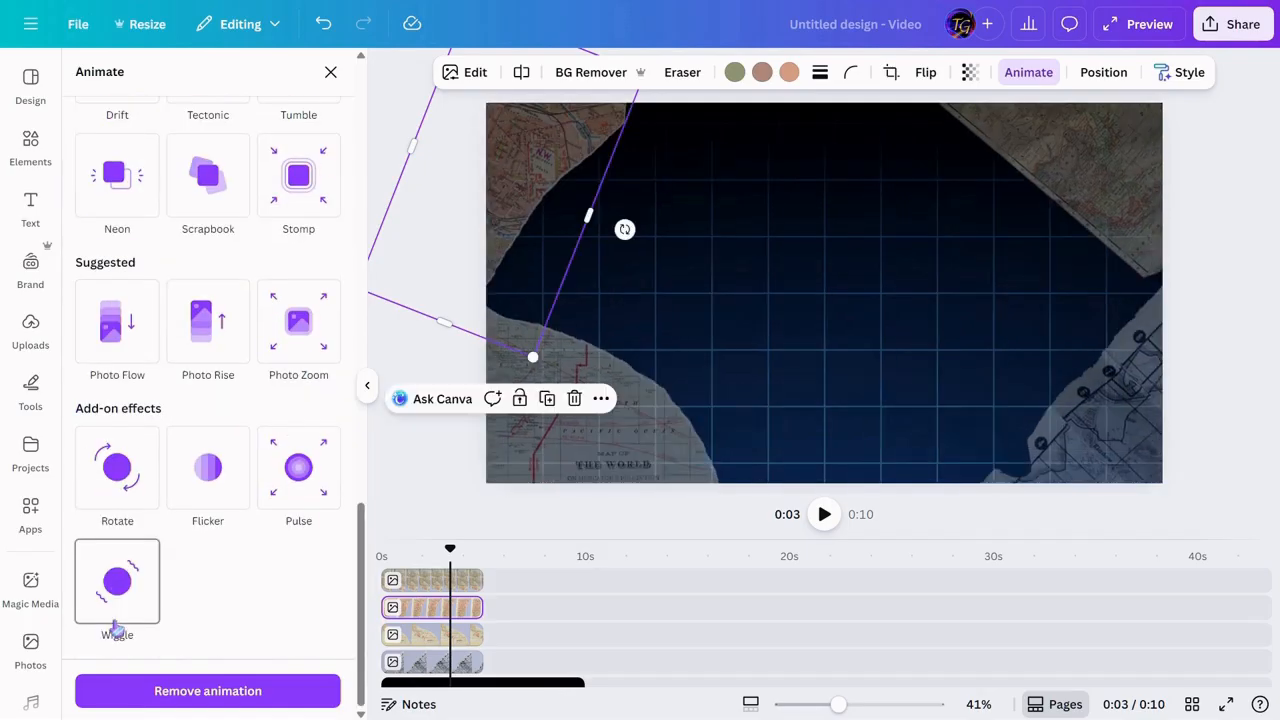
click(117, 578)
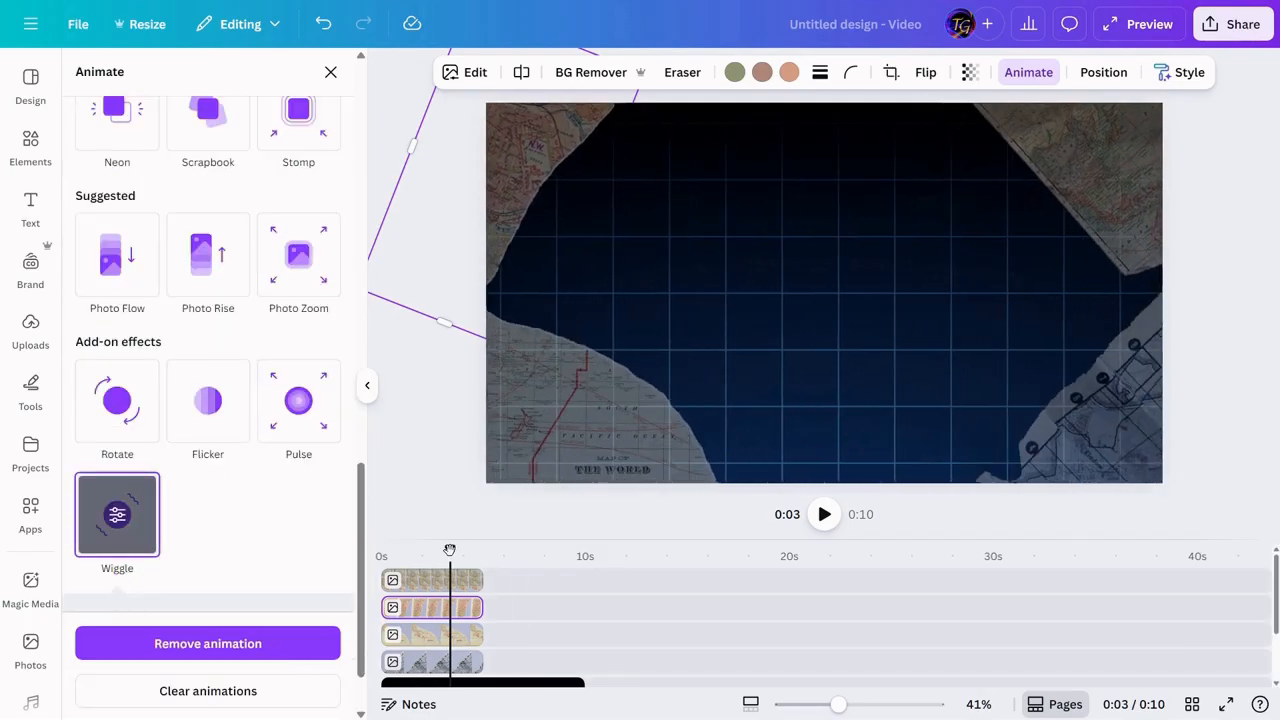
Play the scene from the start to check the map pieces' animations, and stop it after about 2 seconds.
click(383, 556)
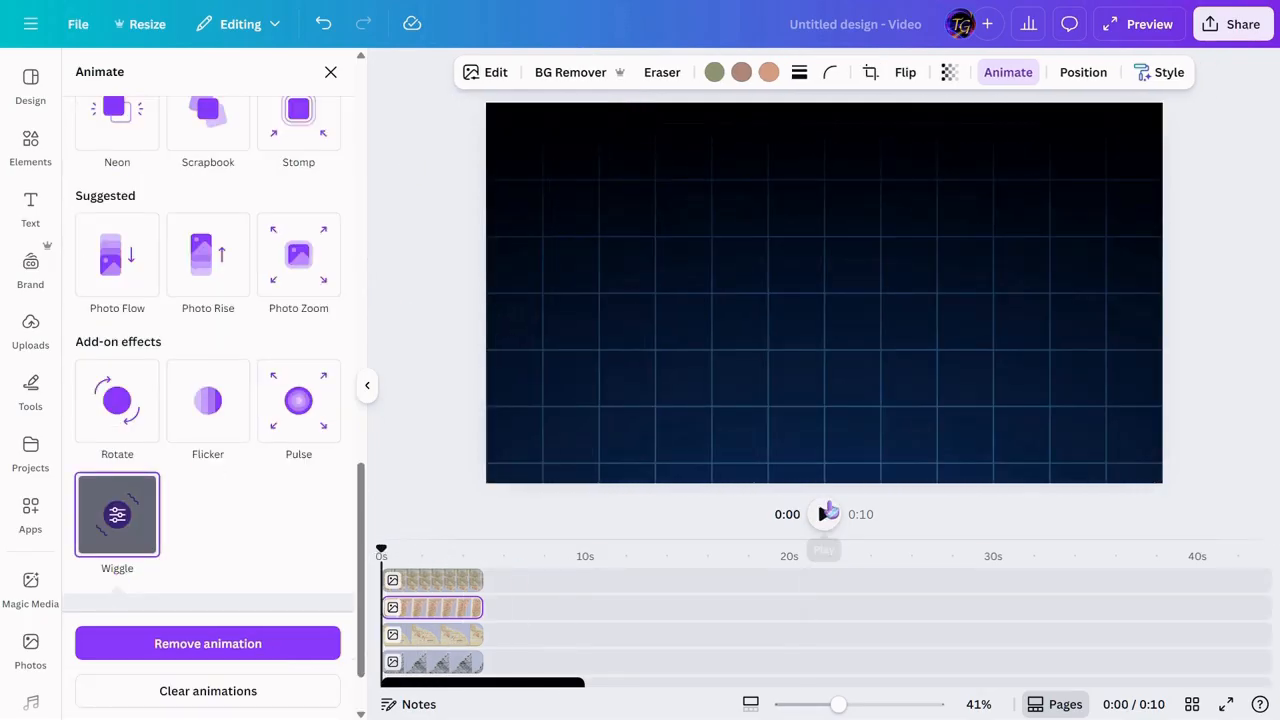
click(824, 515)
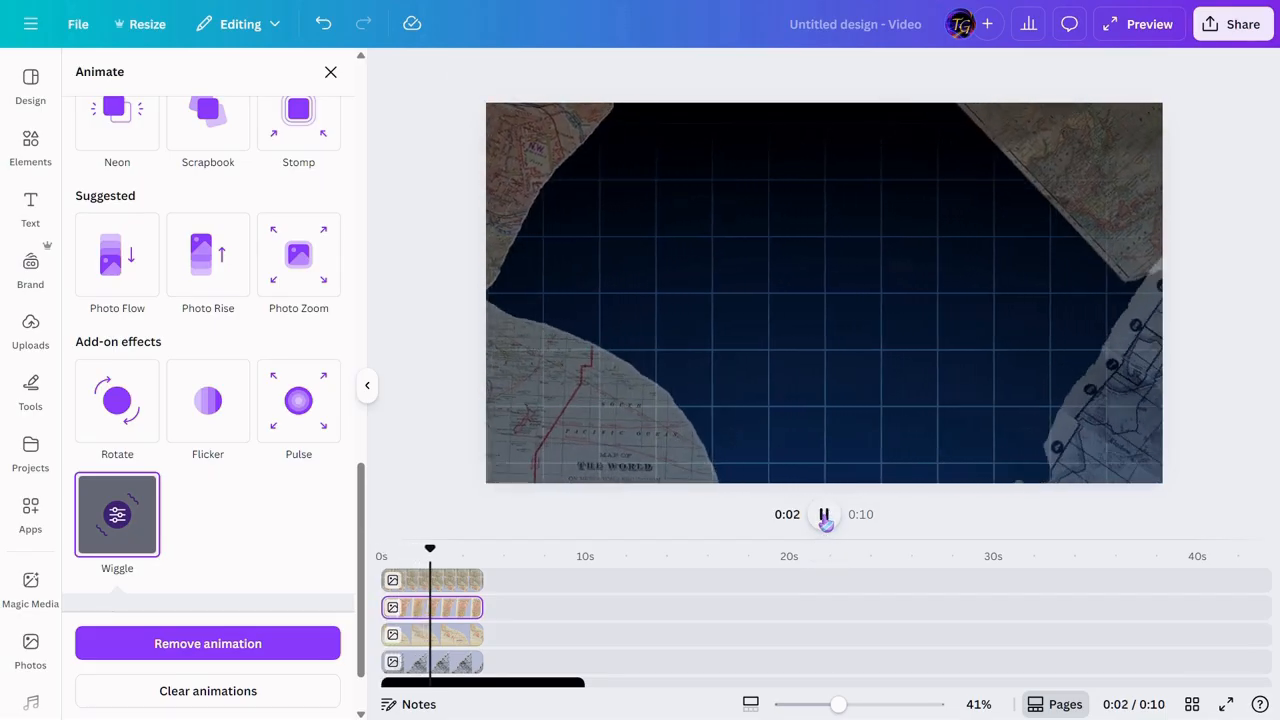
click(1047, 307)
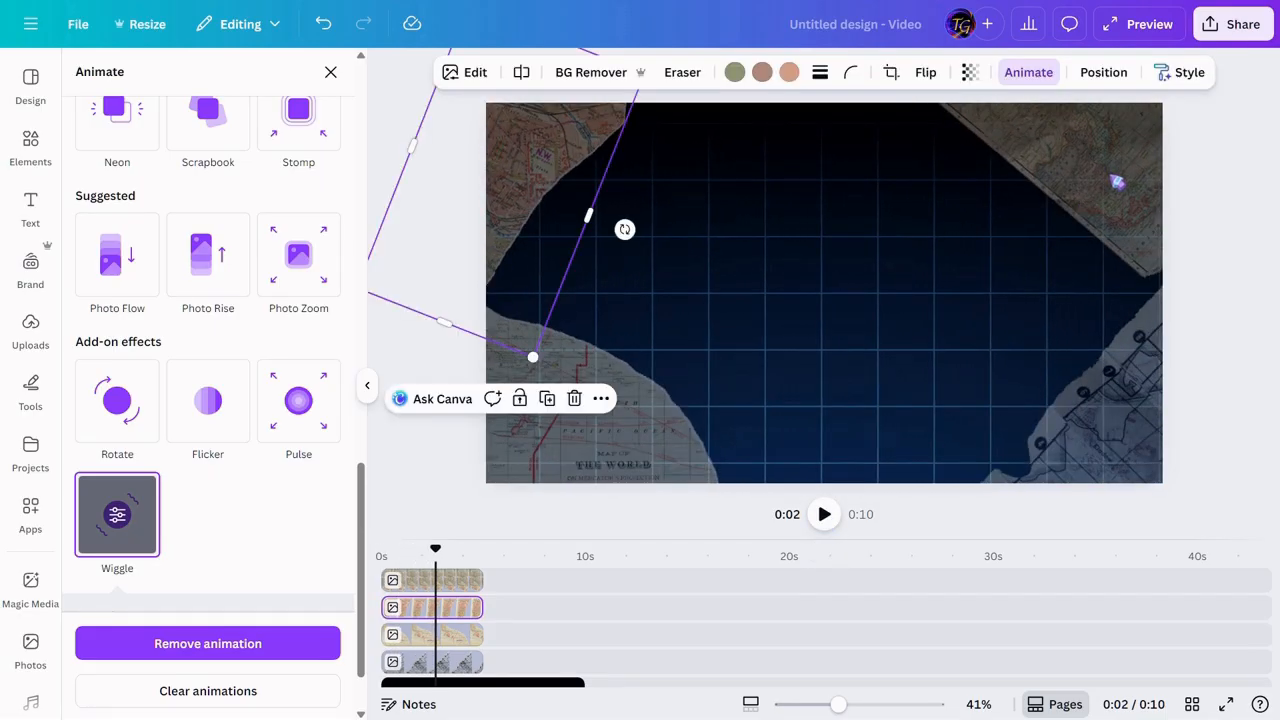
Enlarge the upper-right and upper-left map pieces slightly so they cover more of their corners.
click(1117, 183)
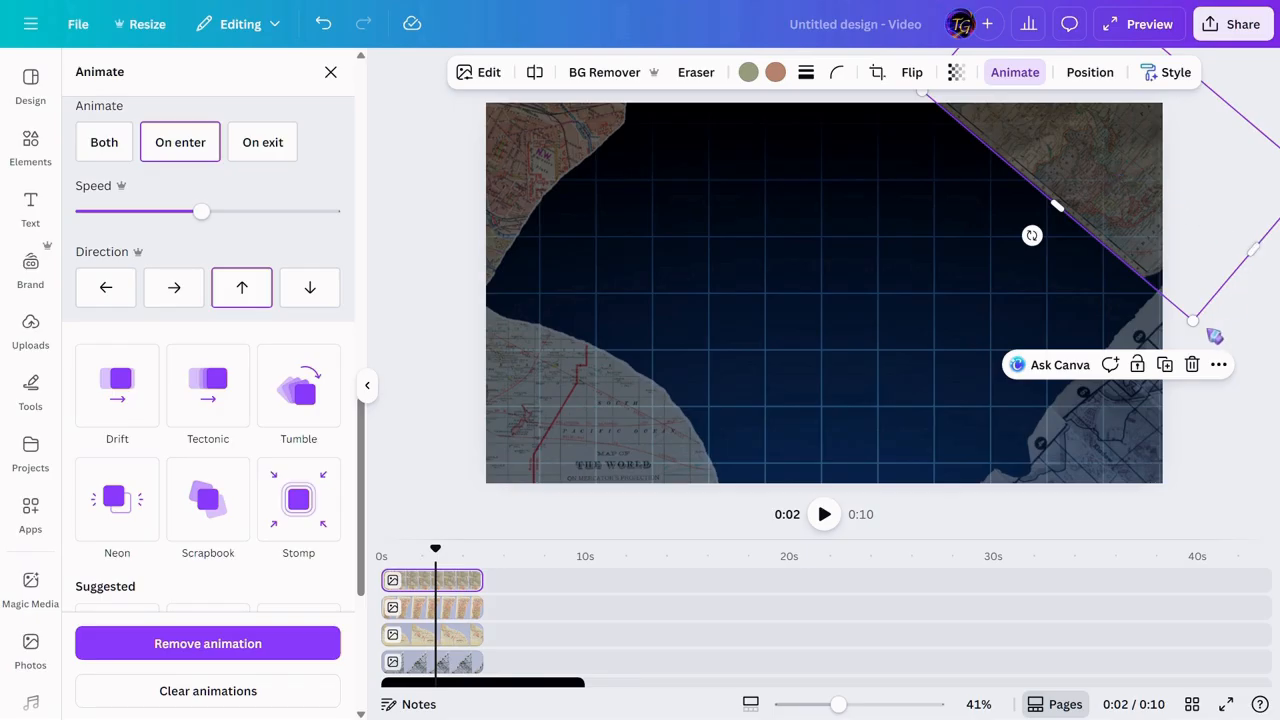
drag(1191, 322, 1227, 361)
click(1224, 387)
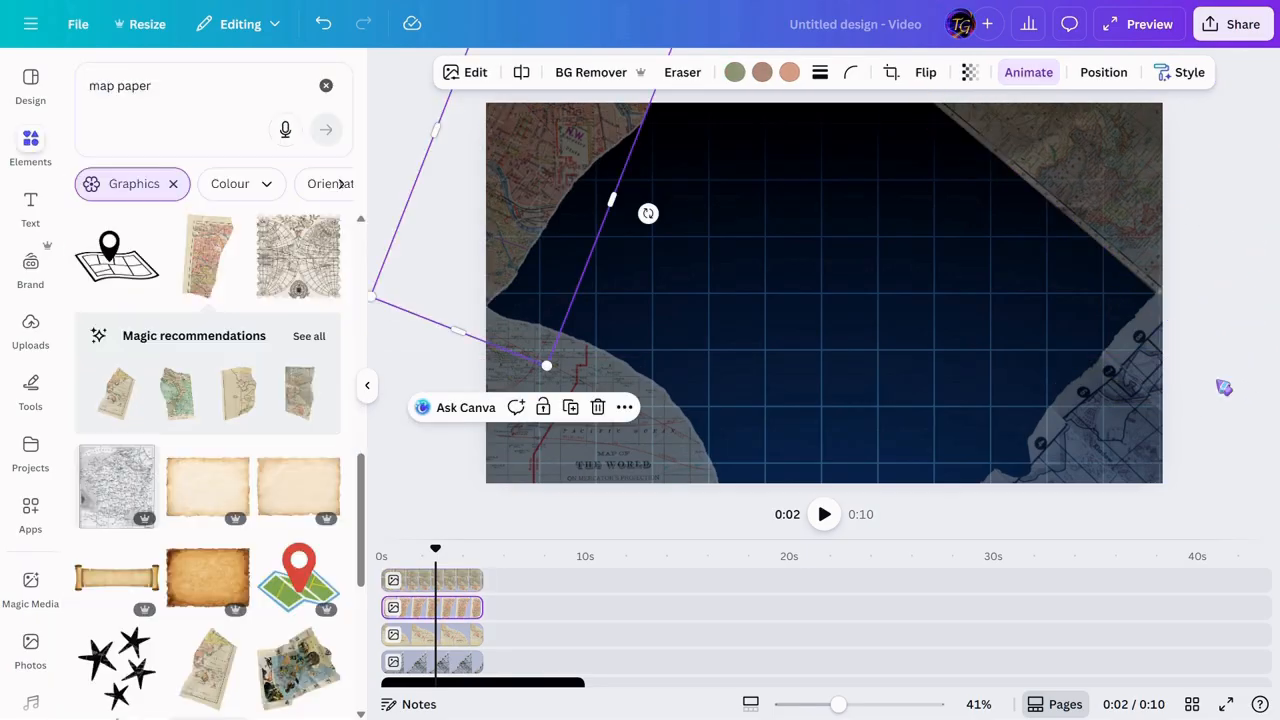
click(1224, 387)
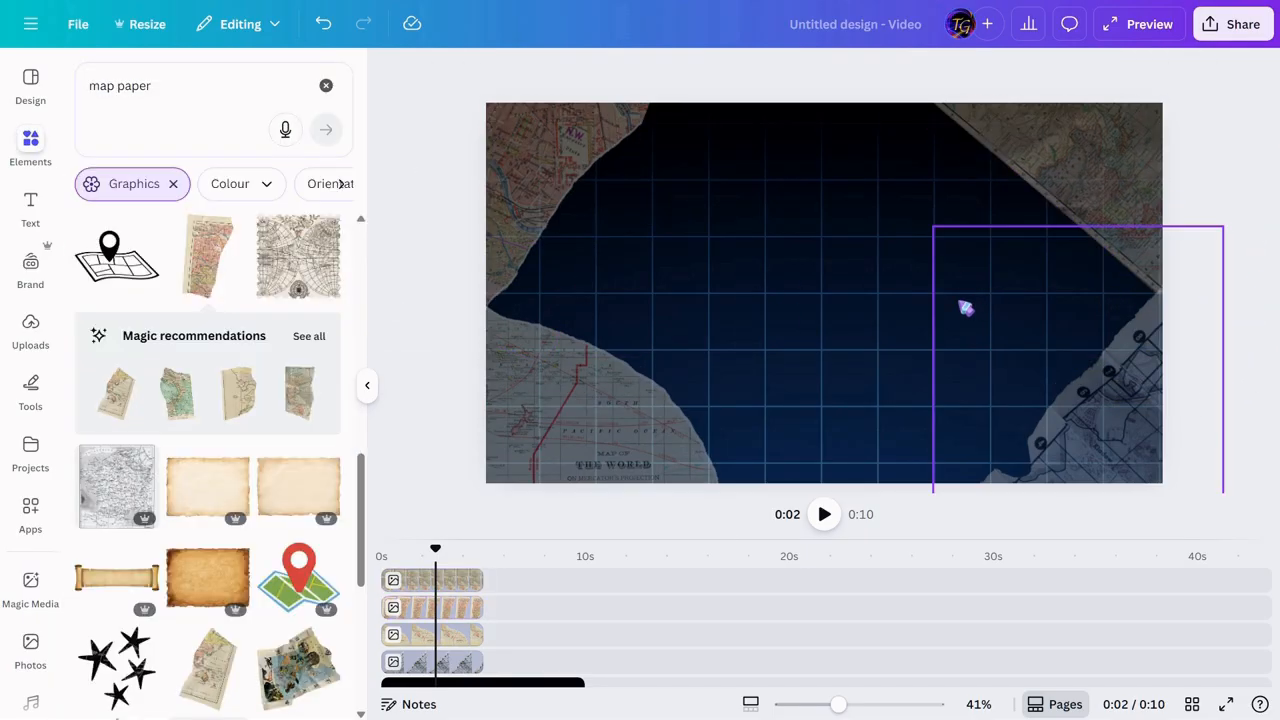
Play the scene from the start to about 1 second and add a heading there reading "Travel".
drag(435, 550, 381, 553)
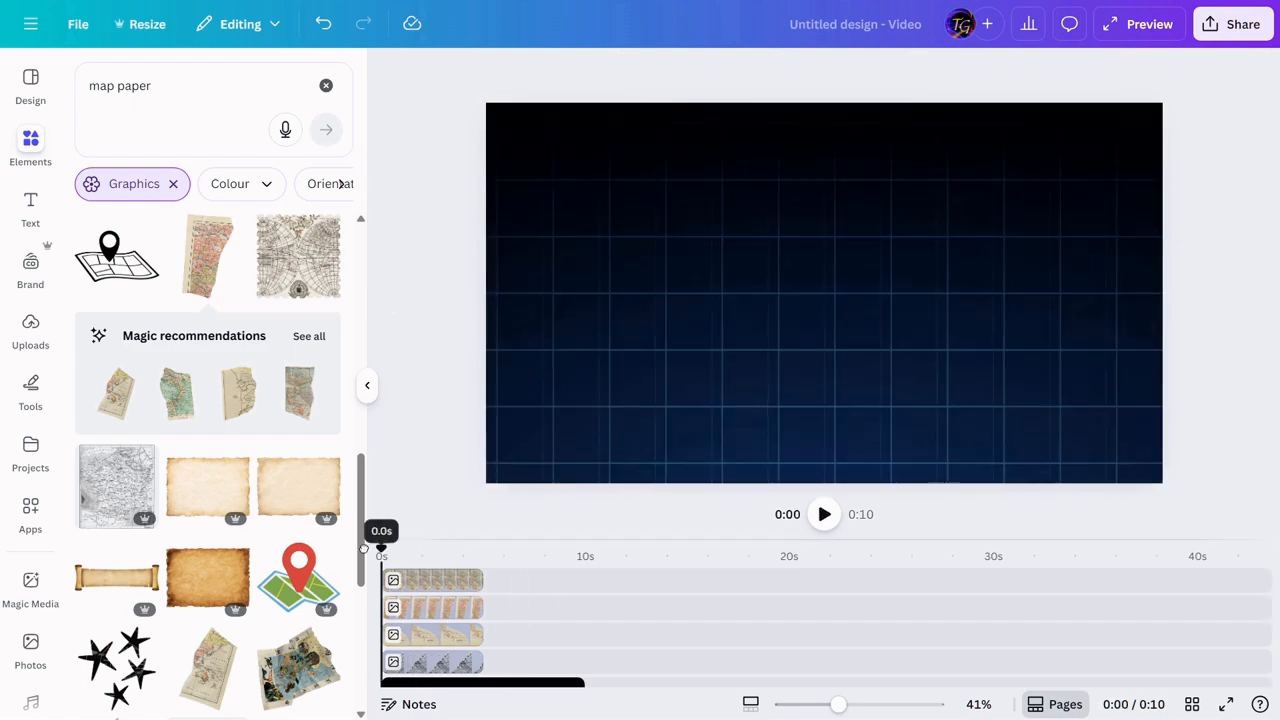
click(825, 515)
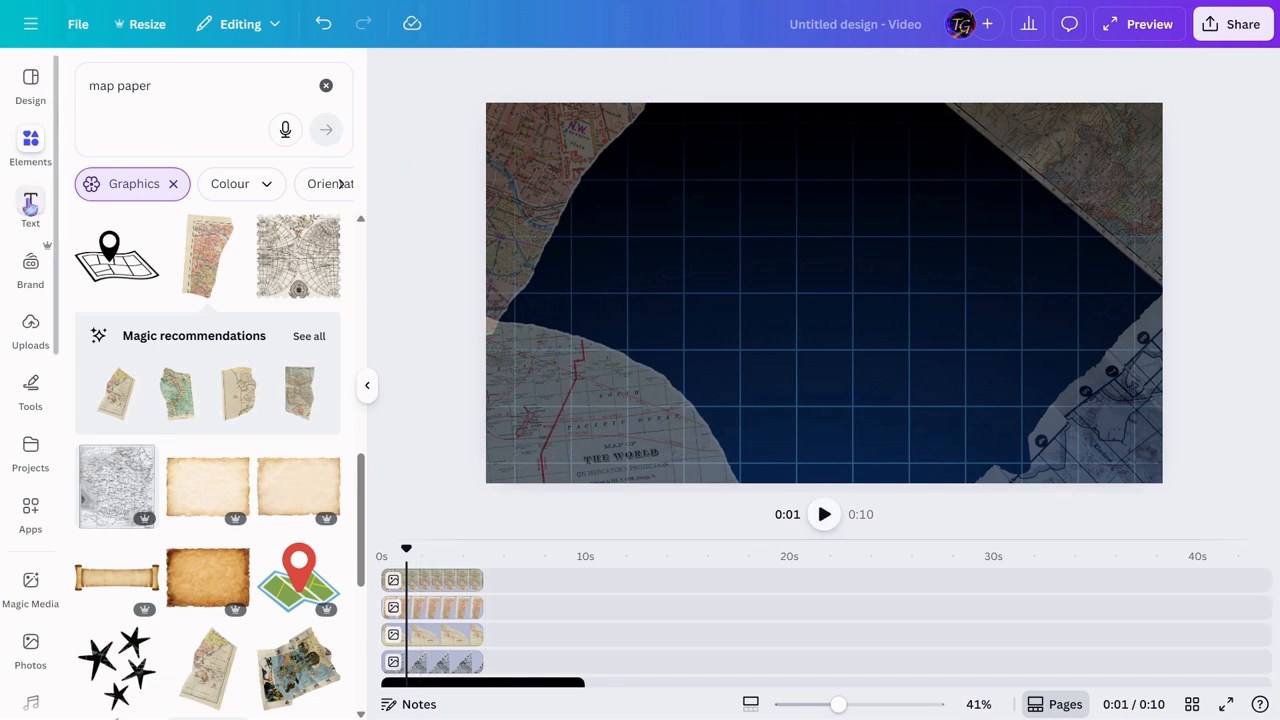
click(30, 205)
click(186, 358)
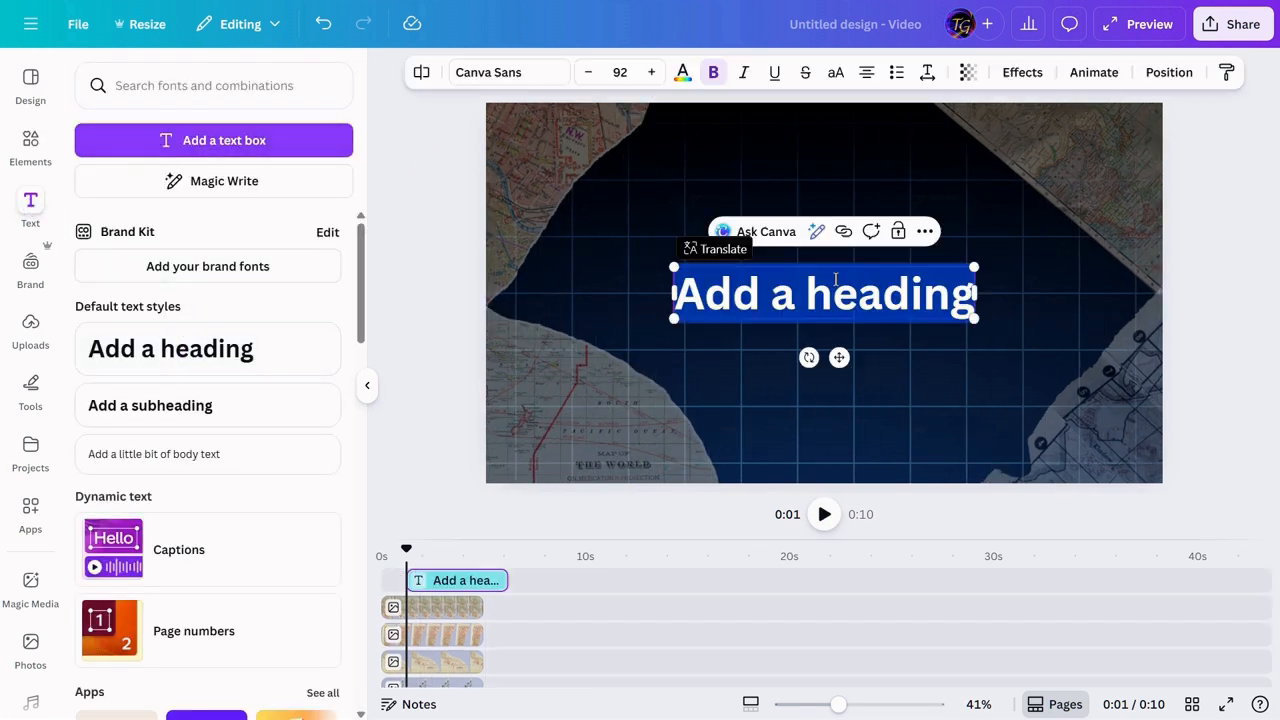
text(Travel)
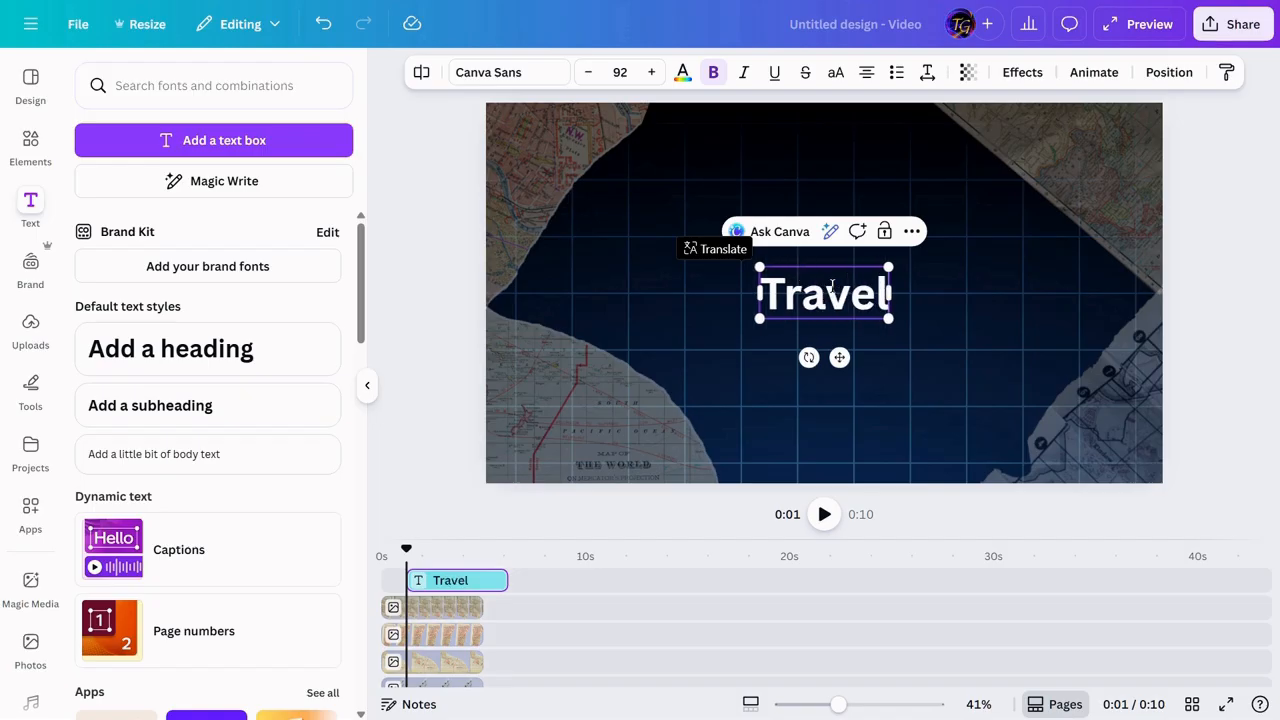
click(1233, 187)
Move the Travel heading up into the upper middle of the canvas and set it in The Seasons at size 115.
drag(858, 299, 849, 212)
click(534, 86)
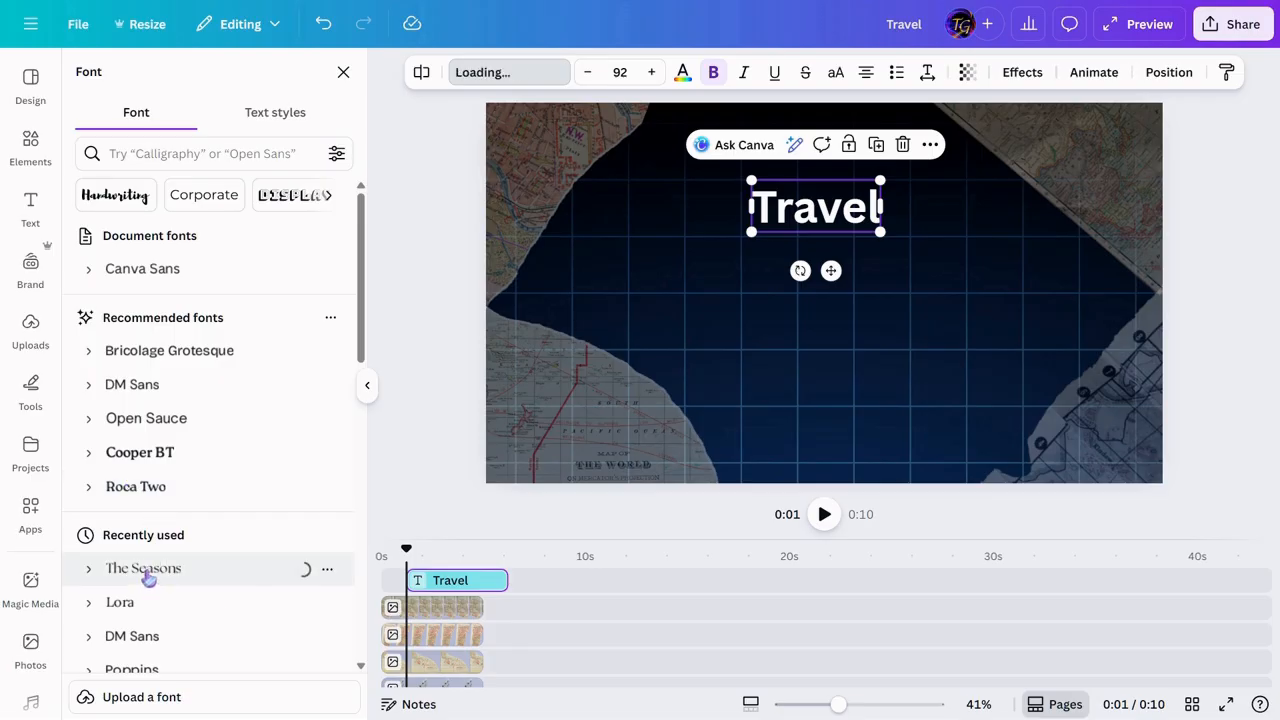
click(651, 72)
mouse_move(798, 220)
mouse_down()
mouse_move(787, 214)
mouse_move(795, 228)
mouse_up()
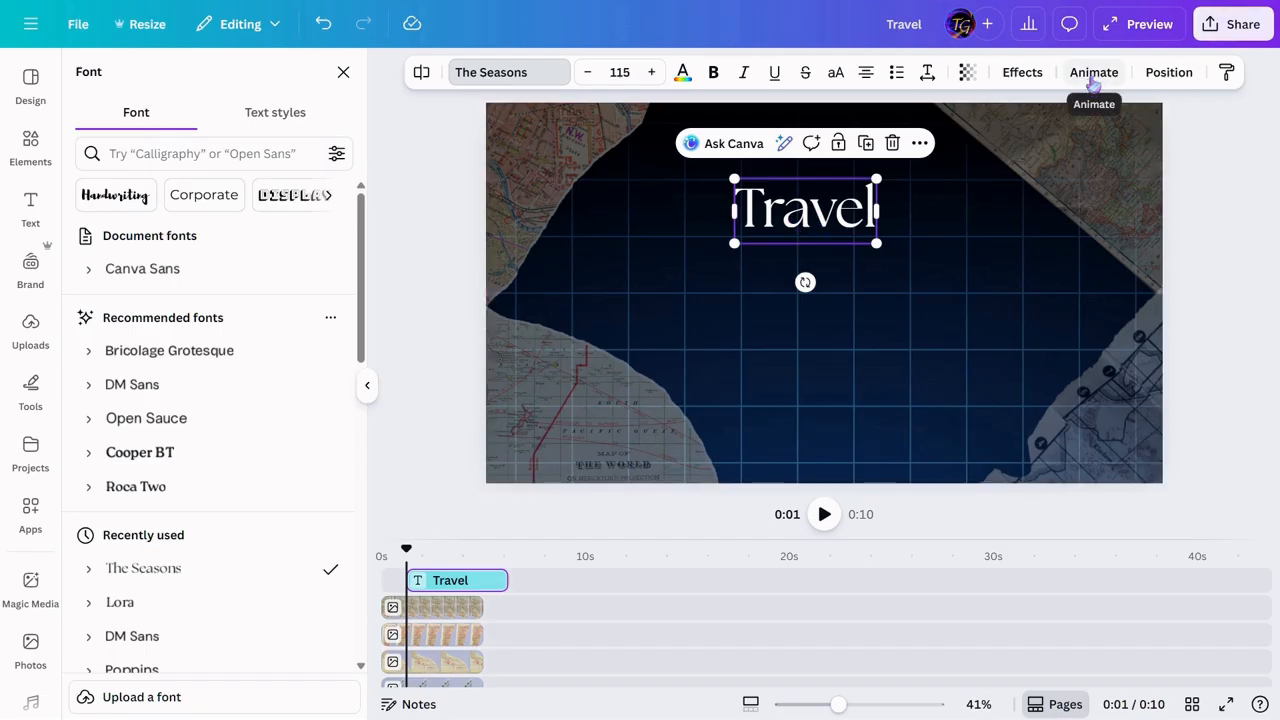
Apply the Scrapbook animation to the Travel heading.
click(1093, 80)
scroll(192, 432, down, 9)
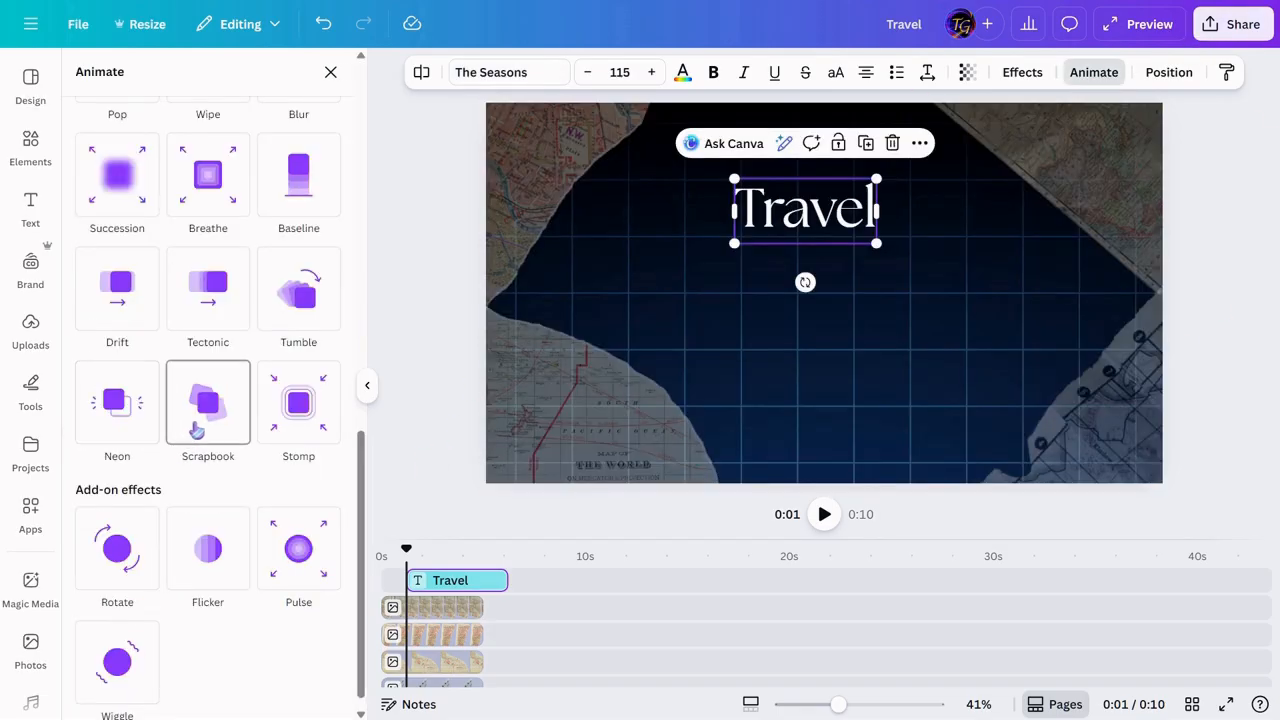
click(196, 431)
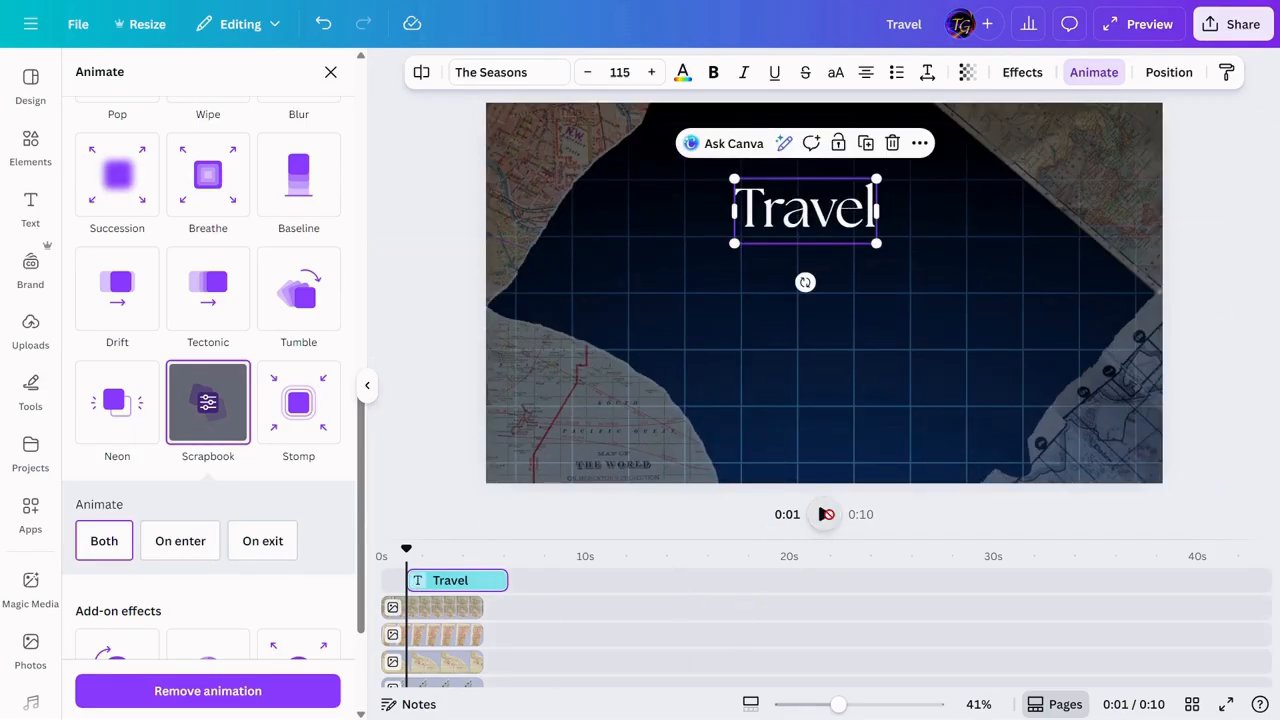
Play the scene, including once from the start, to check the Travel heading's Scrapbook animation.
click(827, 518)
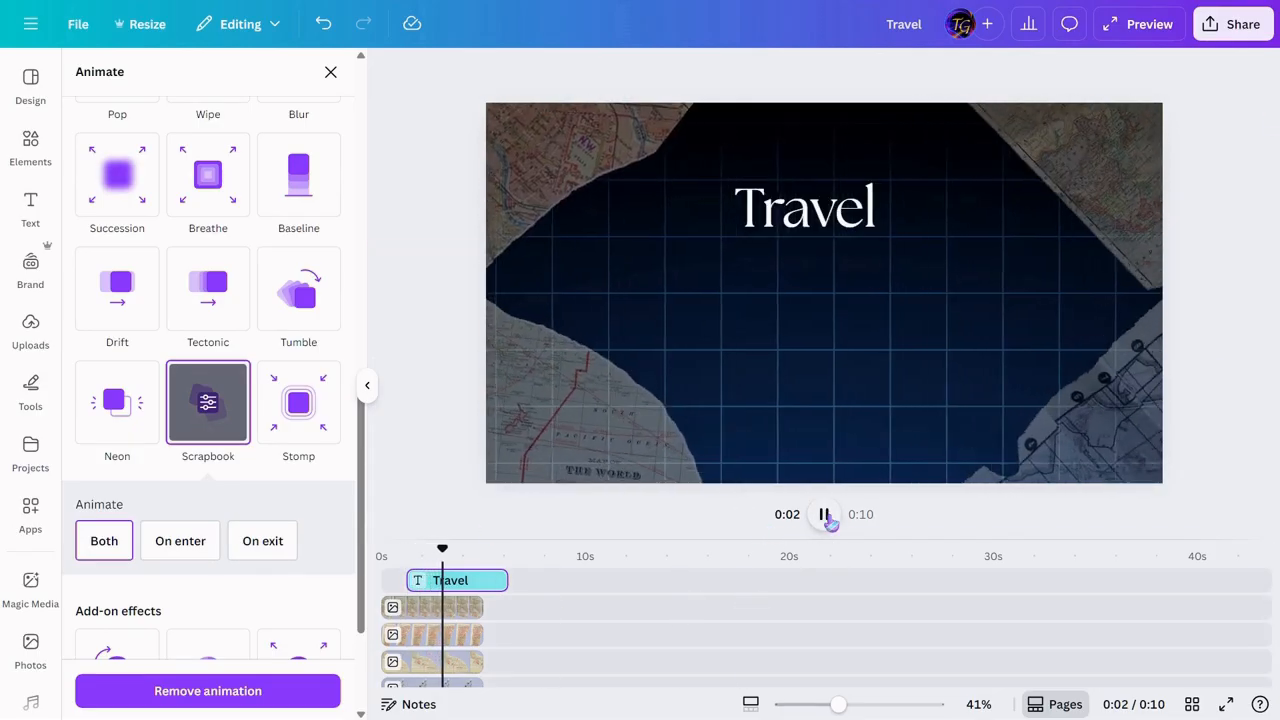
click(827, 518)
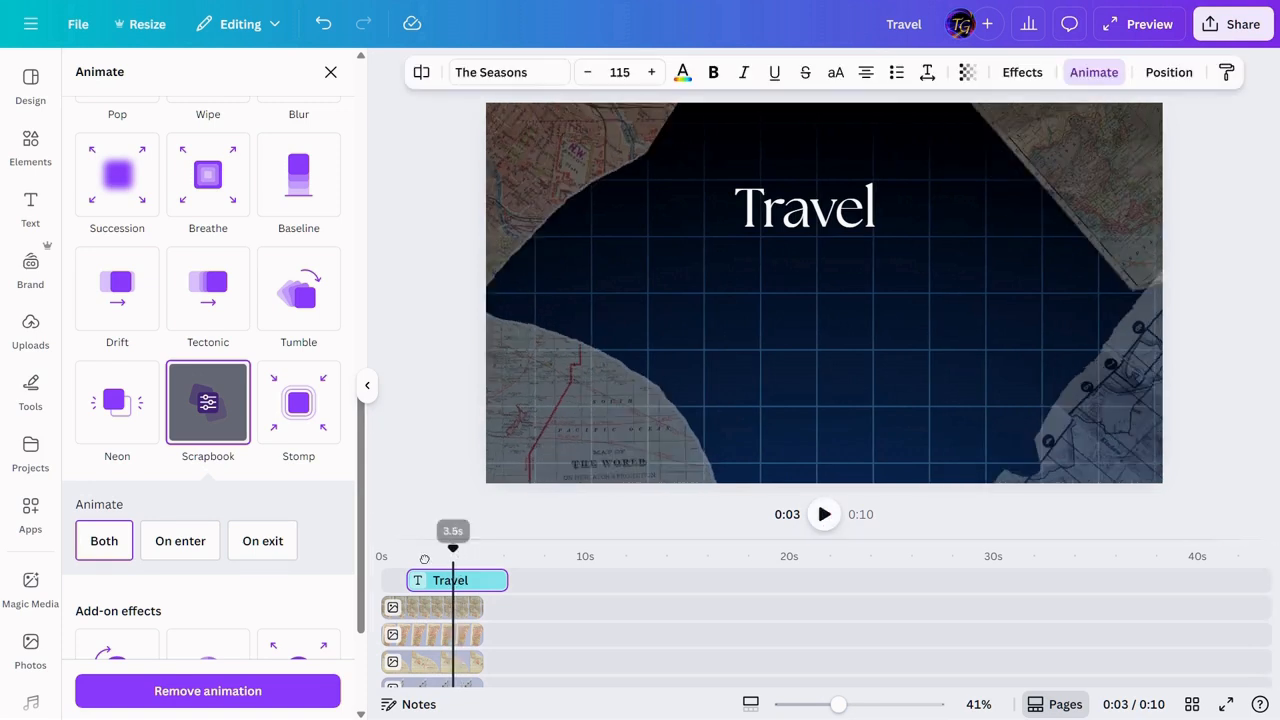
click(382, 556)
click(825, 518)
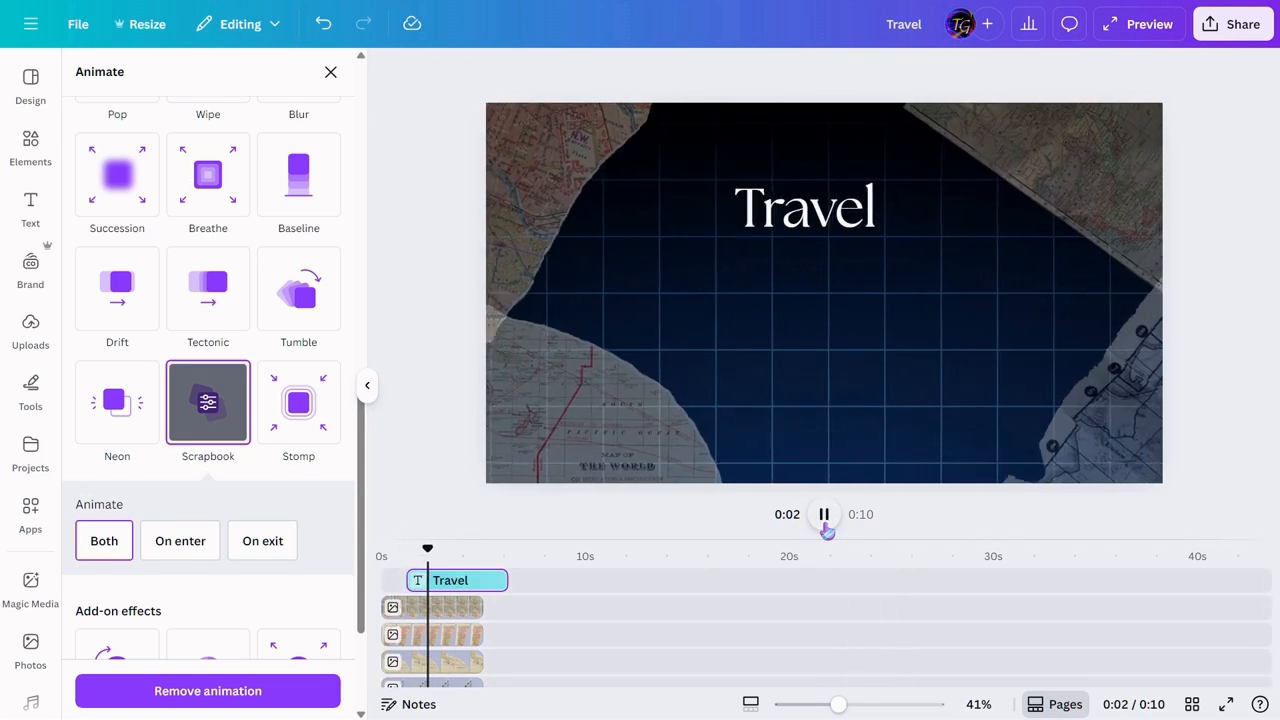
click(825, 518)
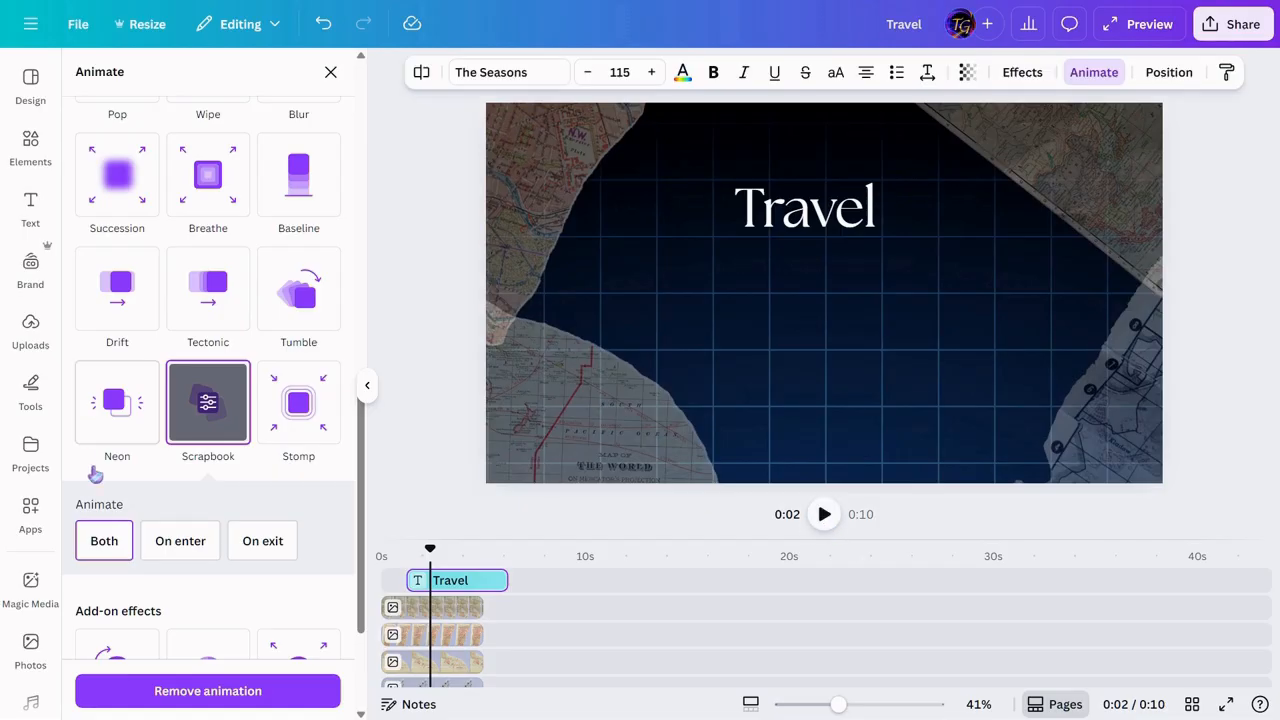
Limit the Travel heading's Scrapbook animation to on enter and replay it from about 1 second to about 2 seconds.
click(187, 549)
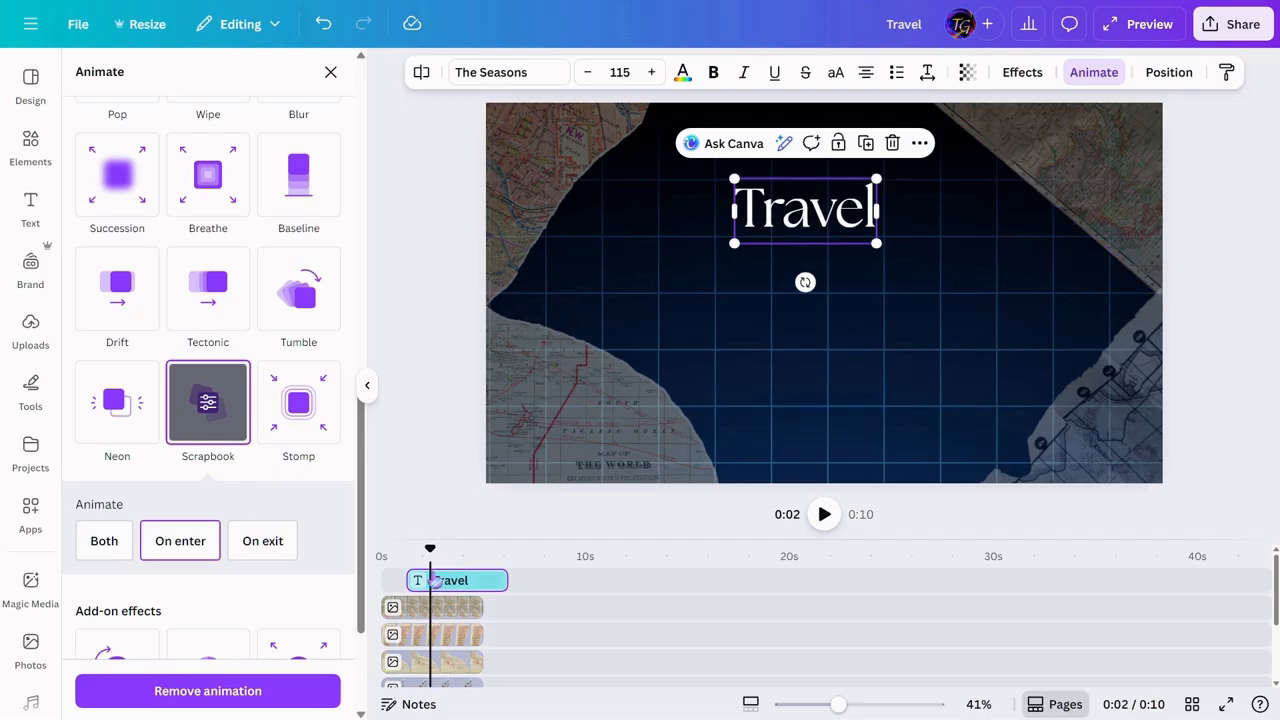
drag(429, 549, 406, 549)
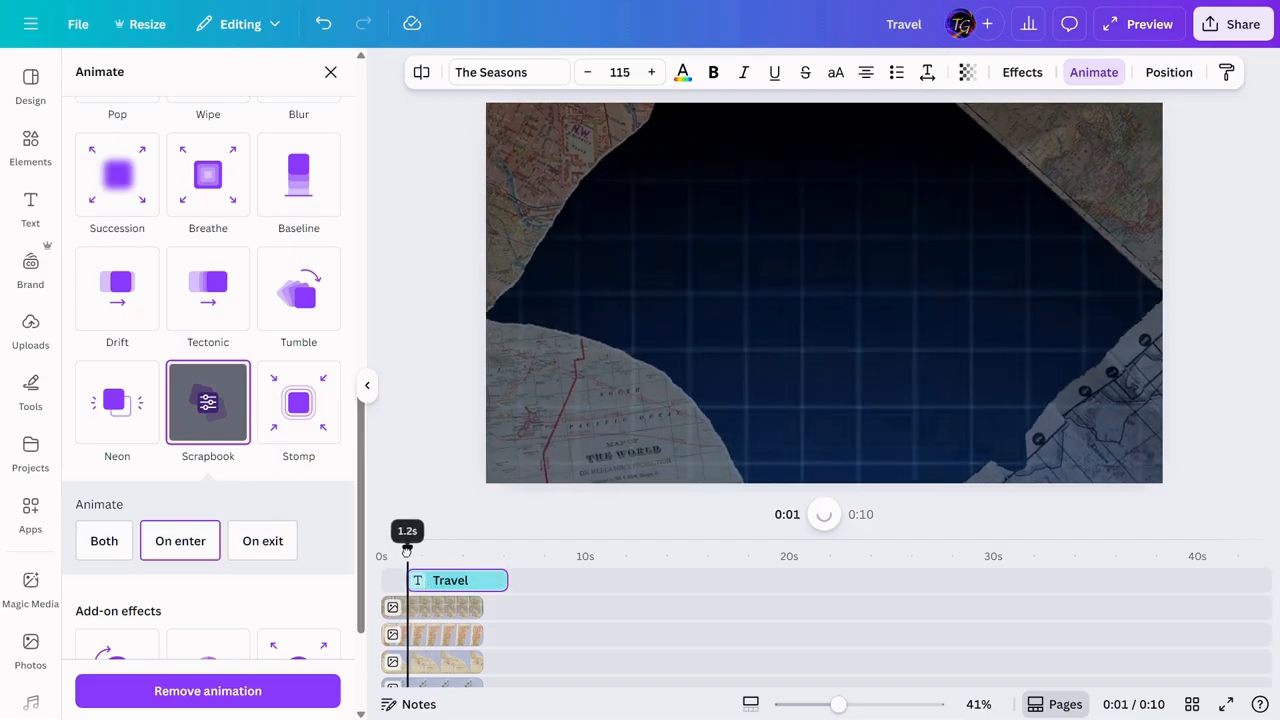
click(825, 515)
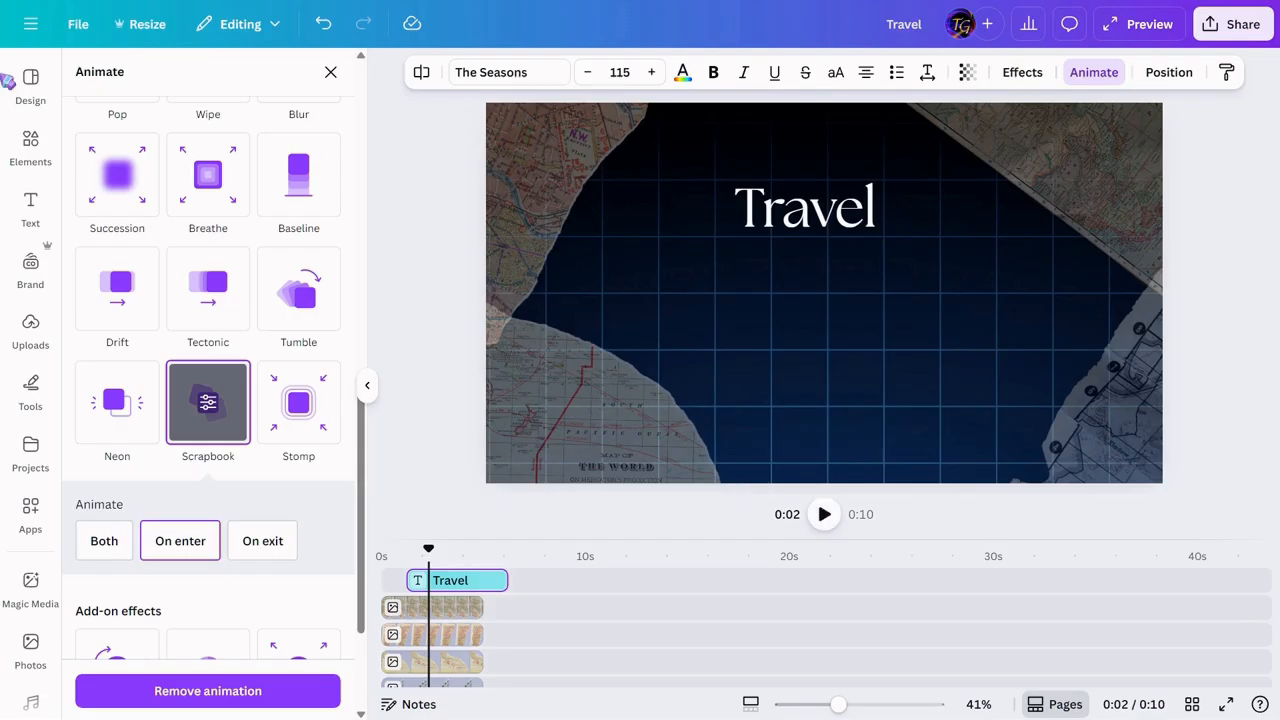
Add a second heading reading "Guide" below Travel, starting about 2 seconds into the video.
click(31, 212)
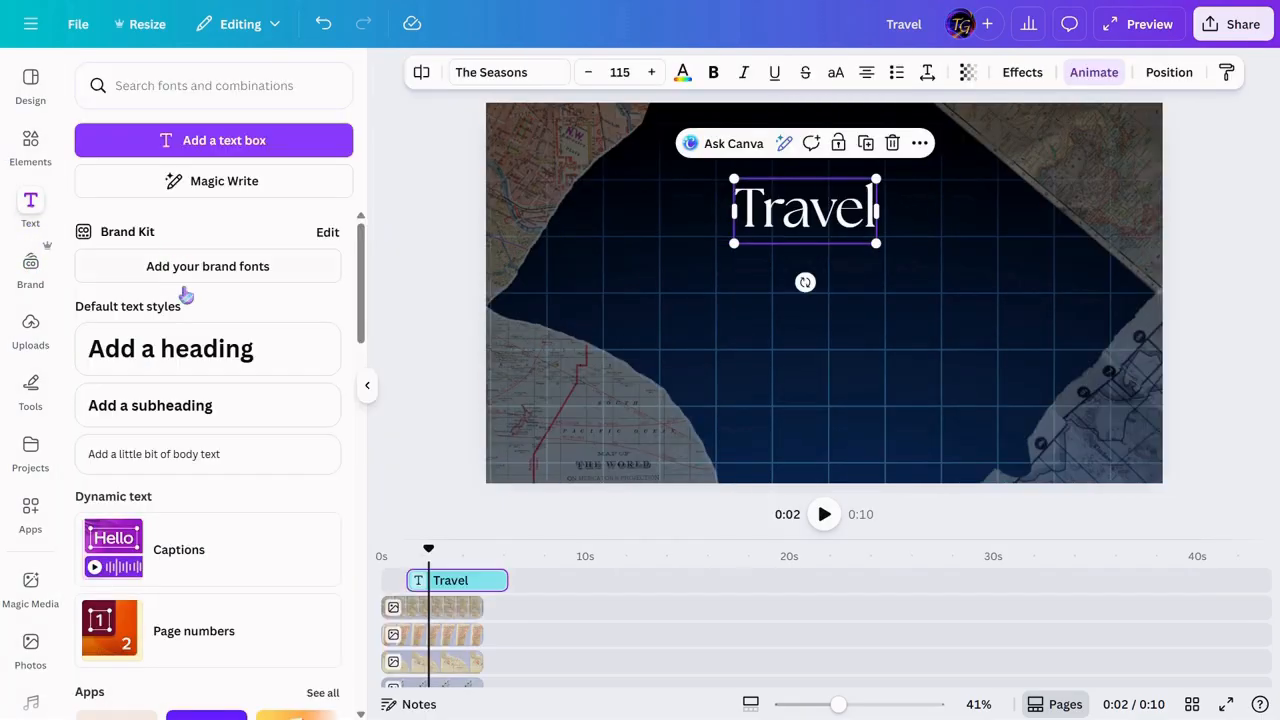
click(211, 365)
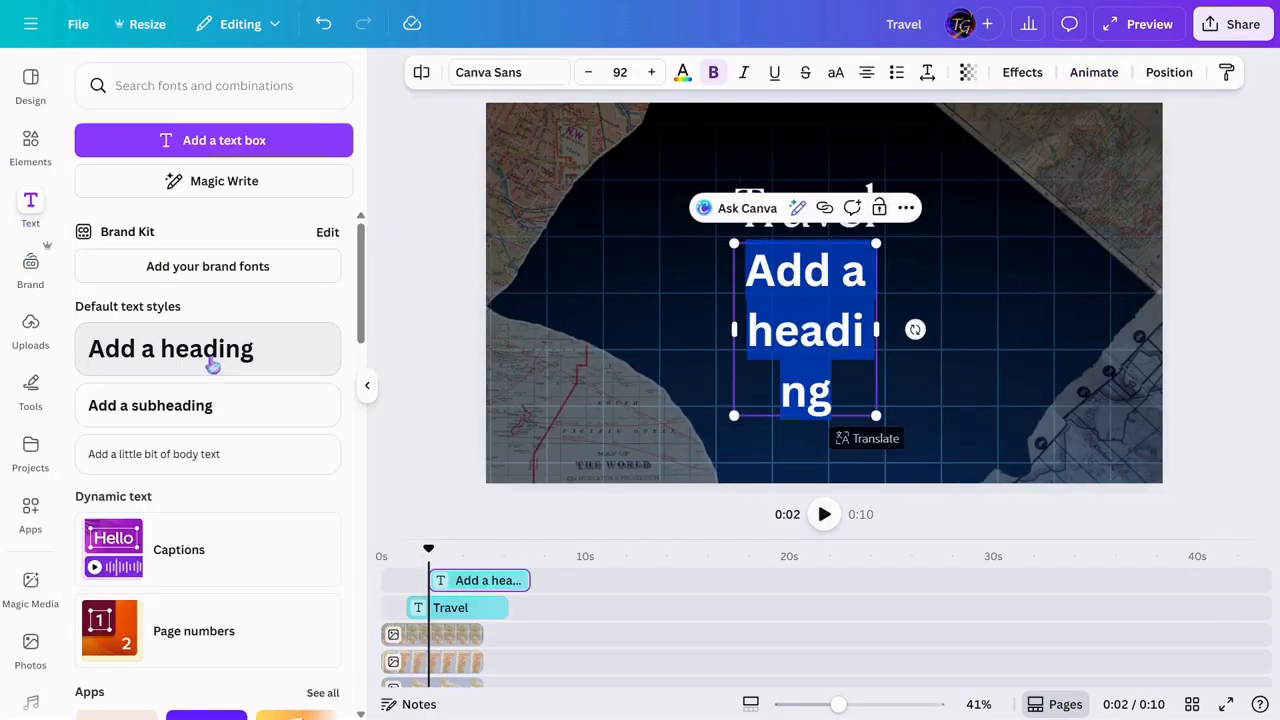
text(Guide)
click(478, 332)
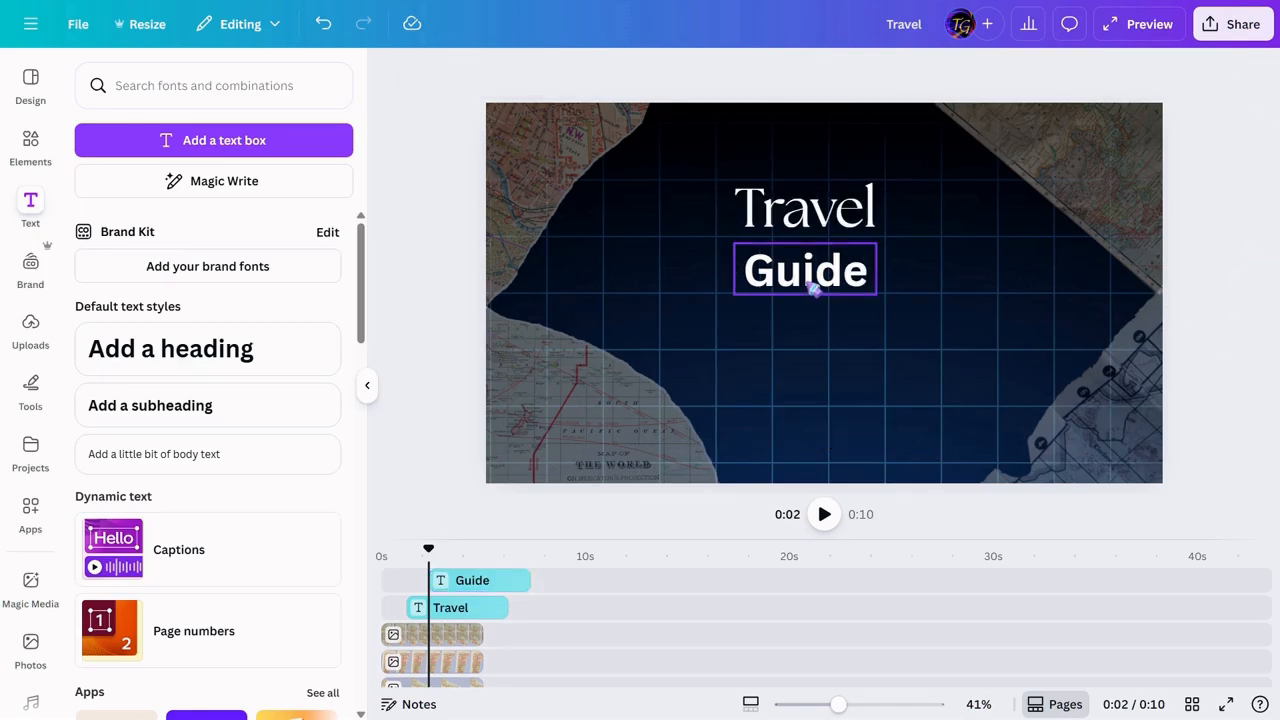
Set the Guide heading's font to The Seasons and apply the Background text effect.
click(810, 290)
click(470, 74)
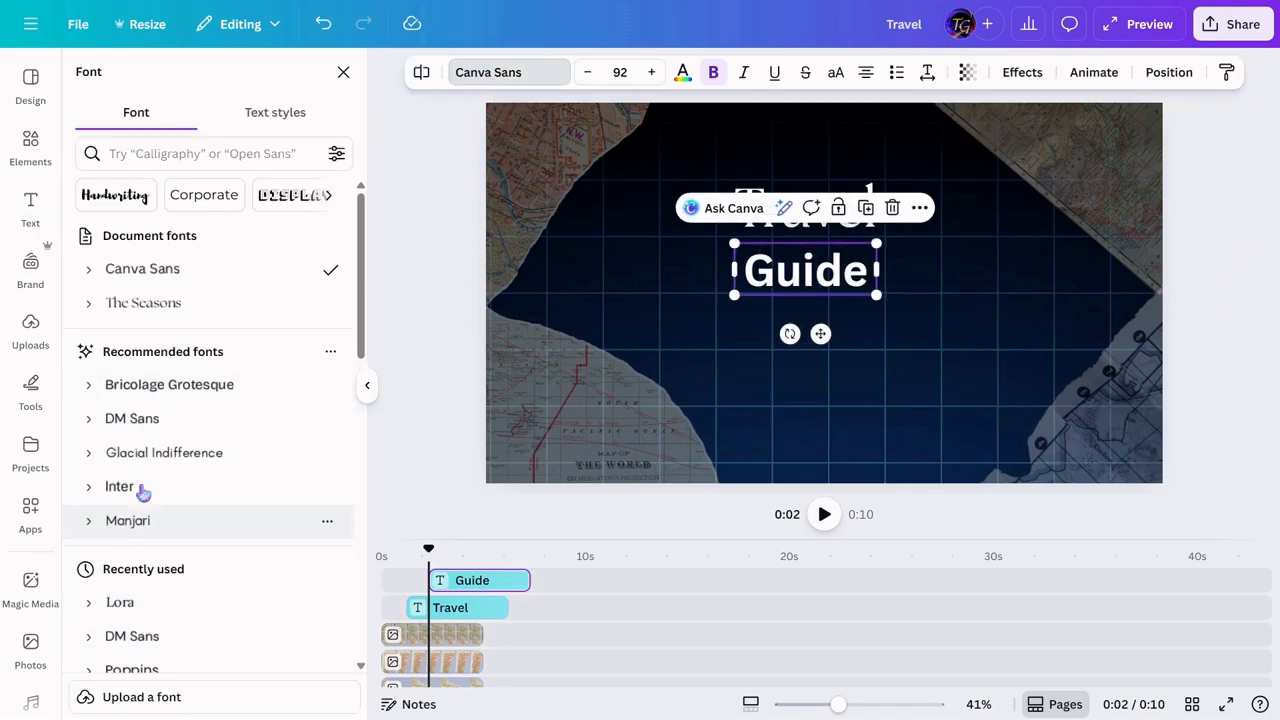
click(171, 304)
click(1025, 72)
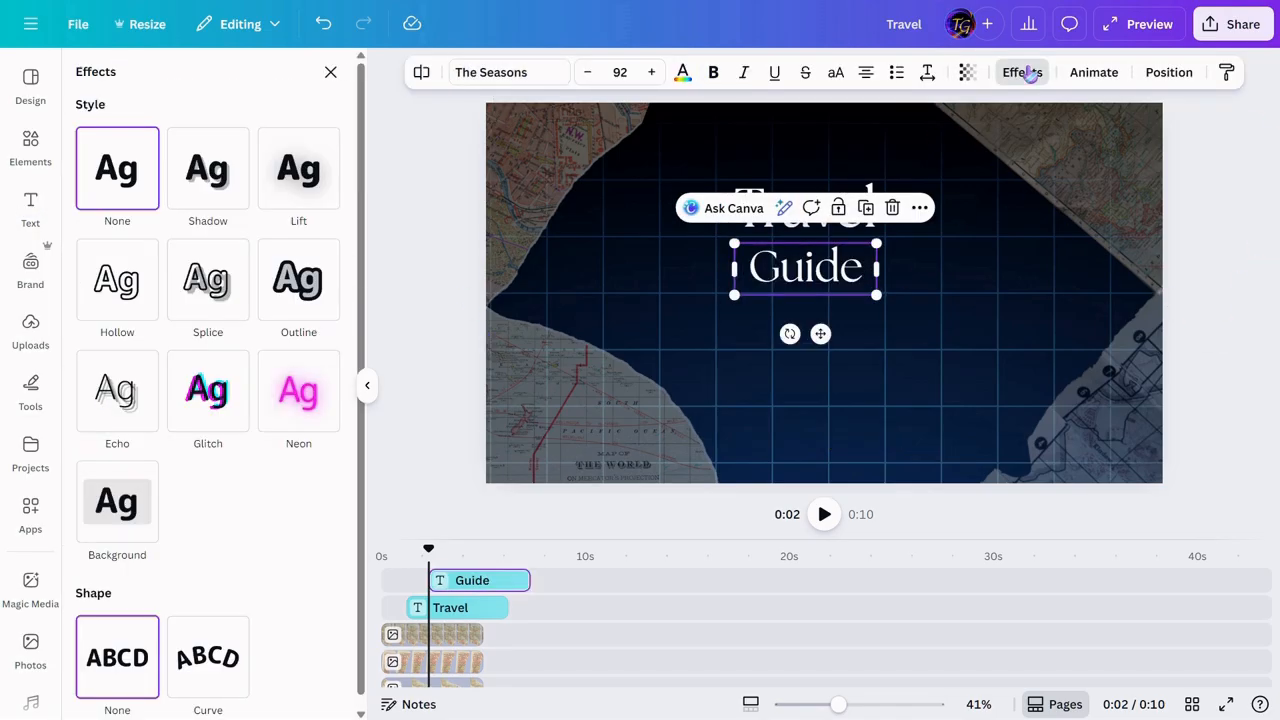
click(116, 505)
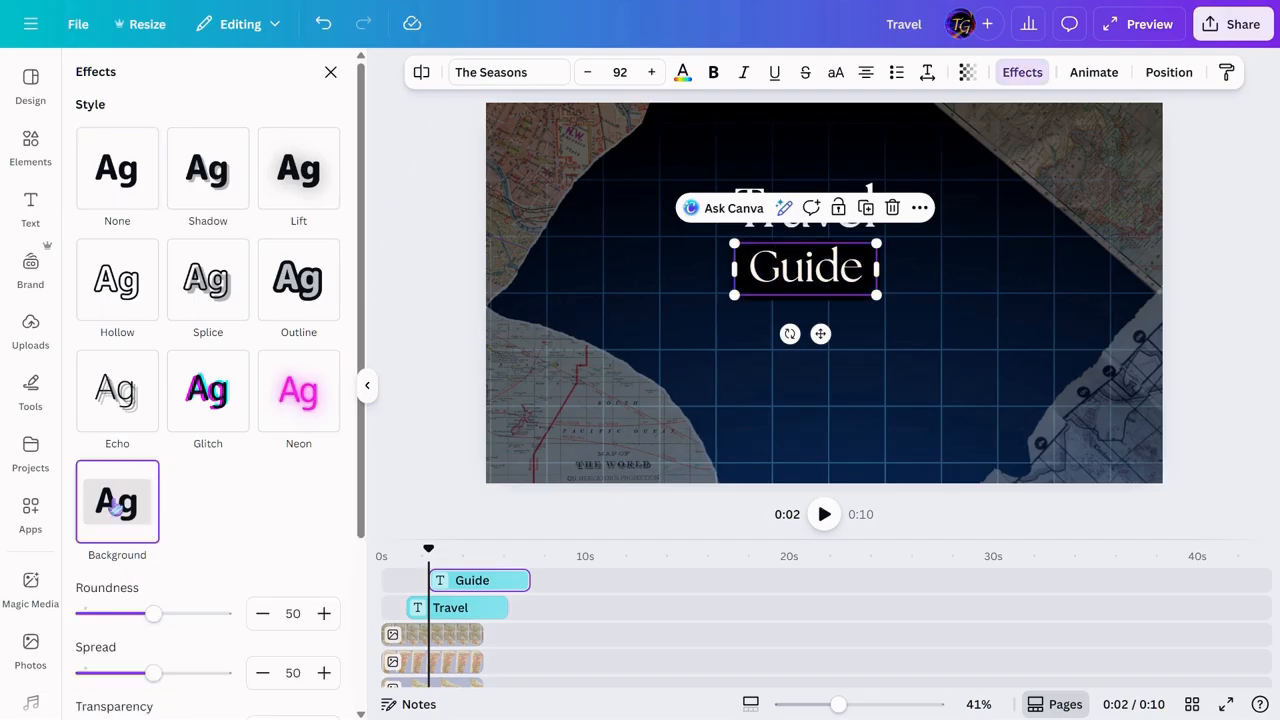
Set the Guide heading's background effect to roundness 4 and spread 9.
scroll(200, 600, down, 1)
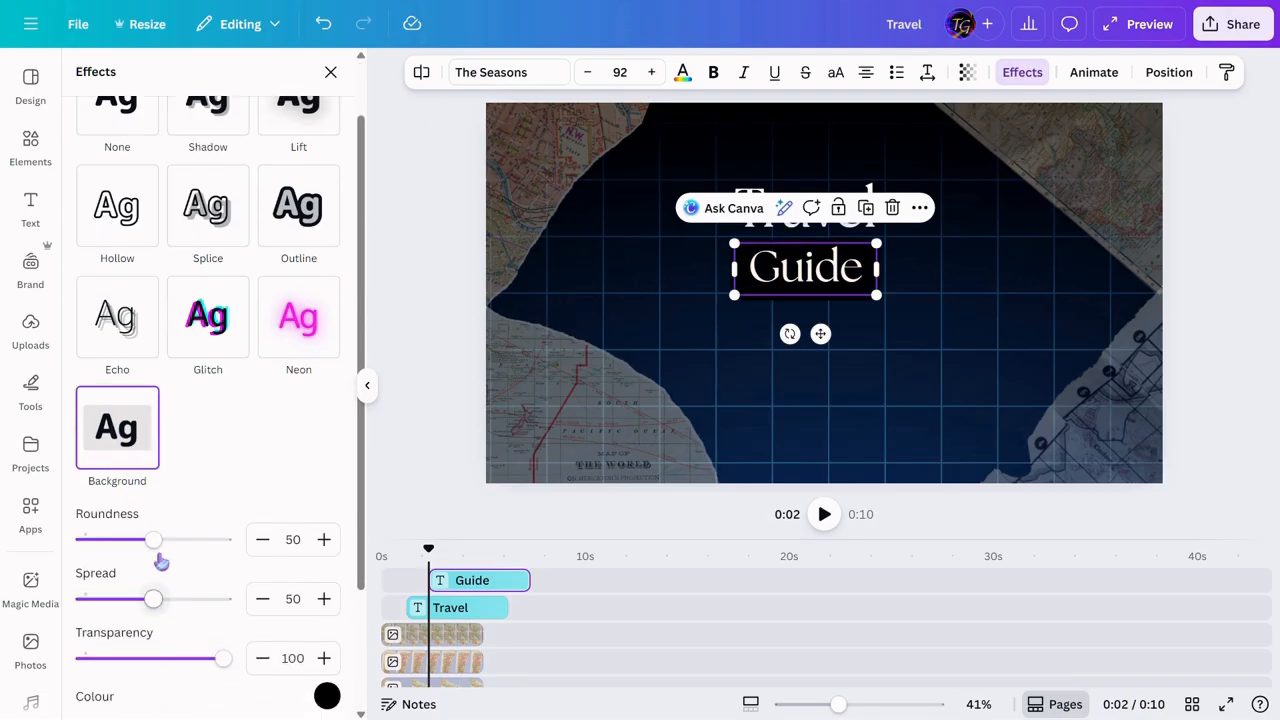
drag(152, 541, 89, 541)
drag(152, 604, 96, 603)
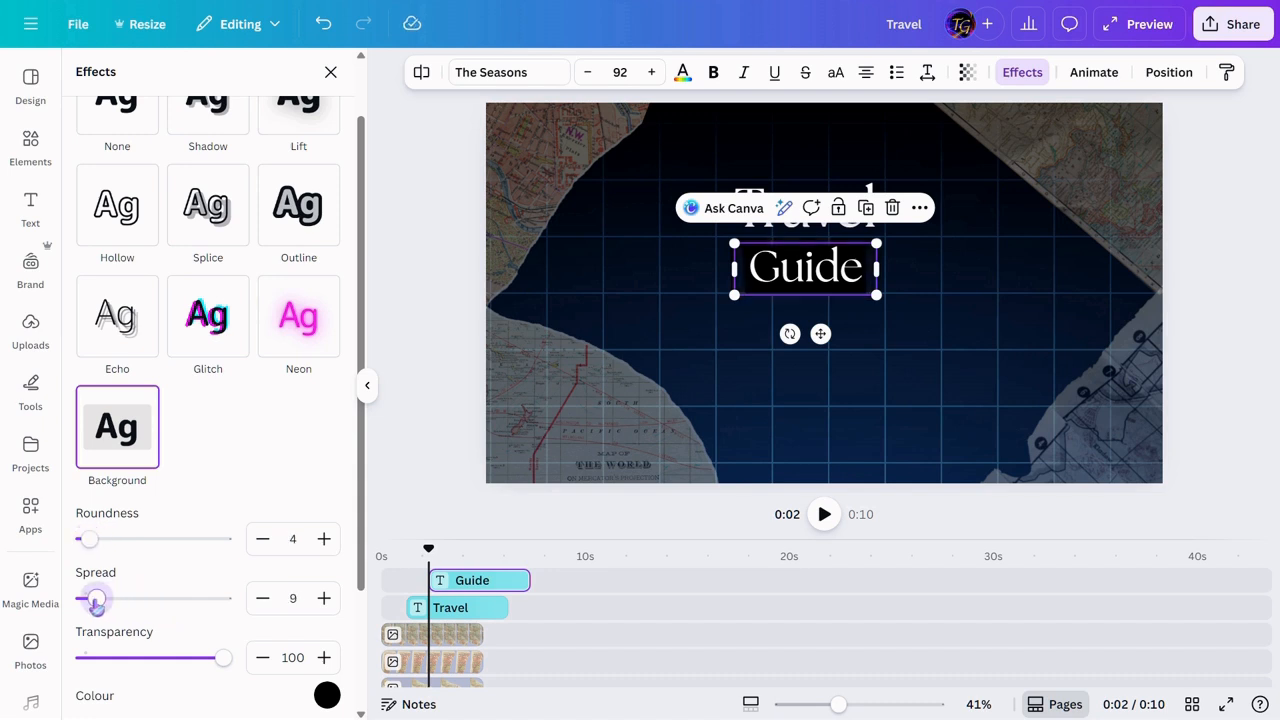
Colour the Guide heading's background yellow #F4F205 and its text black.
click(327, 695)
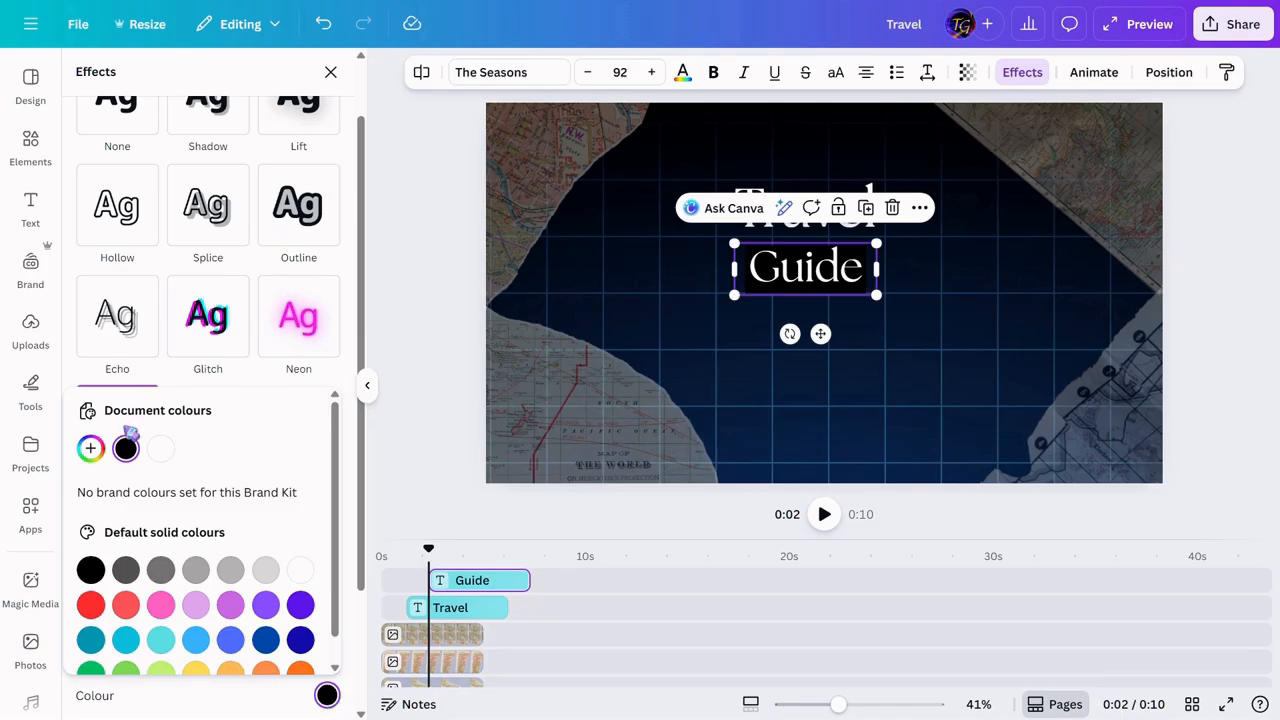
click(91, 448)
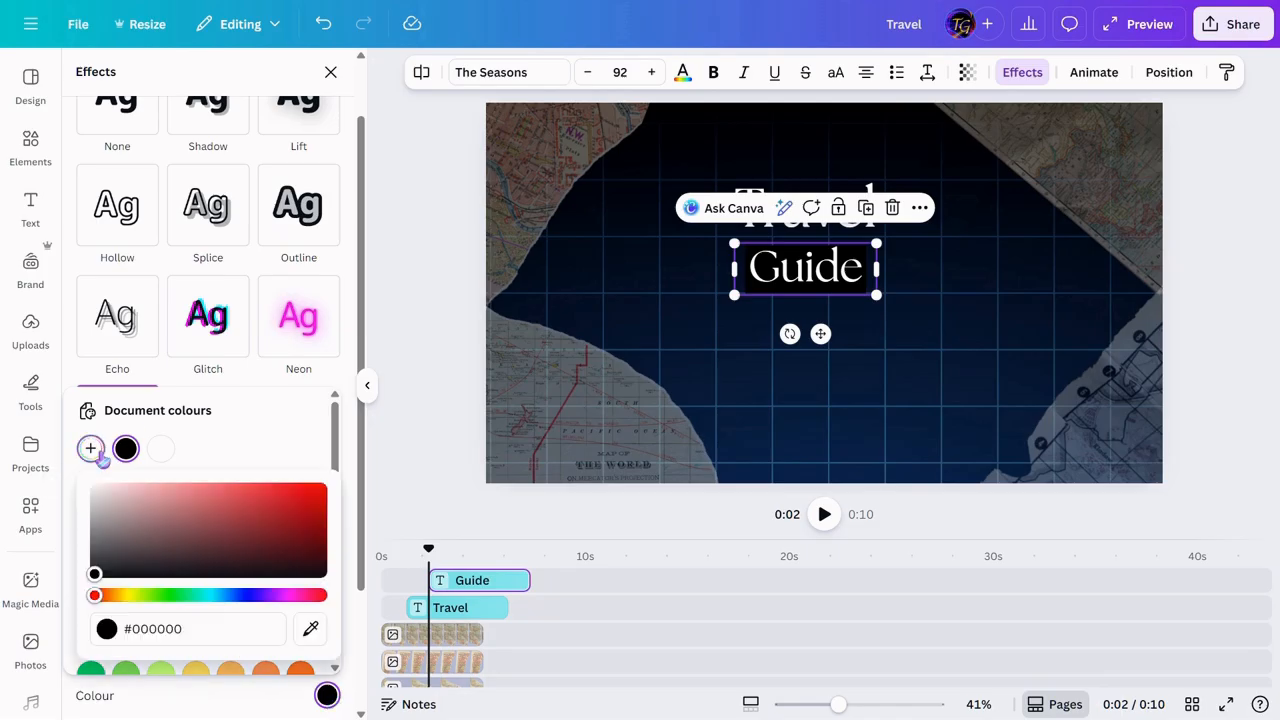
click(132, 596)
click(324, 495)
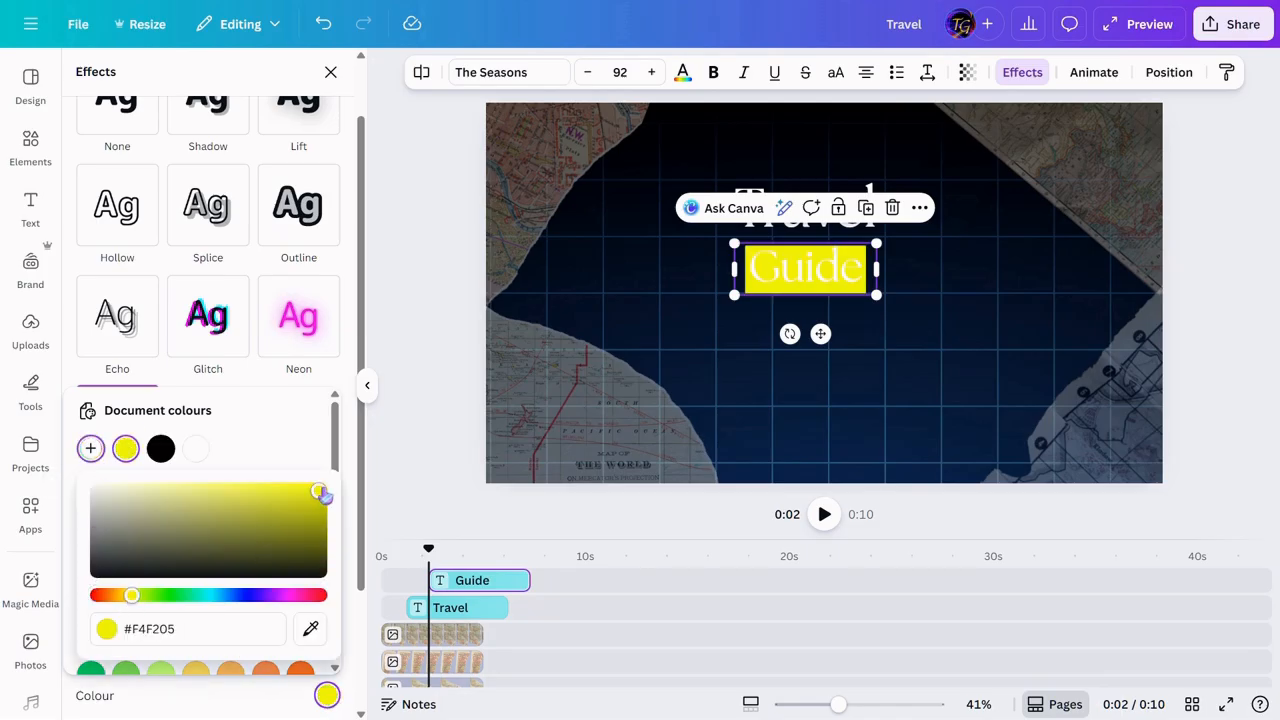
click(683, 74)
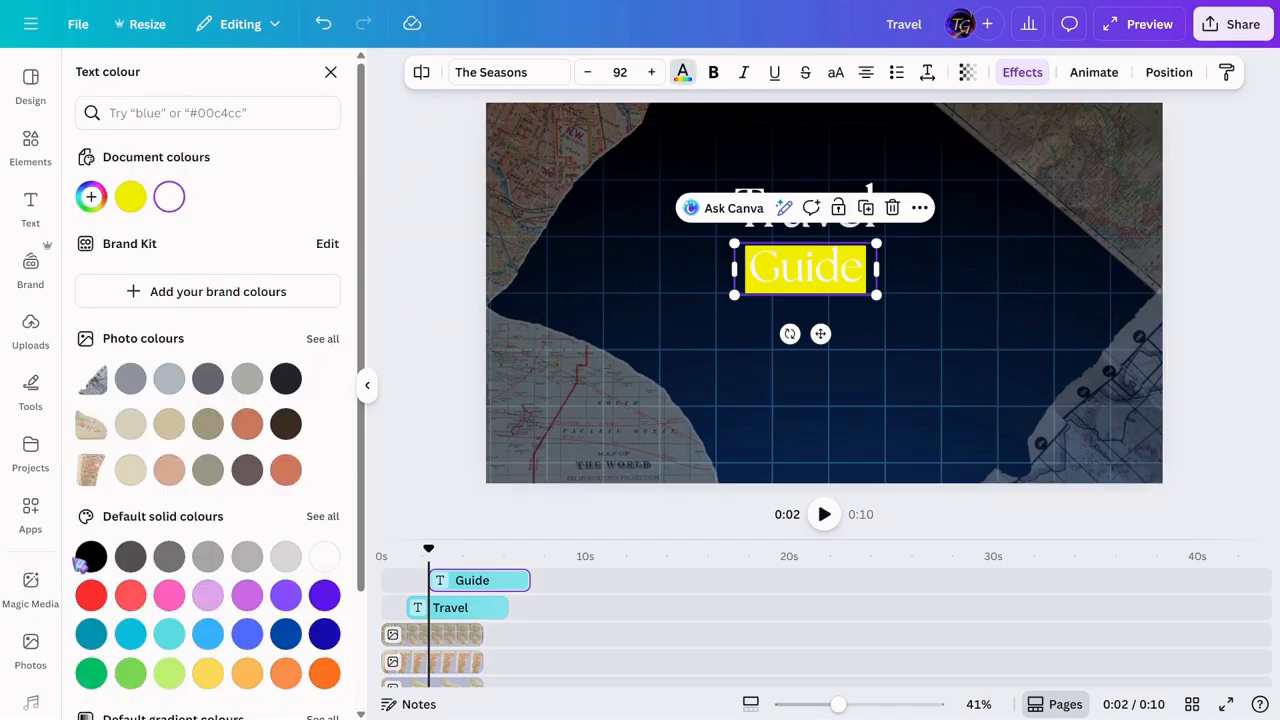
click(84, 560)
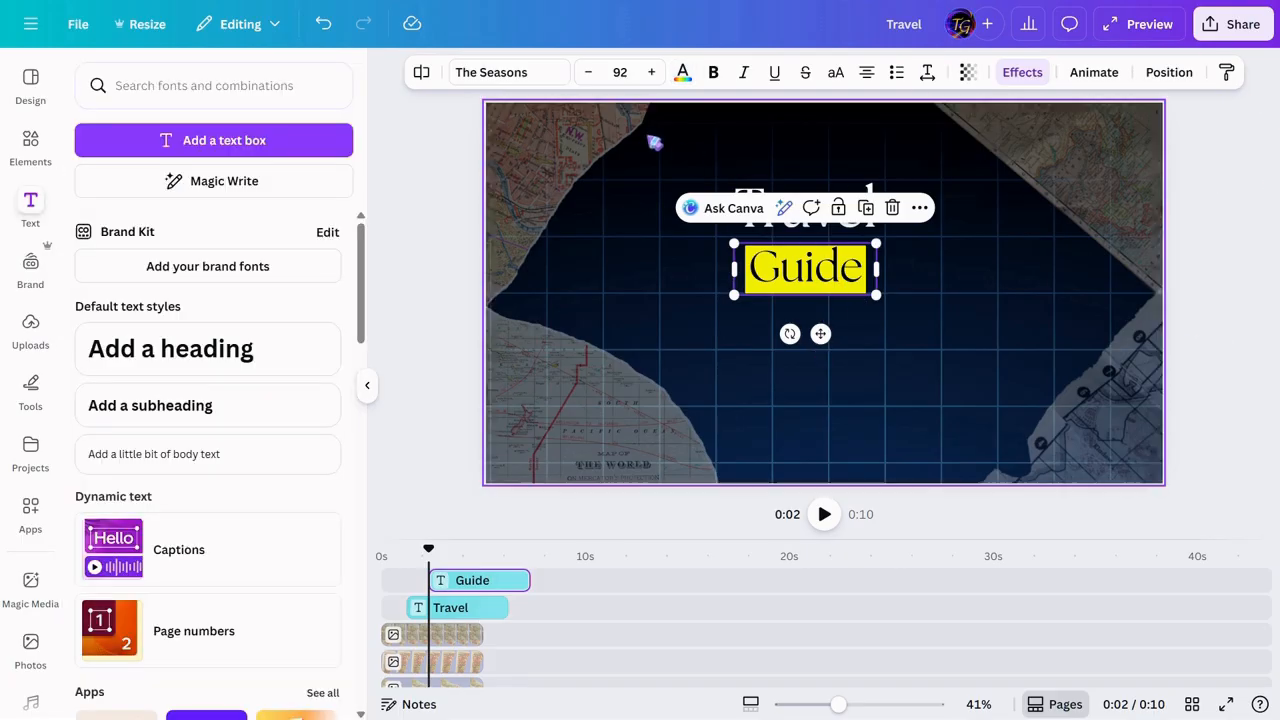
Reduce the Guide heading to size 55 and tilt it clockwise just below the end of the word Travel.
click(587, 76)
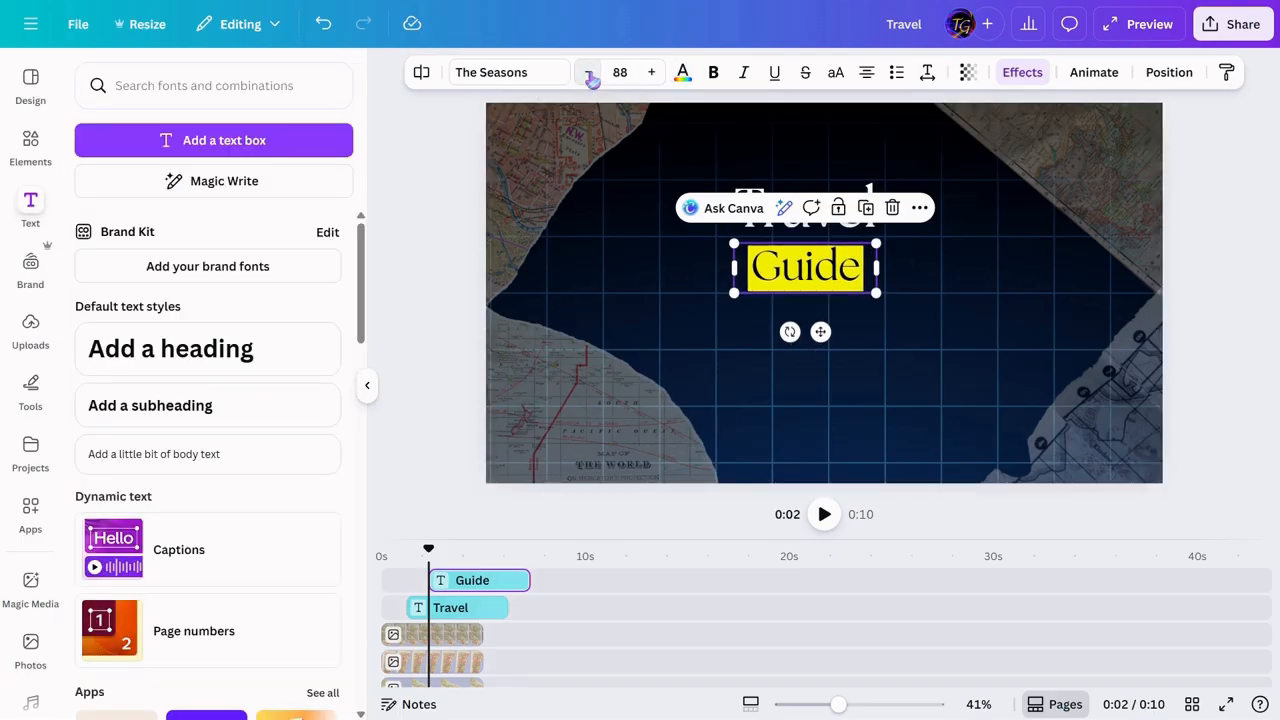
drag(789, 313, 887, 308)
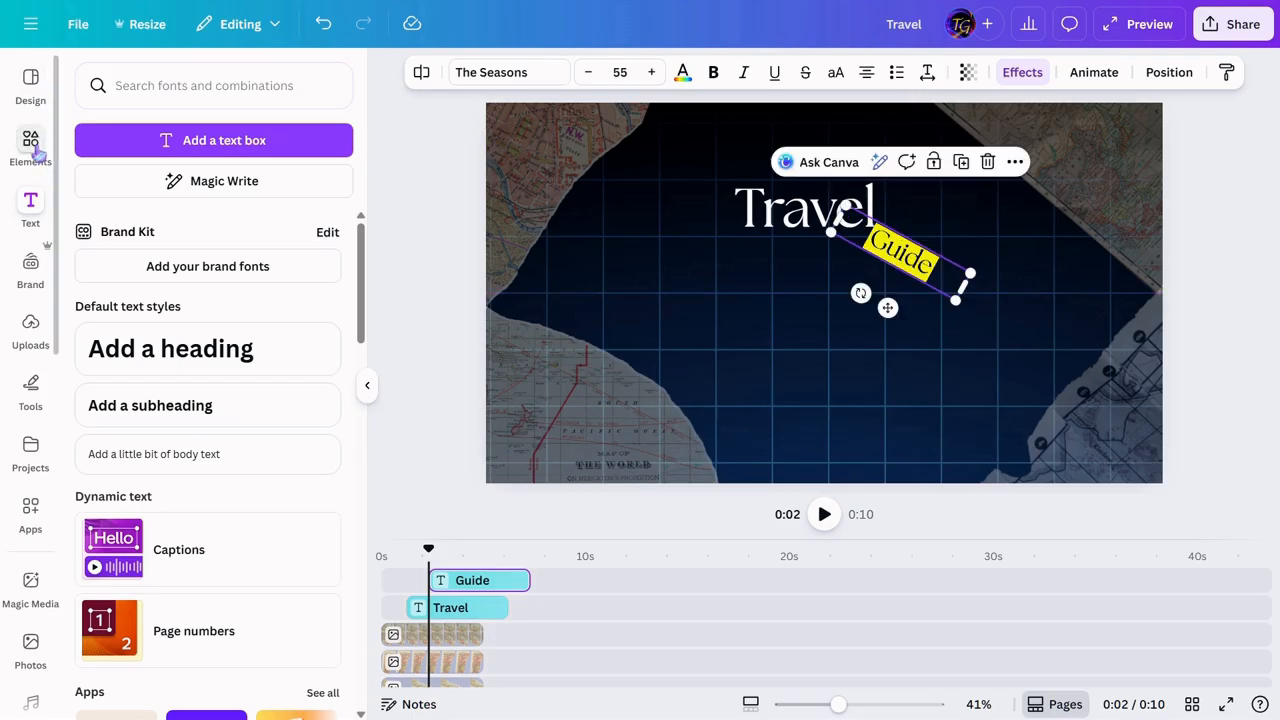
Search the elements for "line" and add the dashed line shape to the scene.
click(31, 145)
click(328, 86)
click(194, 84)
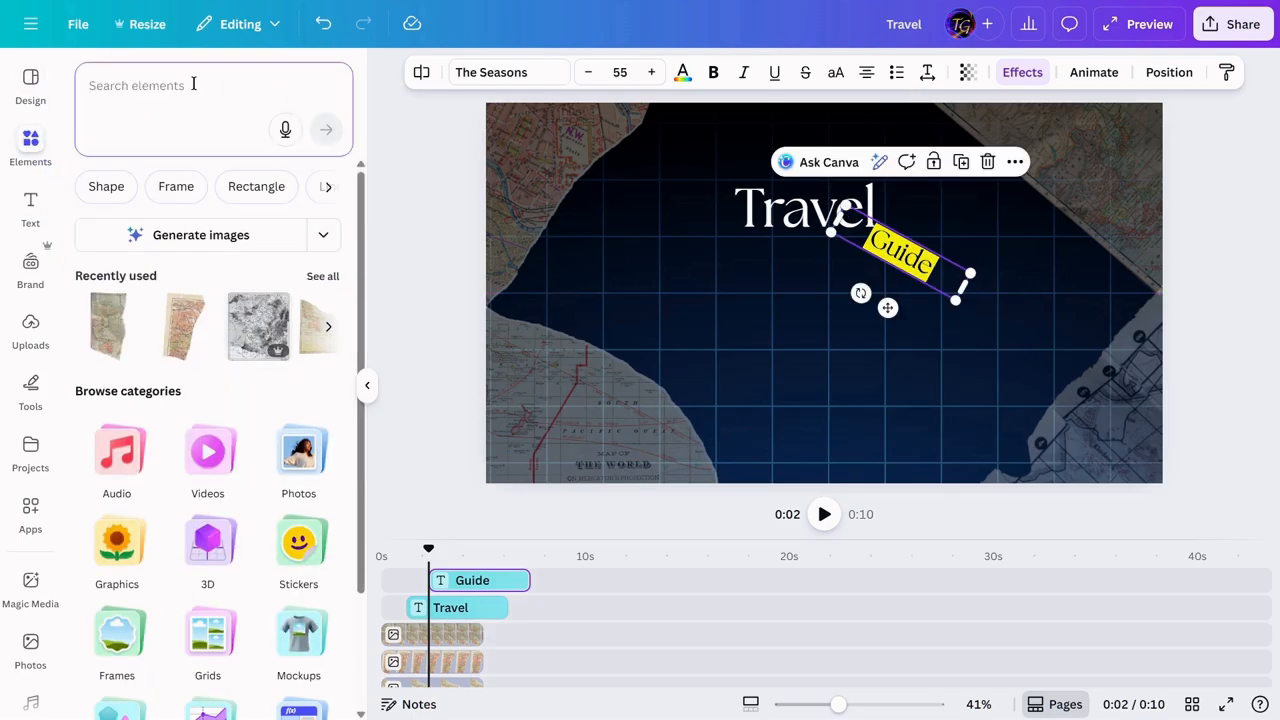
text(line)
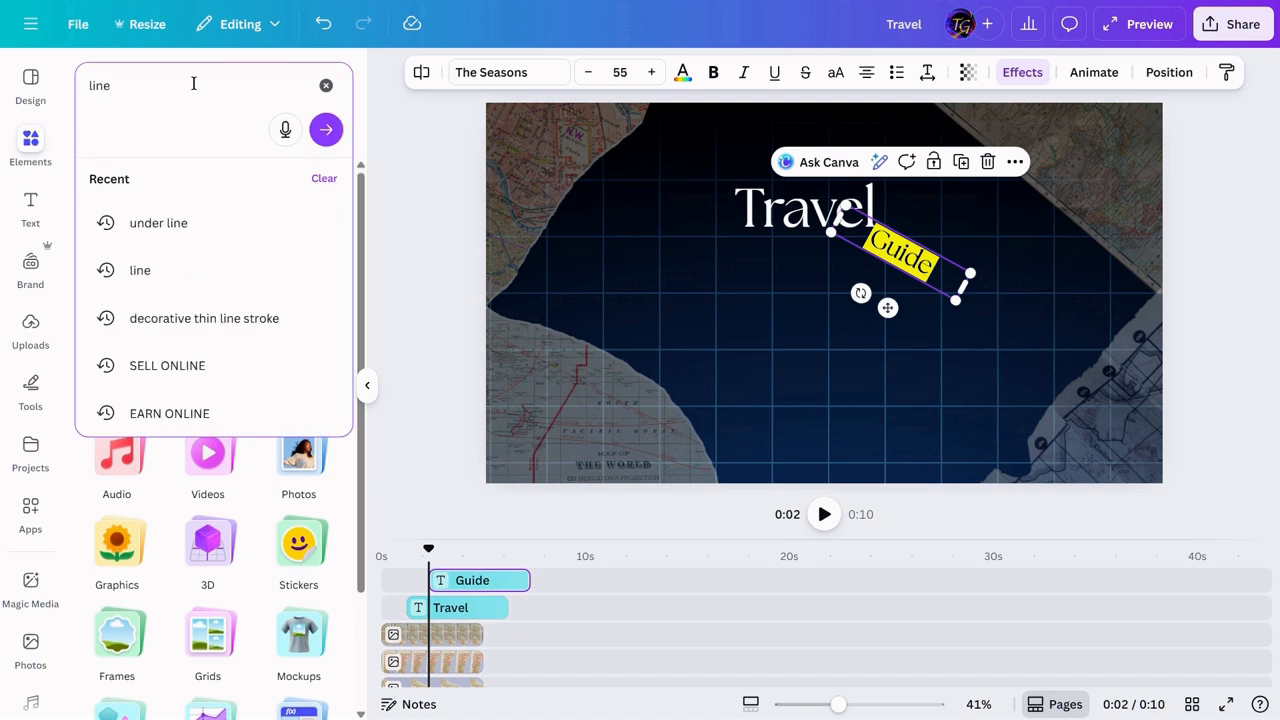
key(Return)
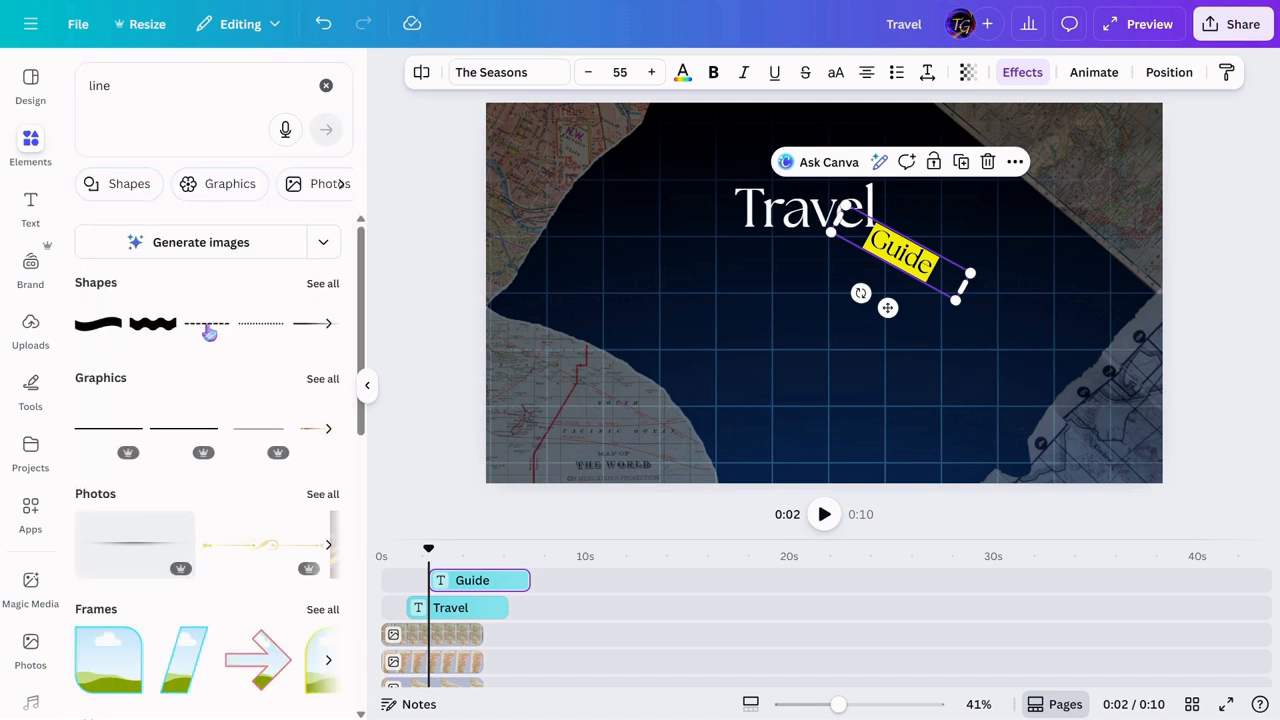
click(208, 330)
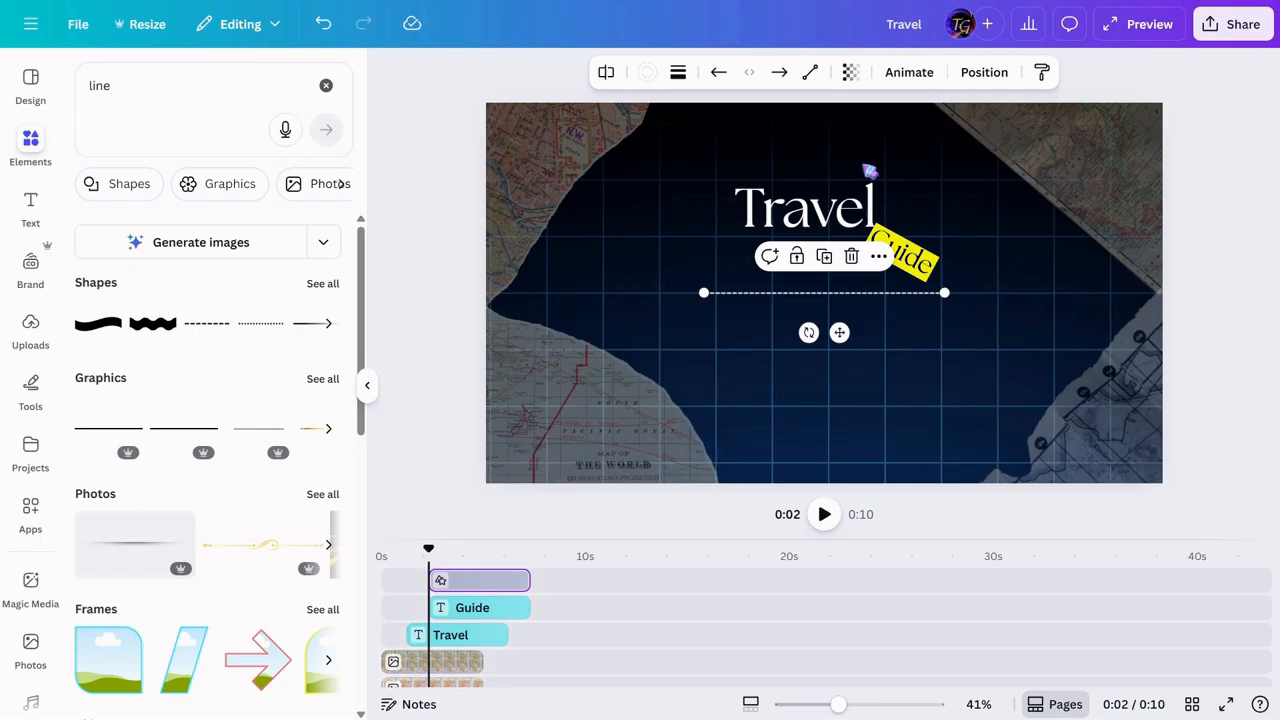
Change the dashed line to a curved one and fit its ends beneath Travel, arching up to the Guide tag.
click(810, 76)
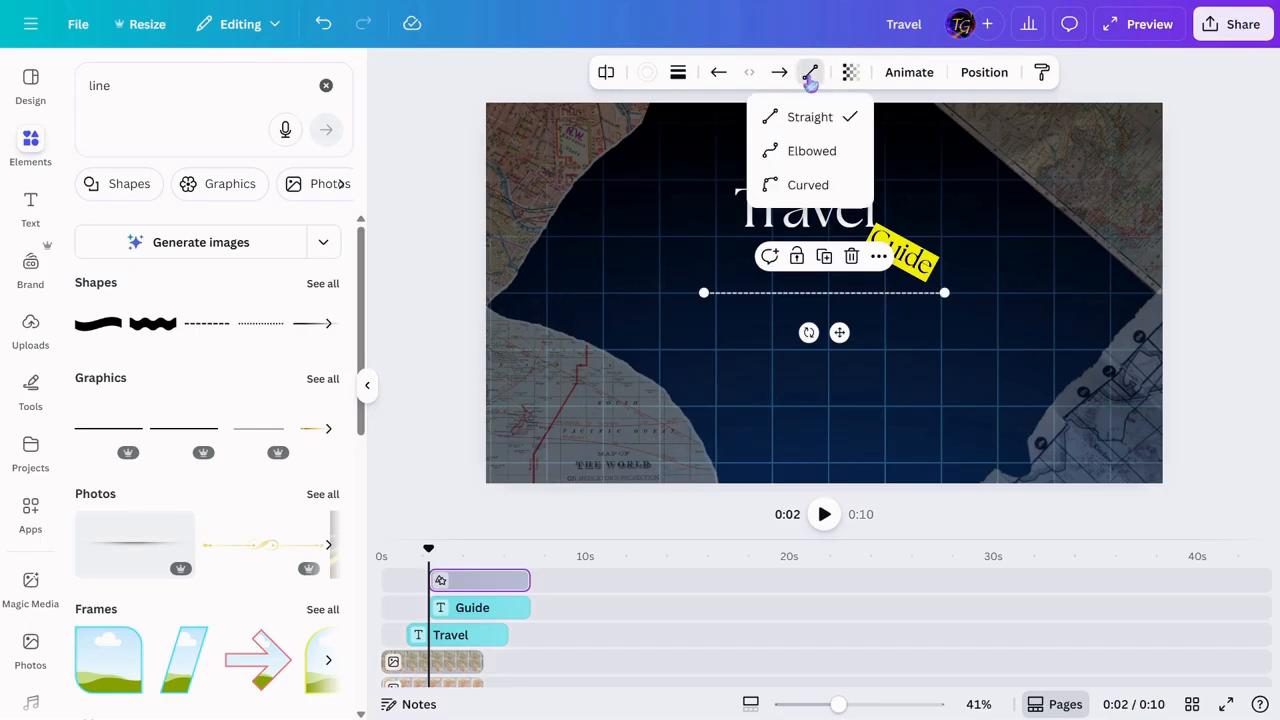
click(806, 190)
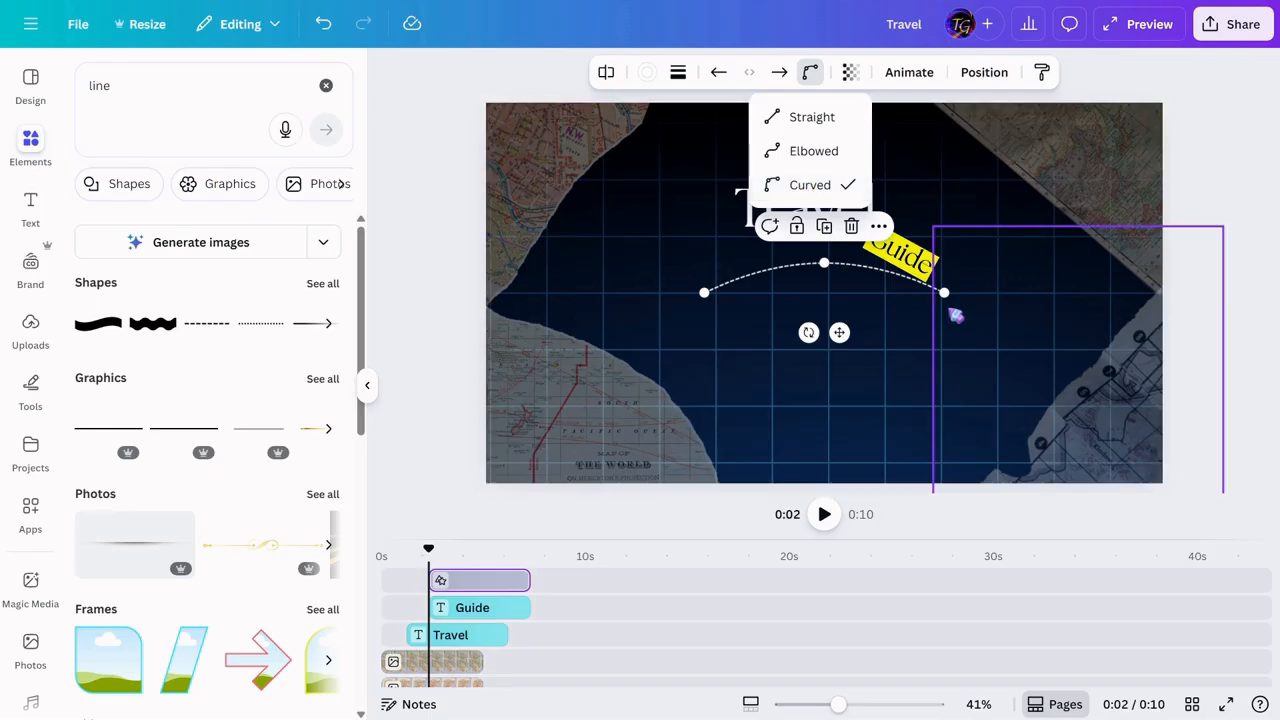
drag(944, 293, 868, 243)
drag(706, 291, 740, 285)
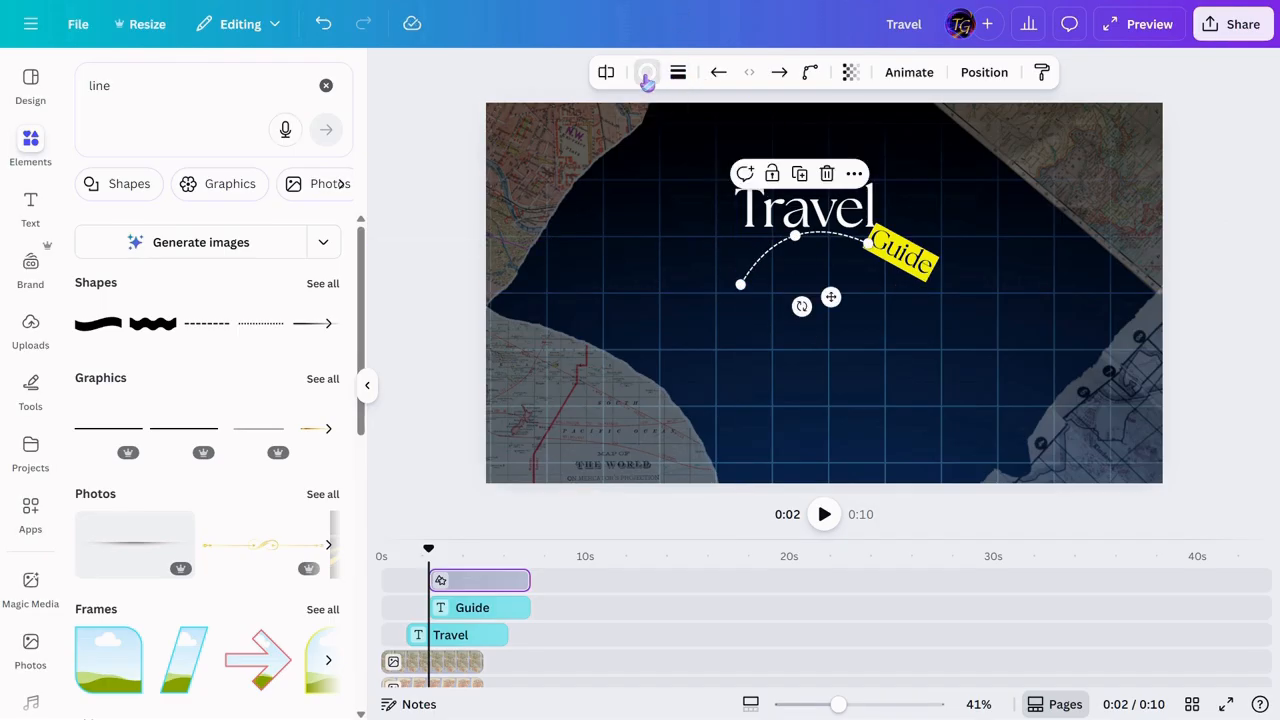
Style the curved line with red #F50505, the long-dash pattern and a stroke weight of 7.
click(646, 76)
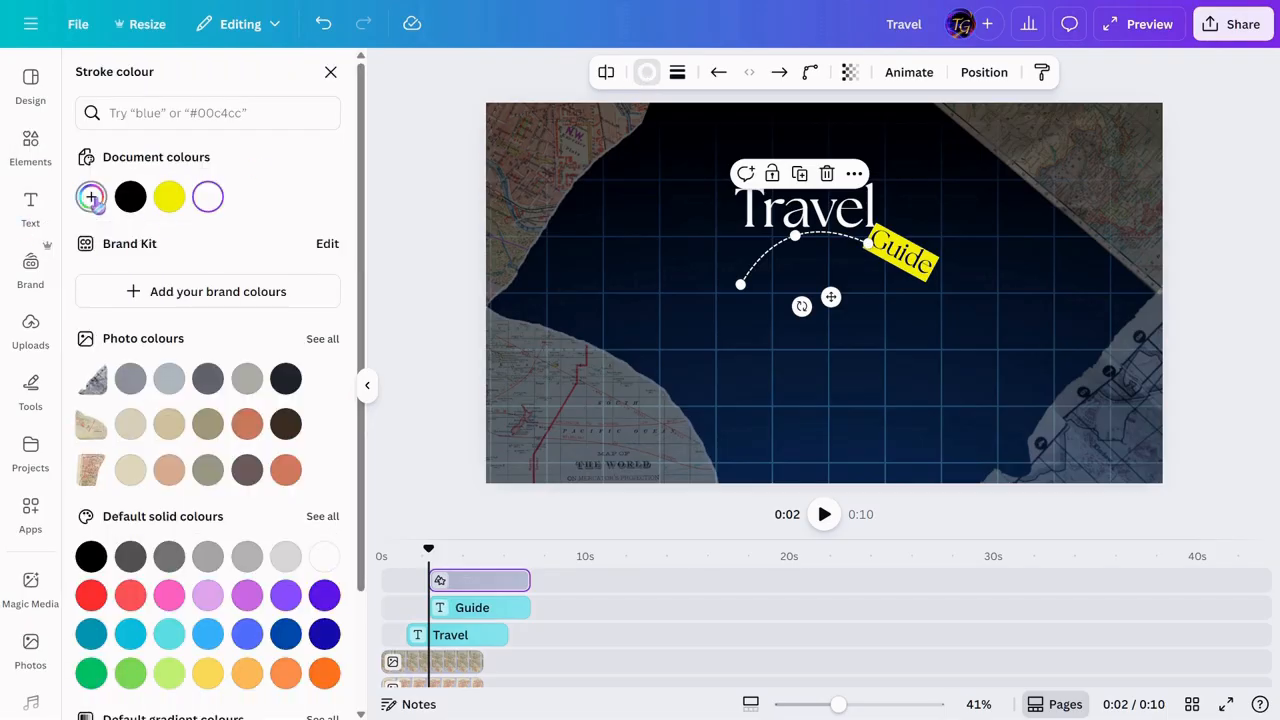
click(91, 197)
click(322, 287)
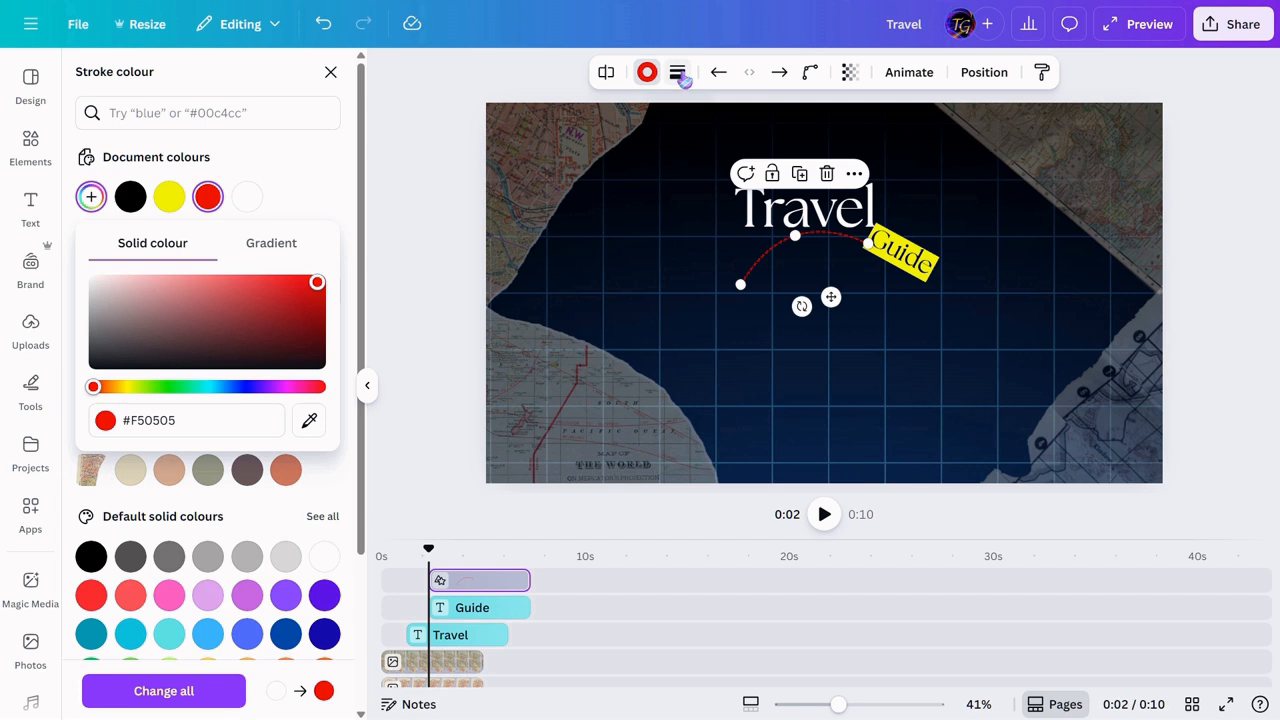
click(680, 76)
click(645, 136)
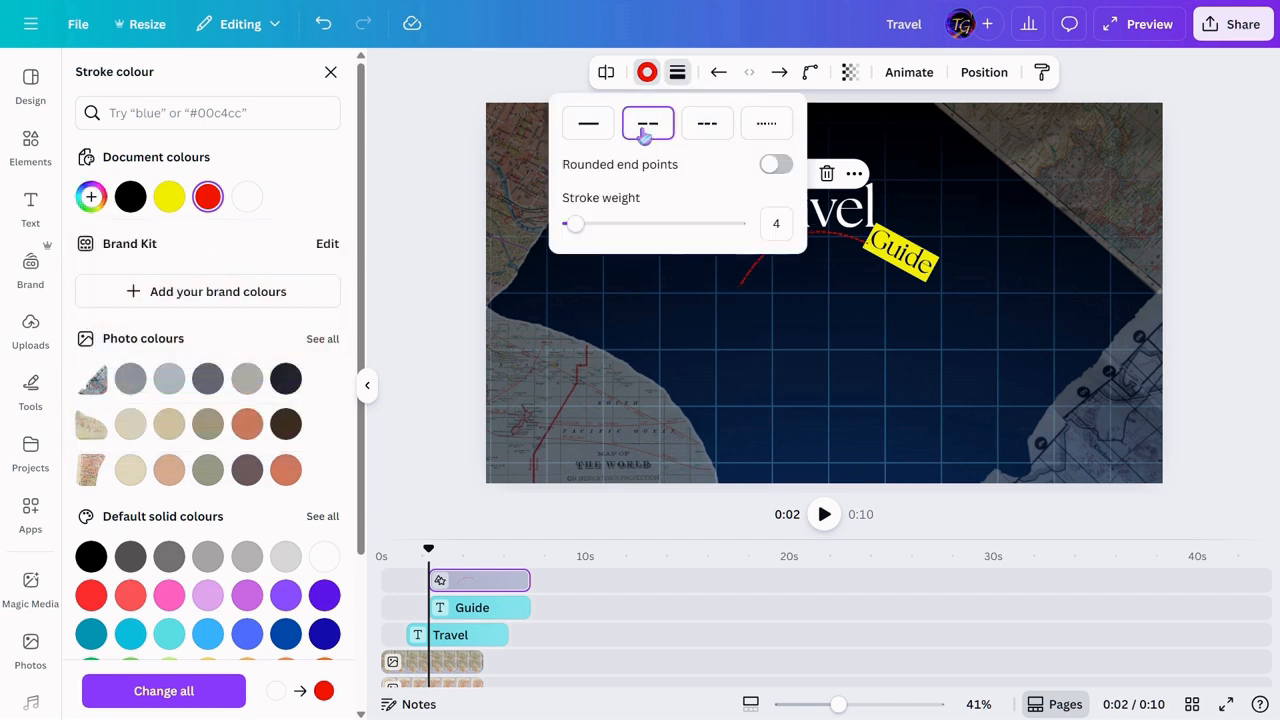
drag(577, 228, 581, 230)
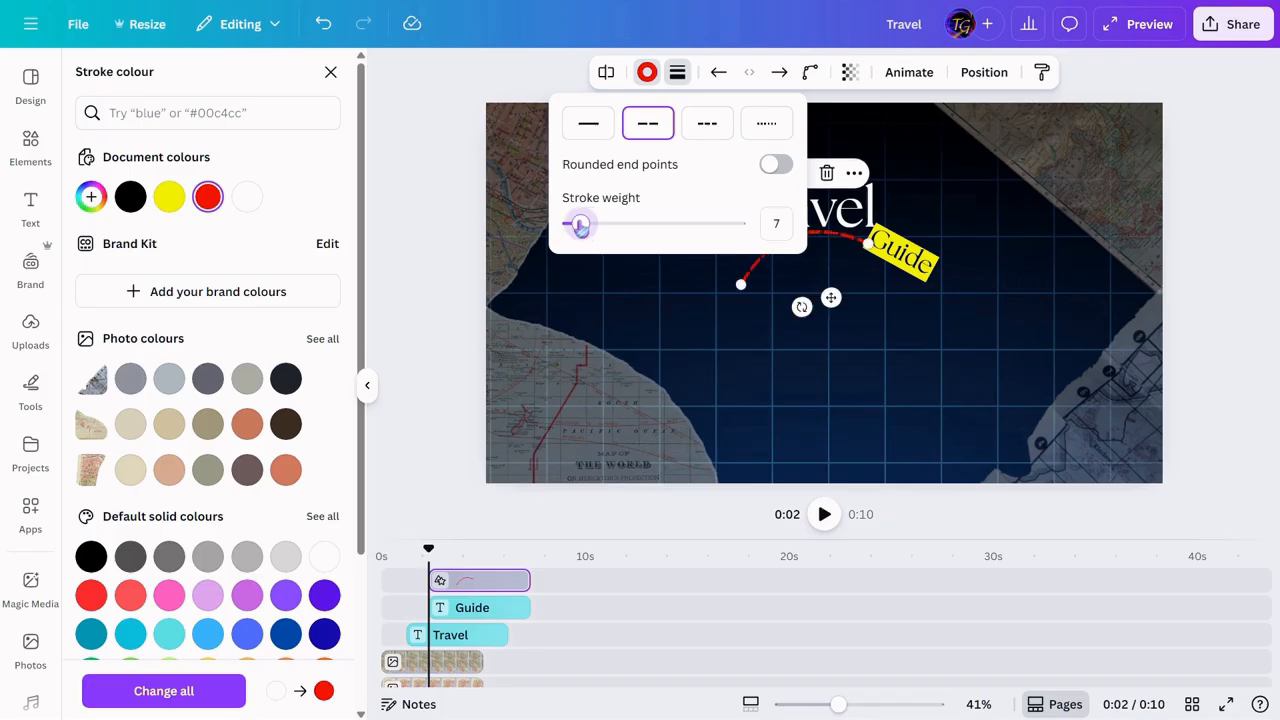
click(1208, 441)
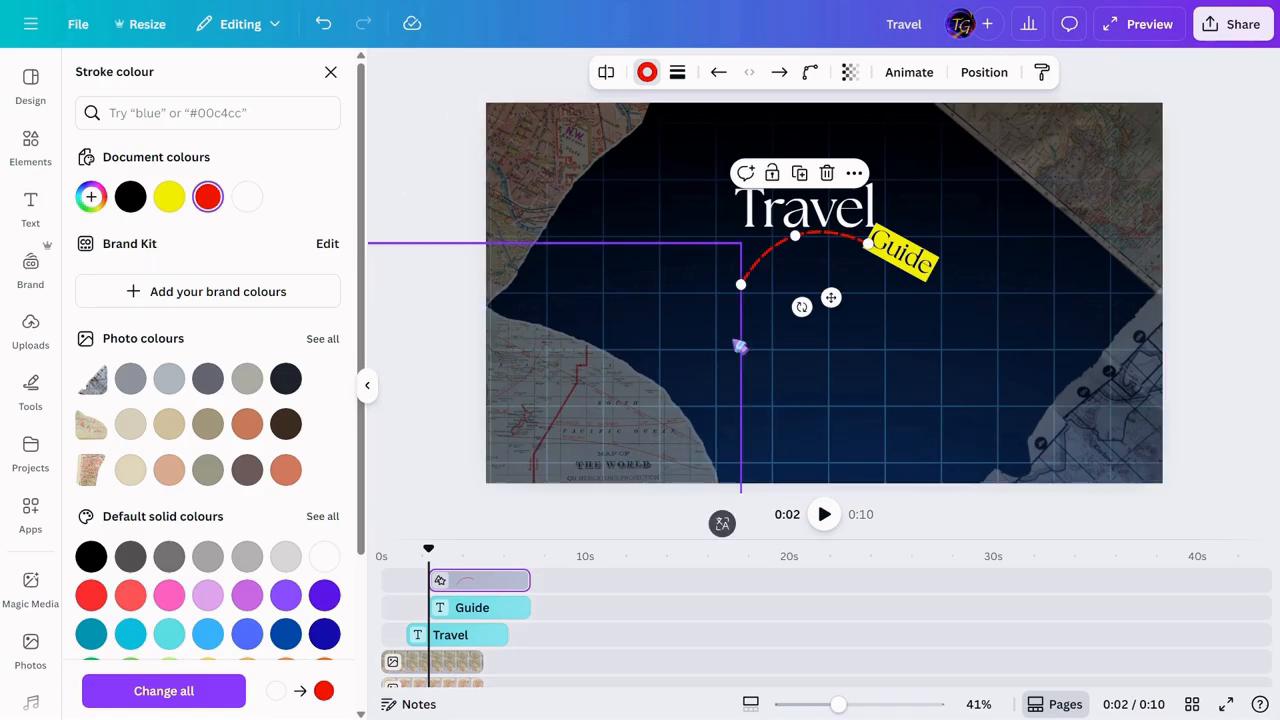
Give the red line a leftward Wipe animation on enter only, and play the scene to check it.
click(909, 84)
click(208, 500)
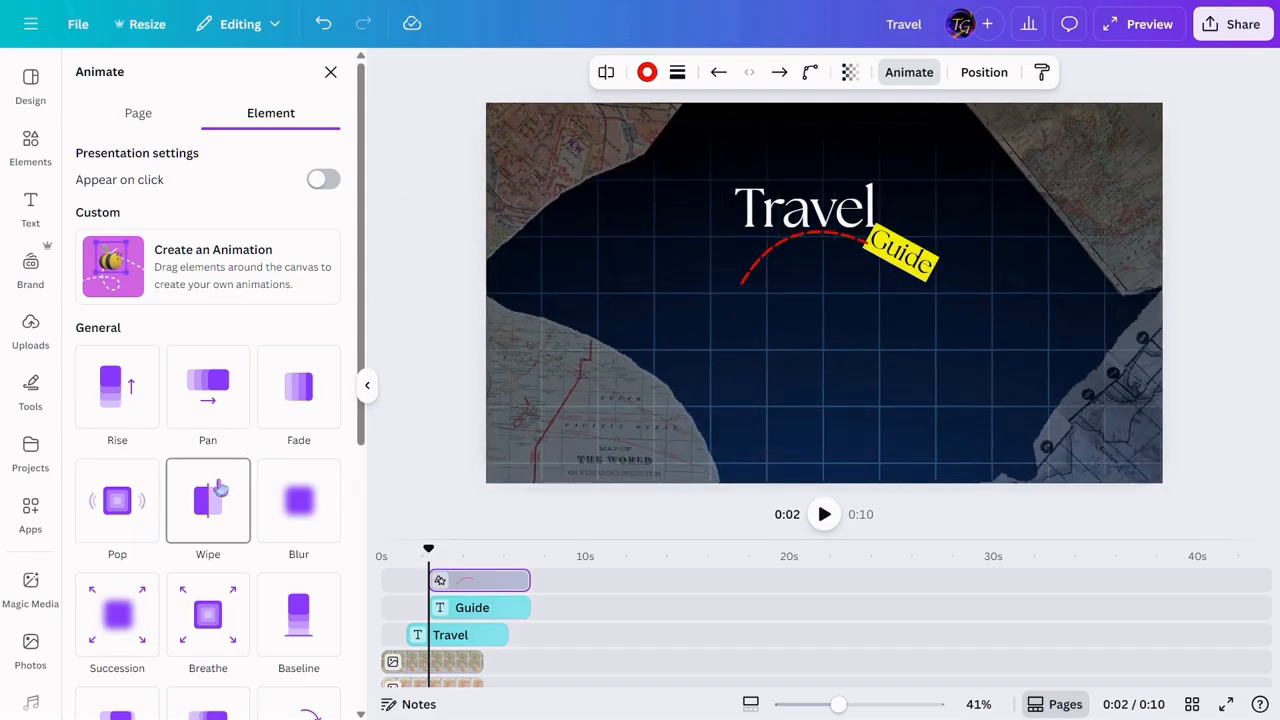
click(205, 512)
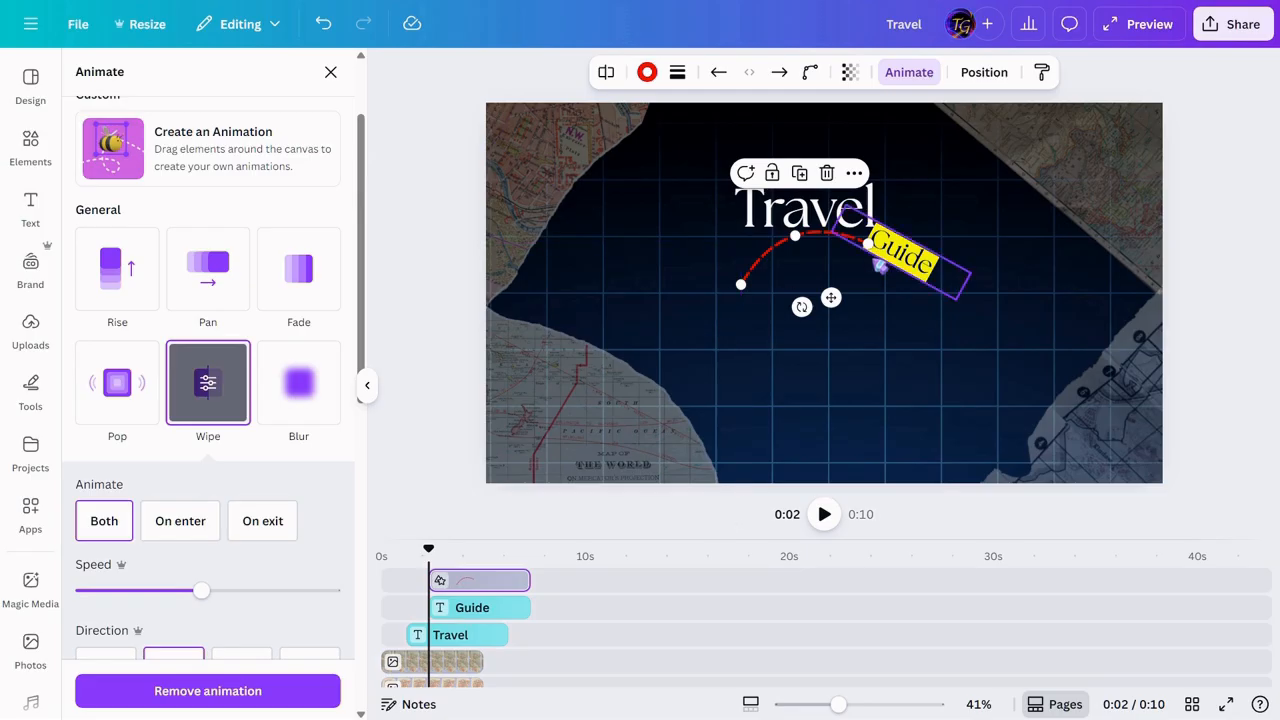
click(185, 531)
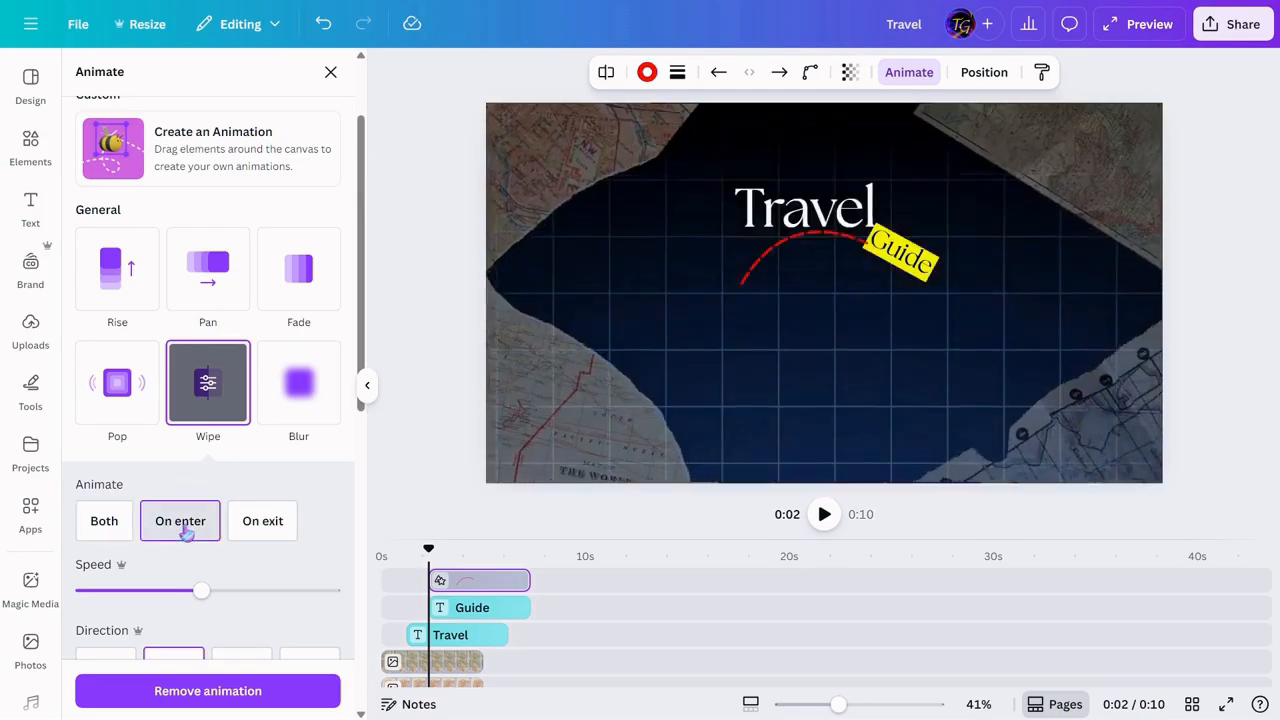
scroll(183, 628, down, 1)
click(106, 533)
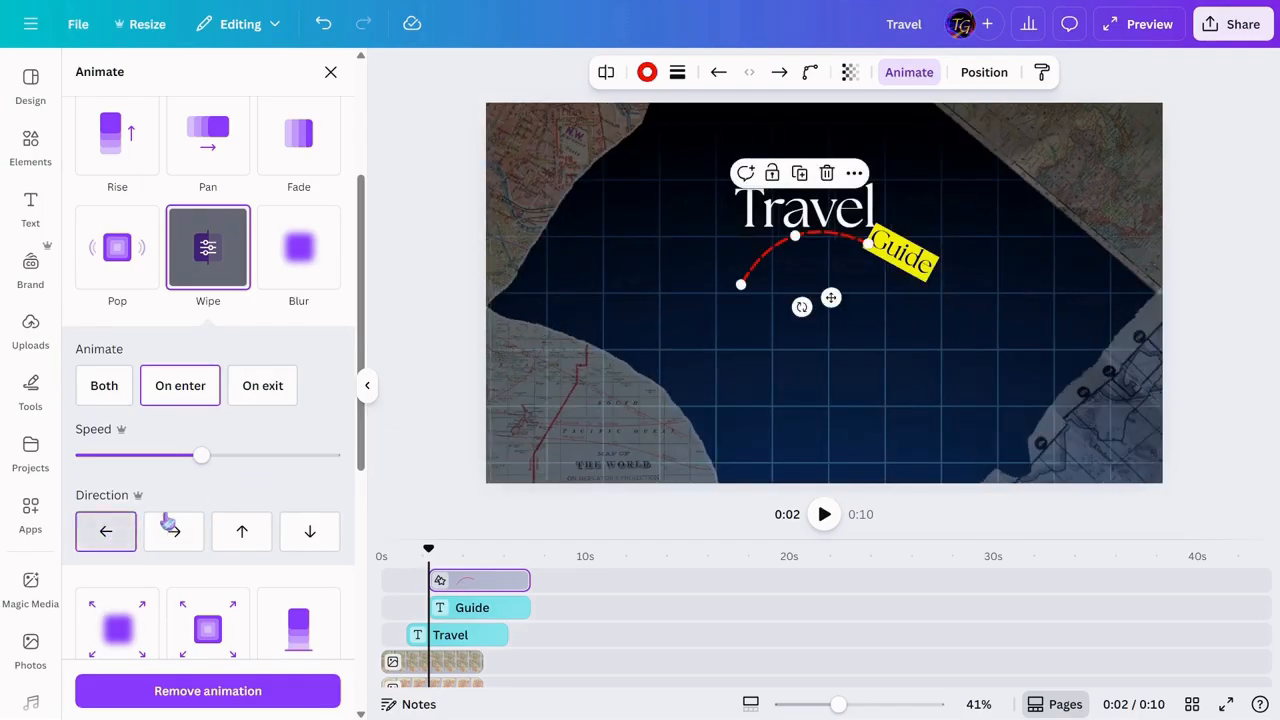
click(825, 520)
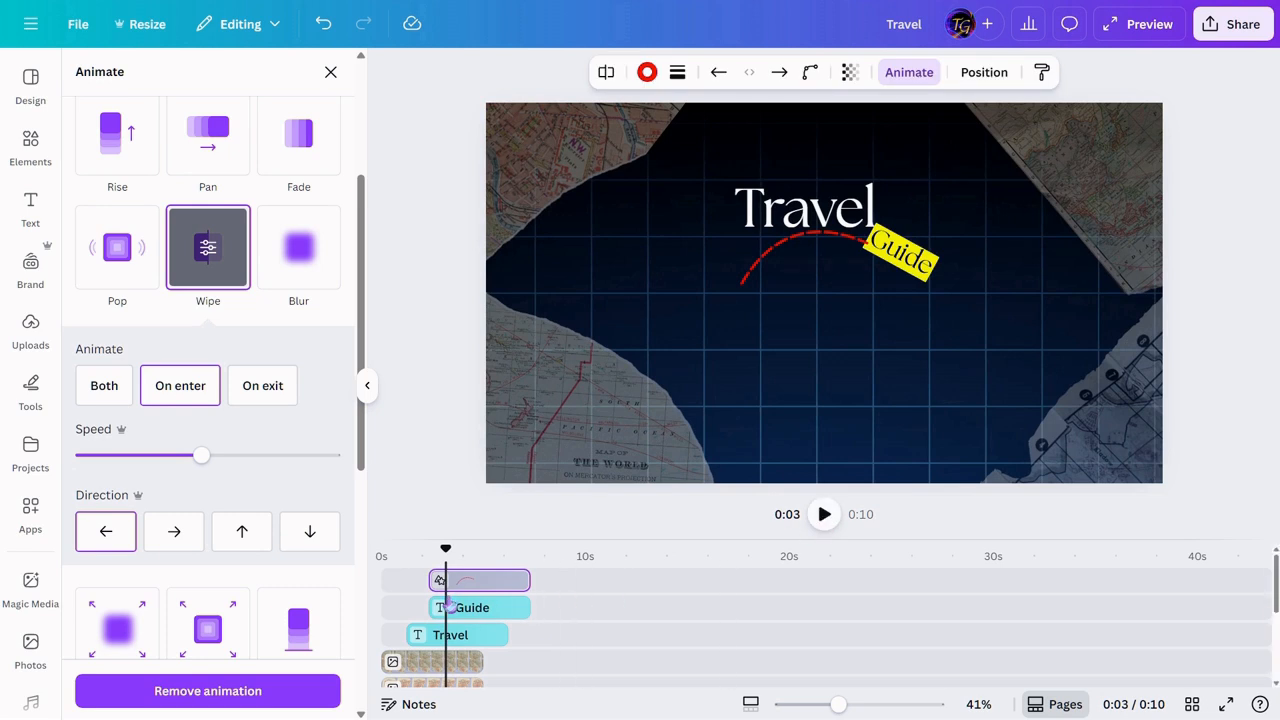
drag(445, 548, 423, 548)
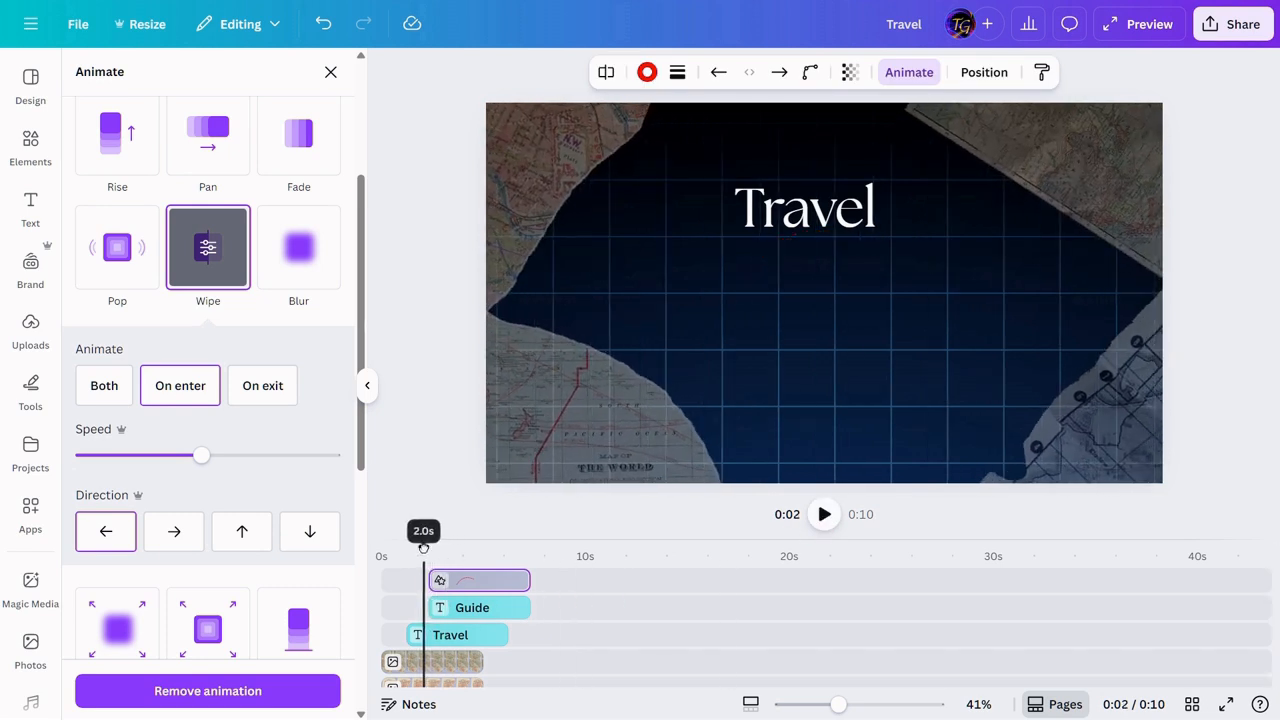
Try Scrapbook on the Guide heading, but settle on the upward Baseline animation limited to on enter.
click(472, 612)
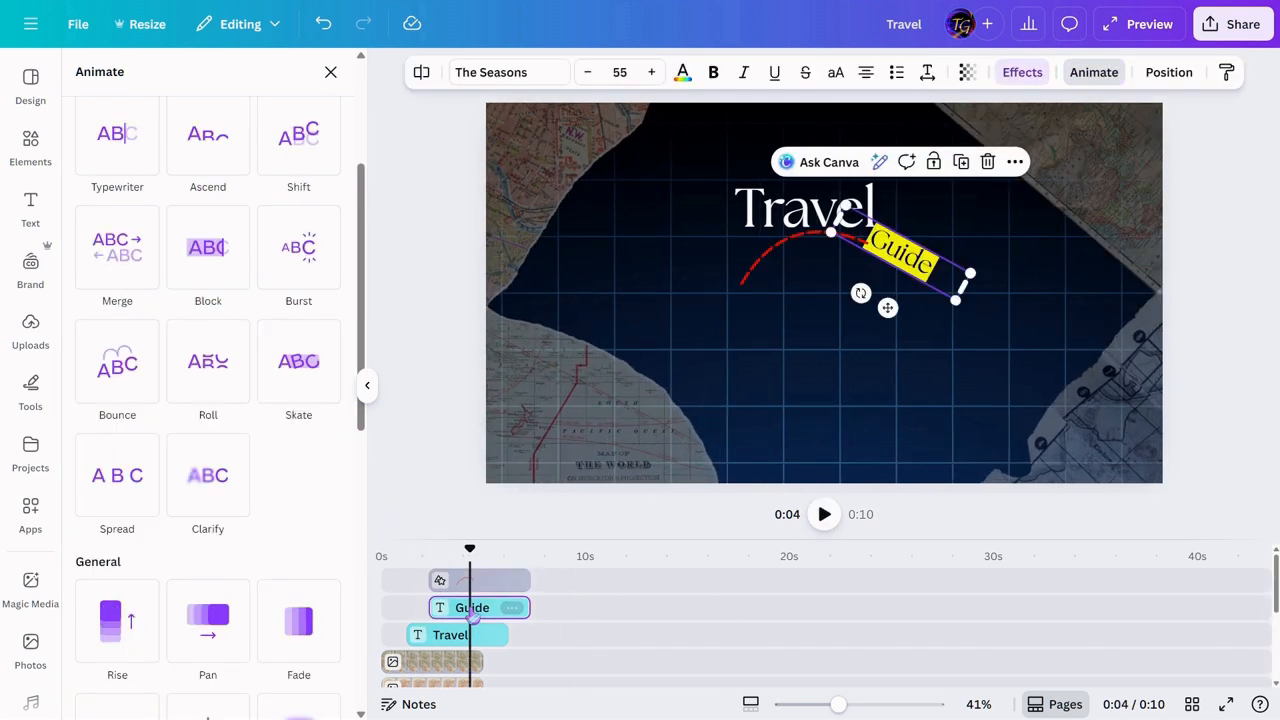
click(1103, 72)
click(1104, 72)
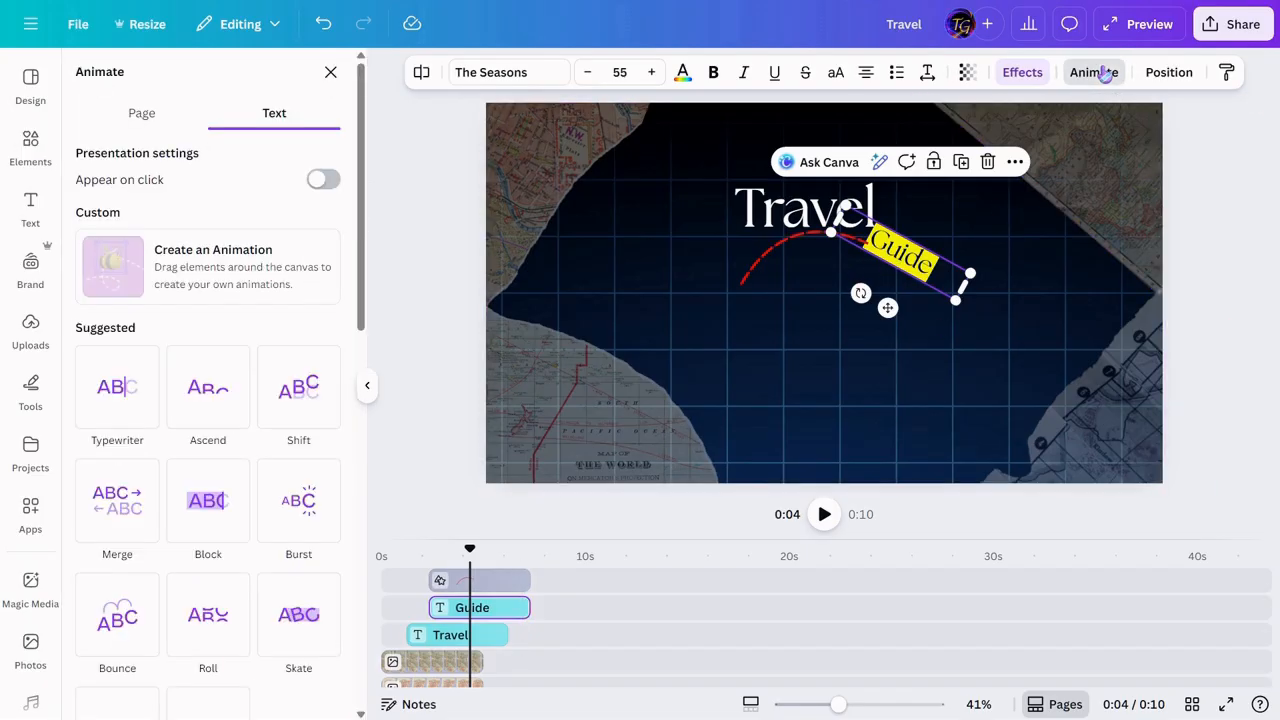
scroll(160, 617, down, 5)
click(205, 612)
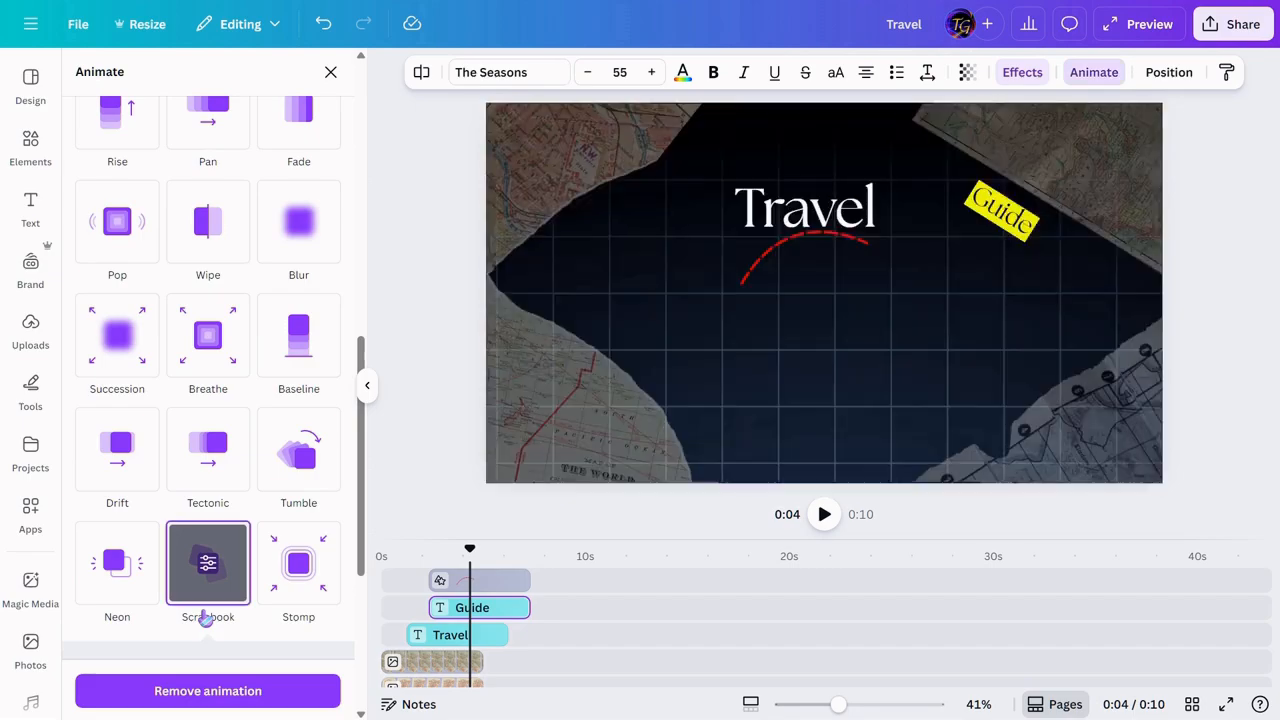
click(303, 340)
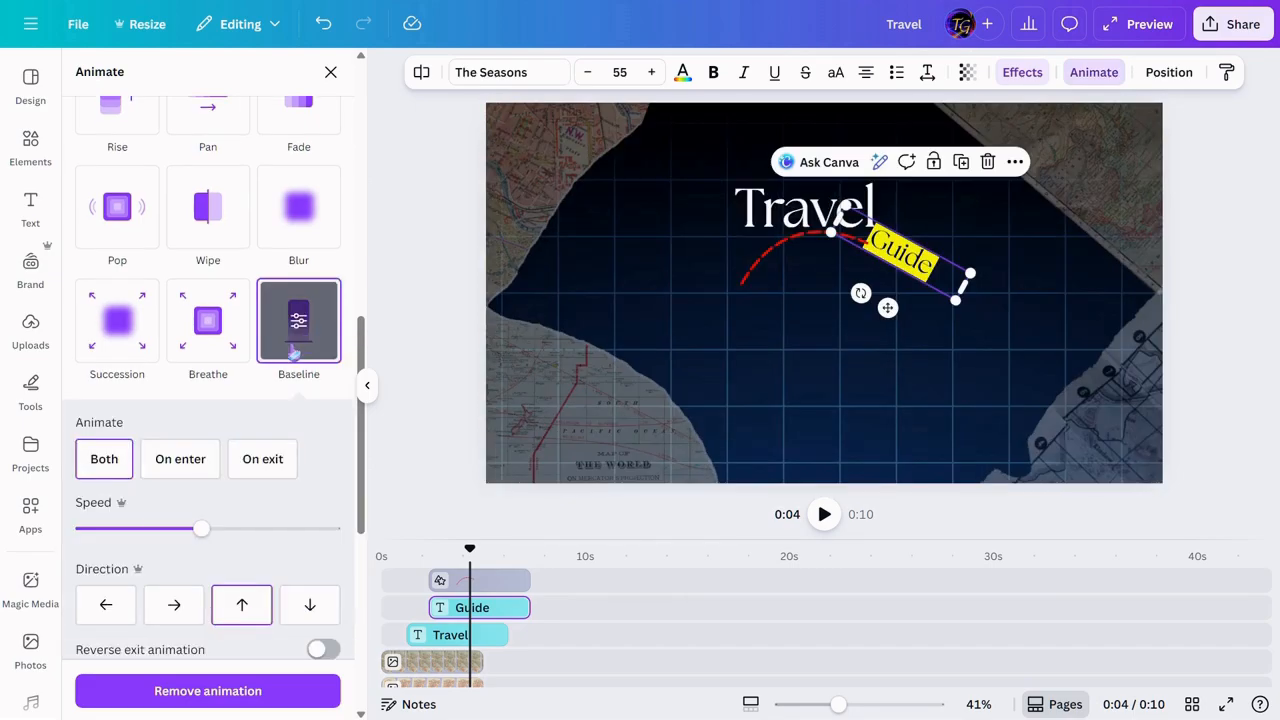
click(178, 465)
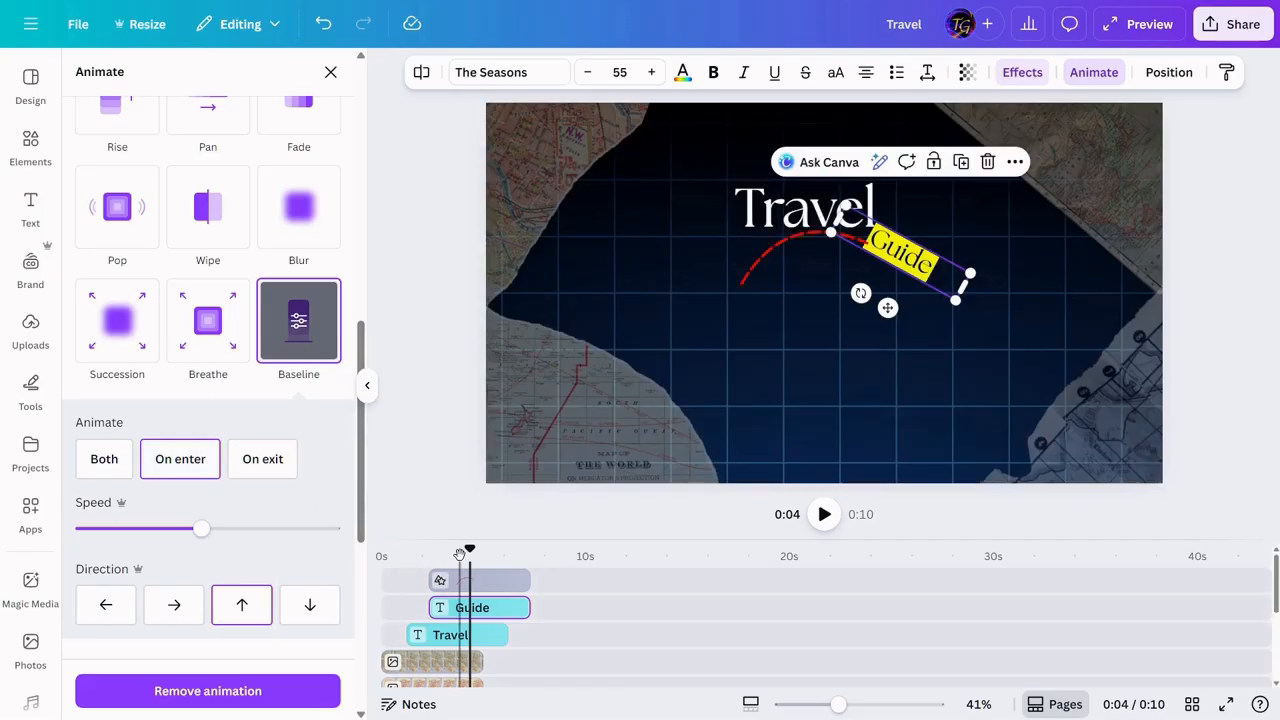
Trim the red line's start on the timeline so it enters about one second after the Guide heading.
drag(470, 552, 394, 552)
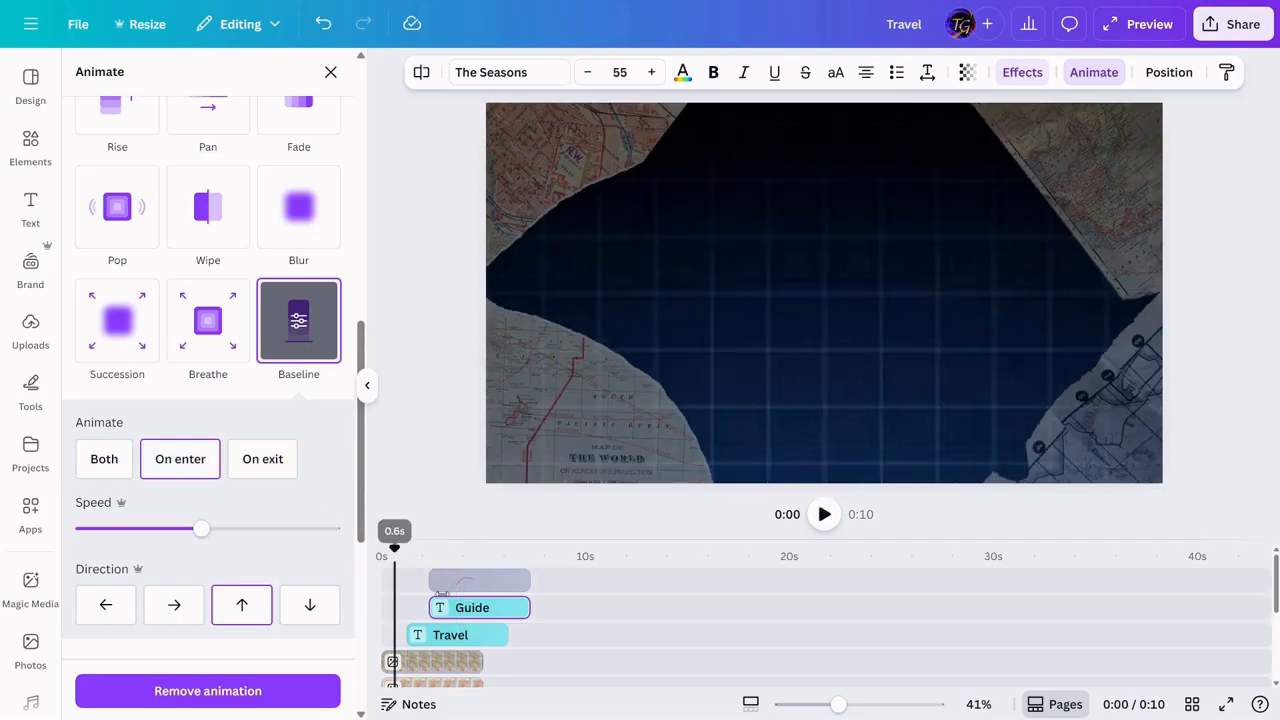
drag(441, 581, 450, 581)
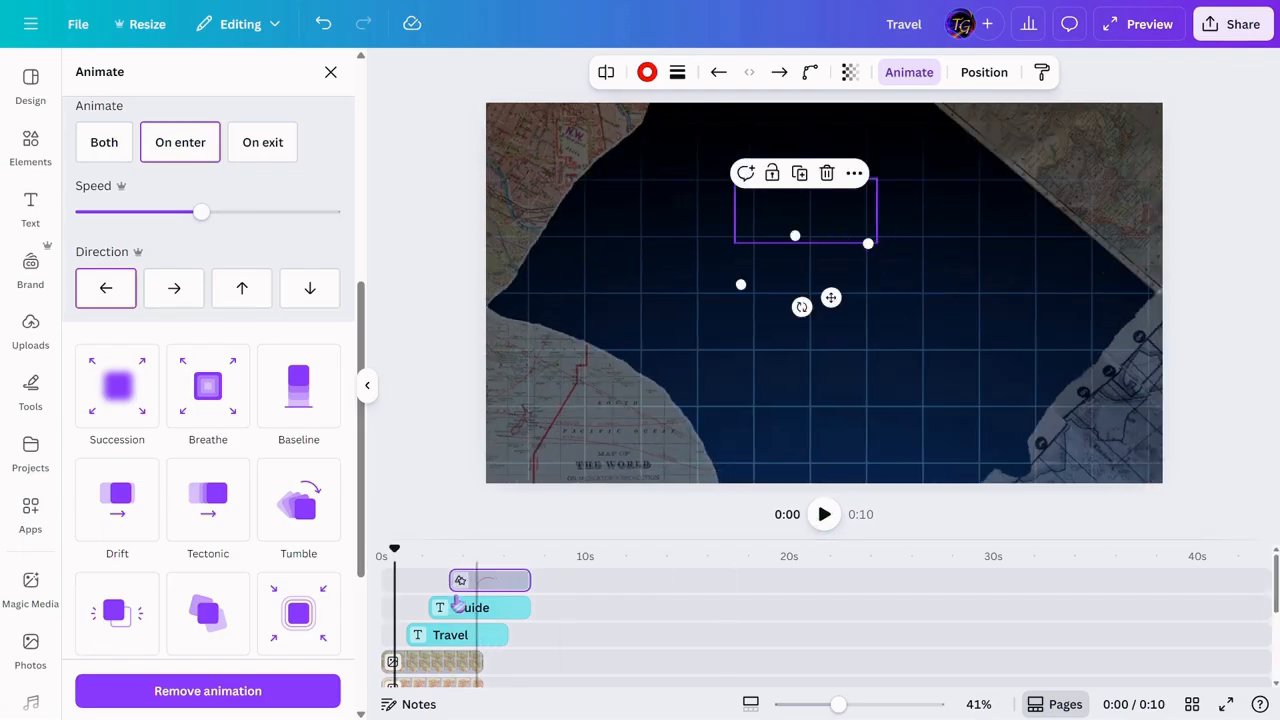
scroll(422, 650, down, 2)
scroll(422, 650, up, 2)
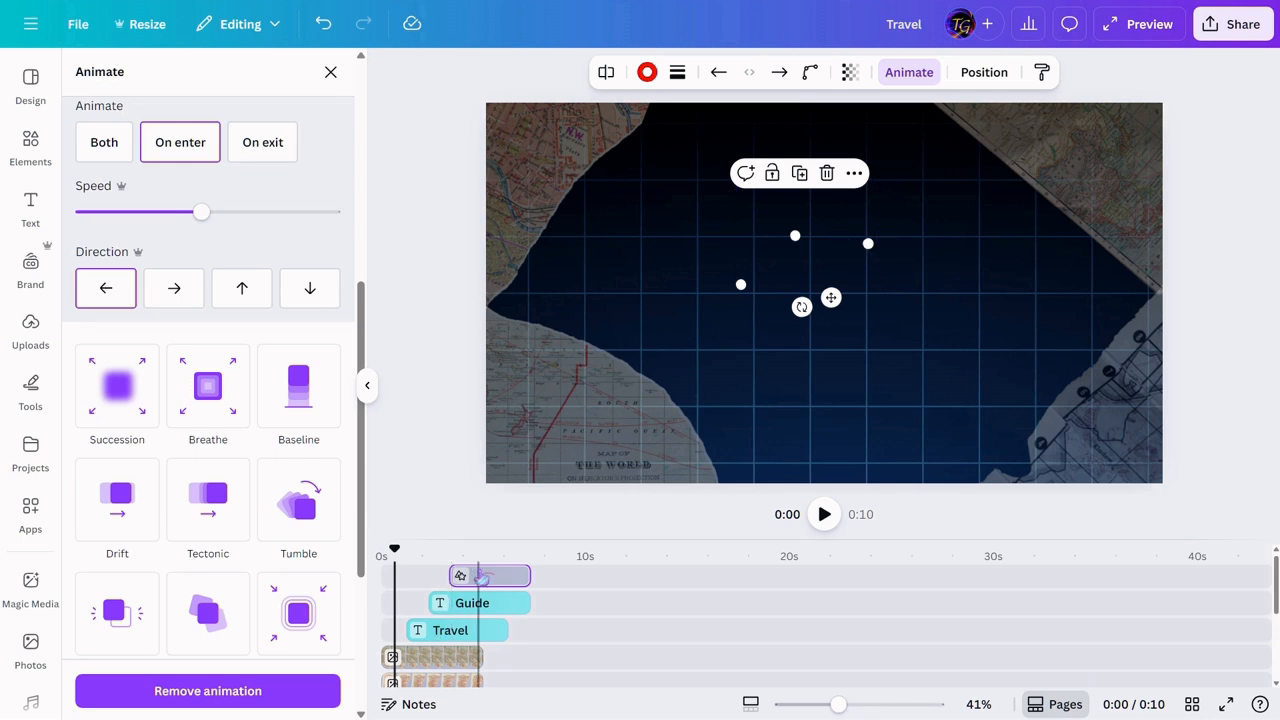
Play the scene to check its timing, and trim the red line's clip to run from about 2.9 s to 5 s.
click(825, 515)
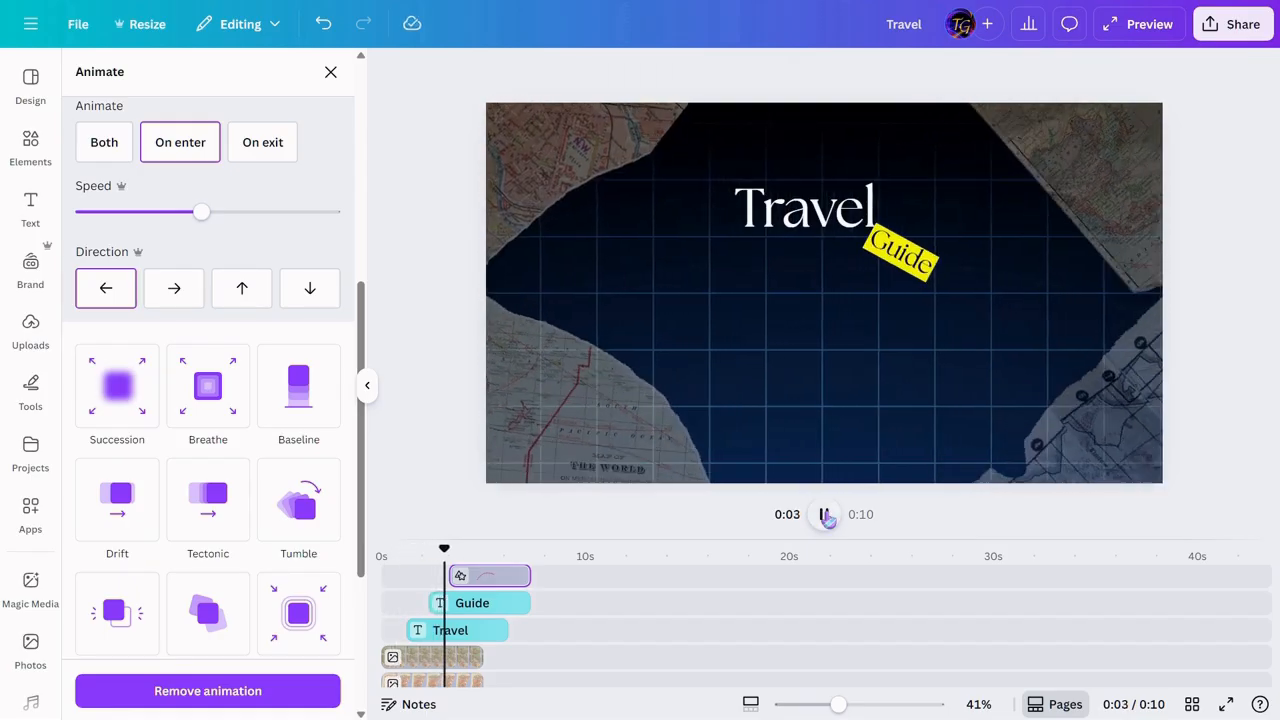
click(825, 515)
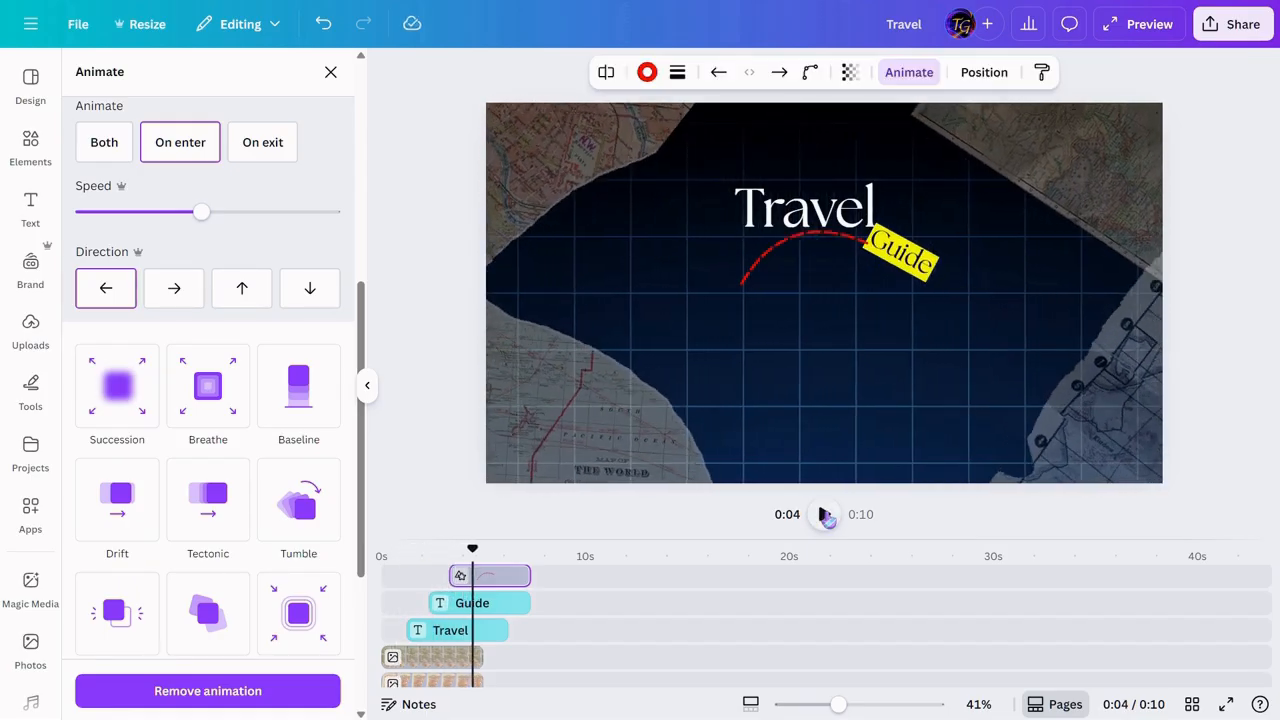
click(750, 704)
drag(798, 706, 840, 706)
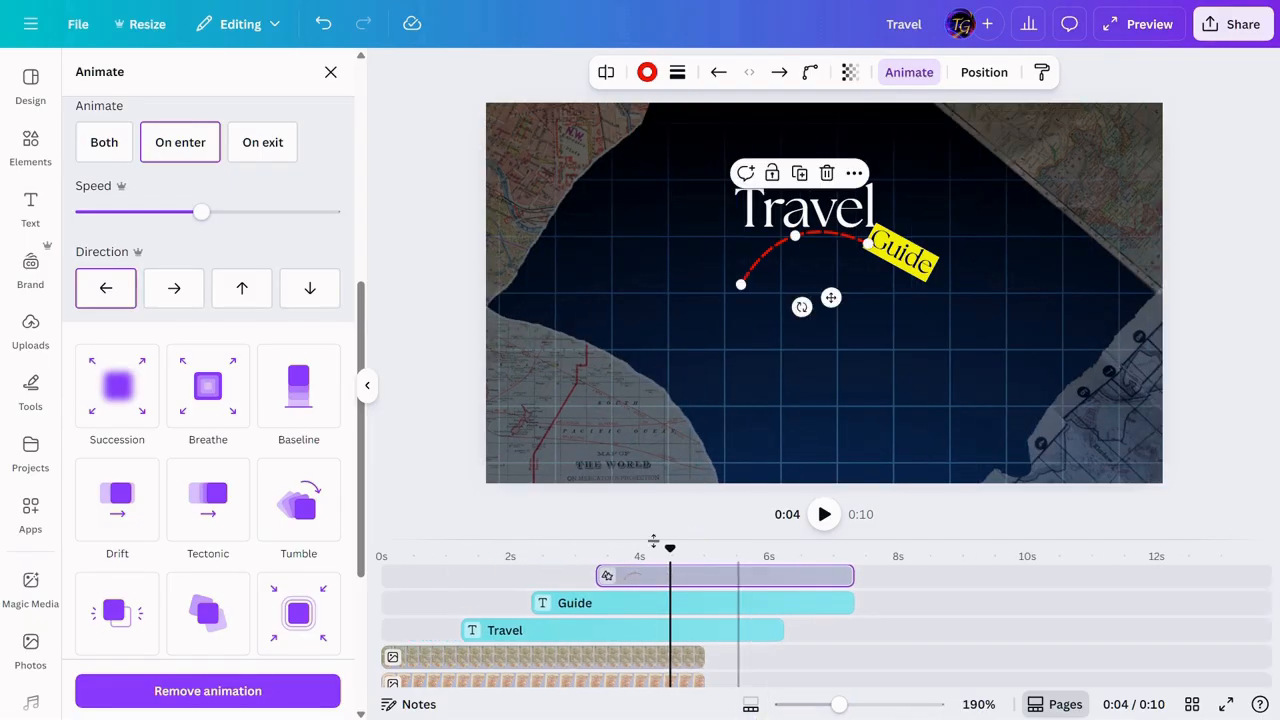
drag(601, 575, 575, 572)
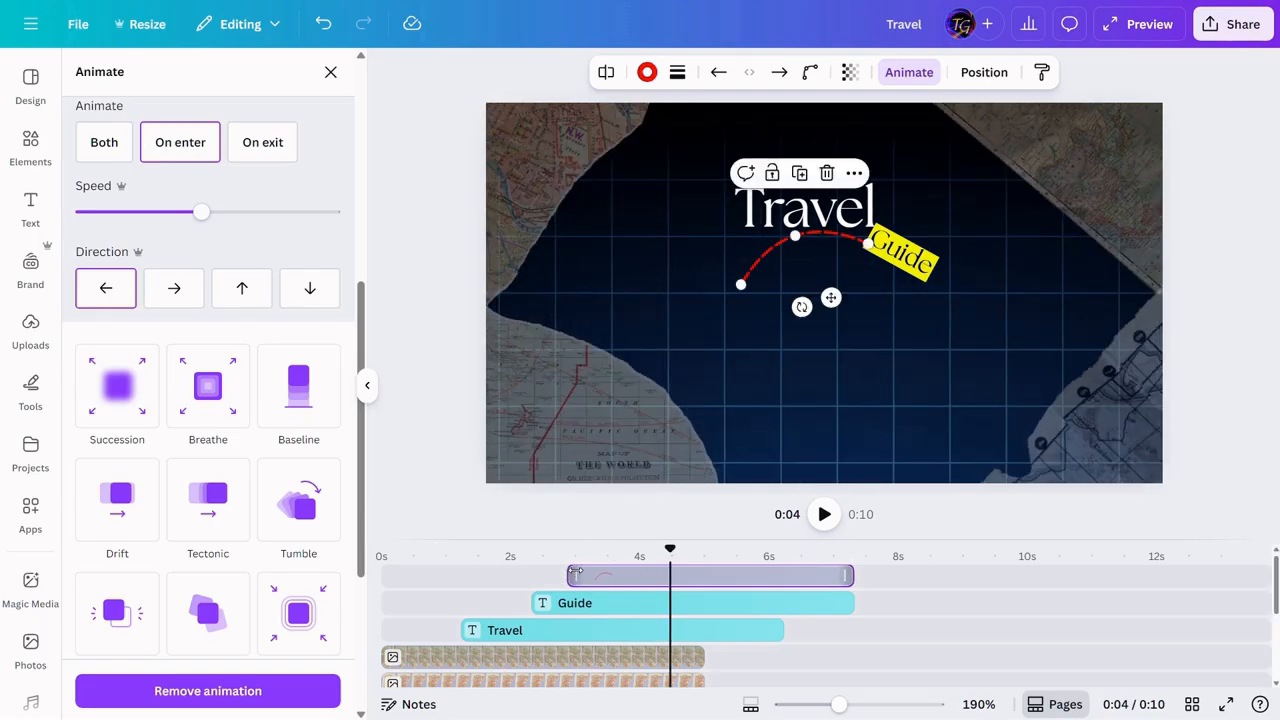
scroll(745, 665, down, 2)
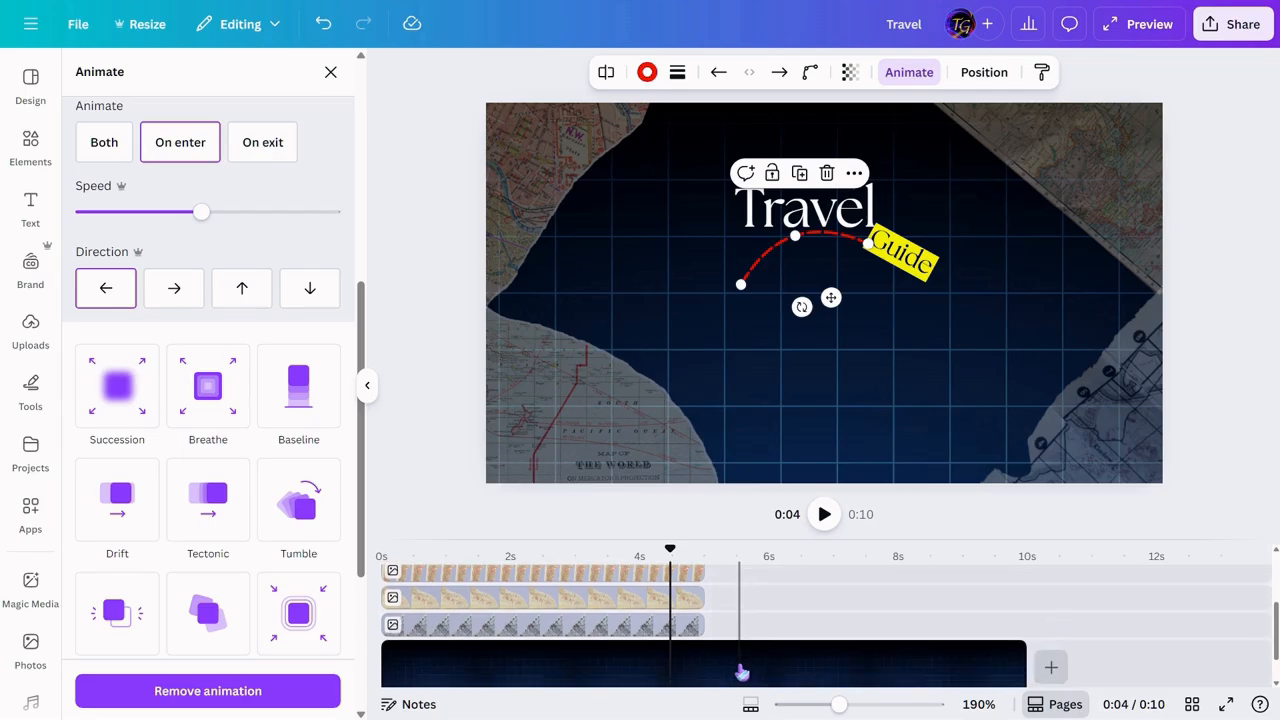
scroll(698, 661, up, 2)
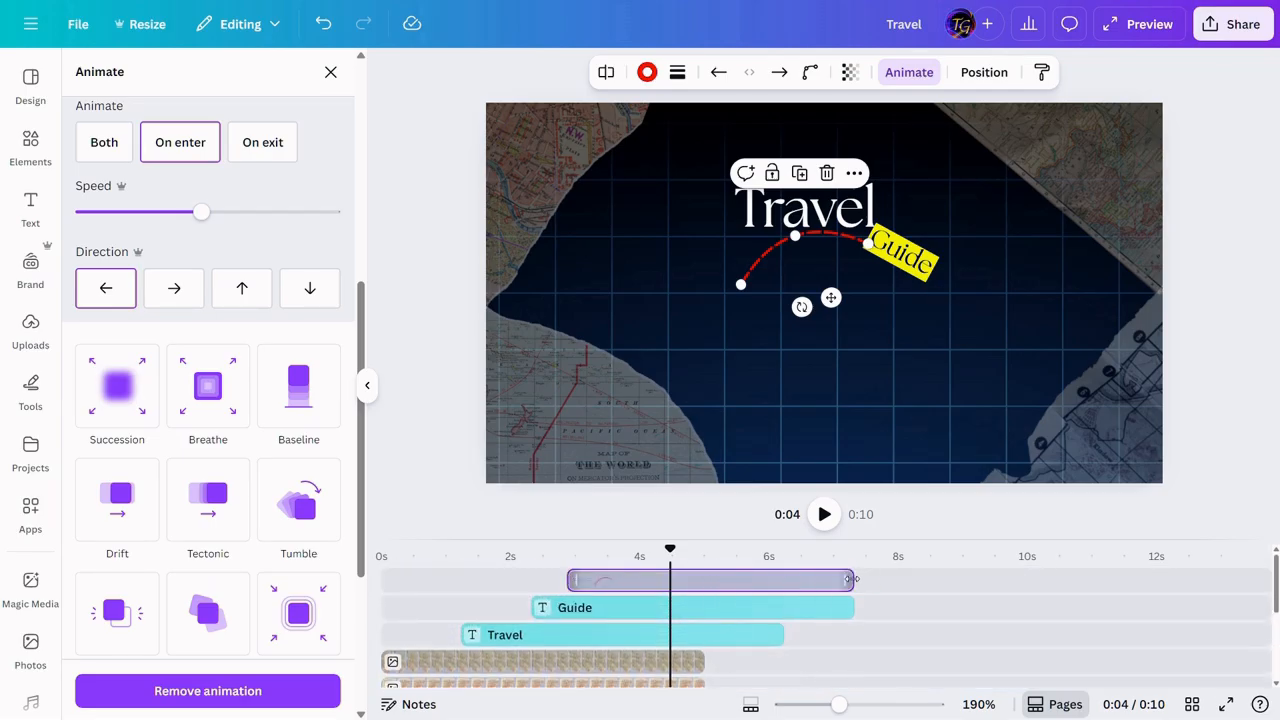
drag(849, 580, 693, 580)
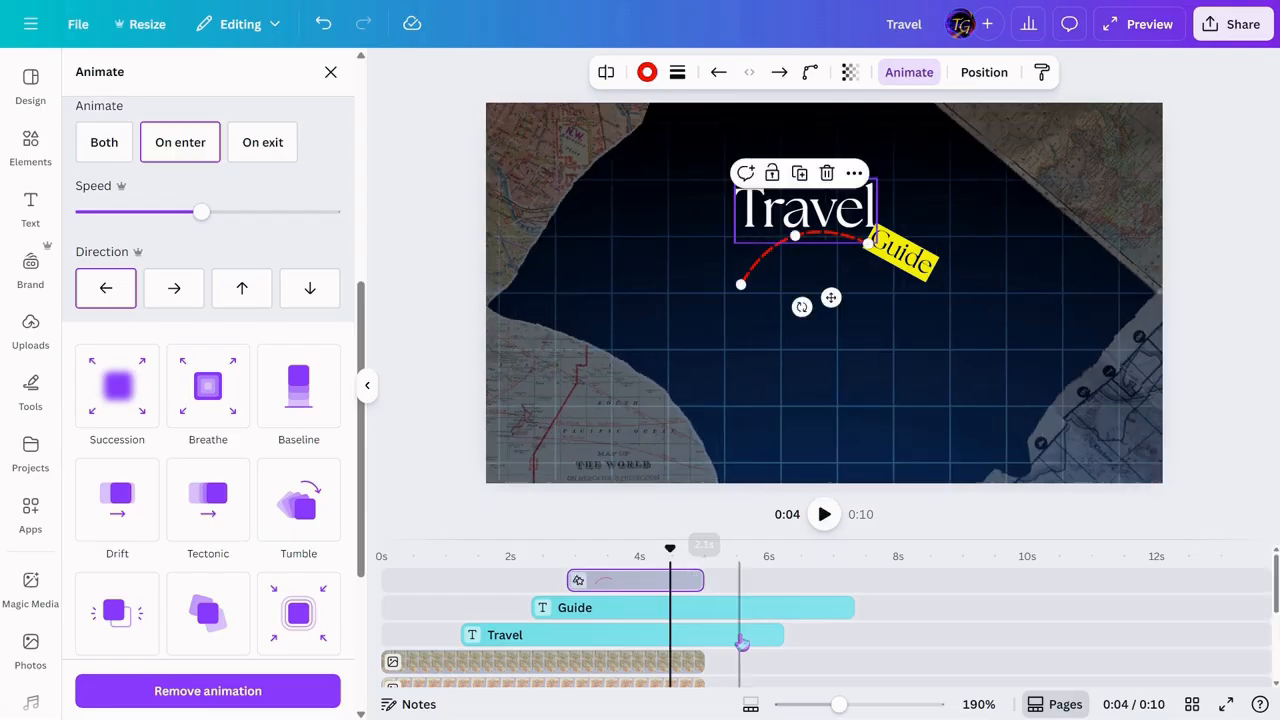
Shorten the blue grid background clip to 3.6 s and retime the map, Travel, Guide and red line clips to end with it.
scroll(722, 676, down, 3)
scroll(722, 676, down, 1)
click(701, 630)
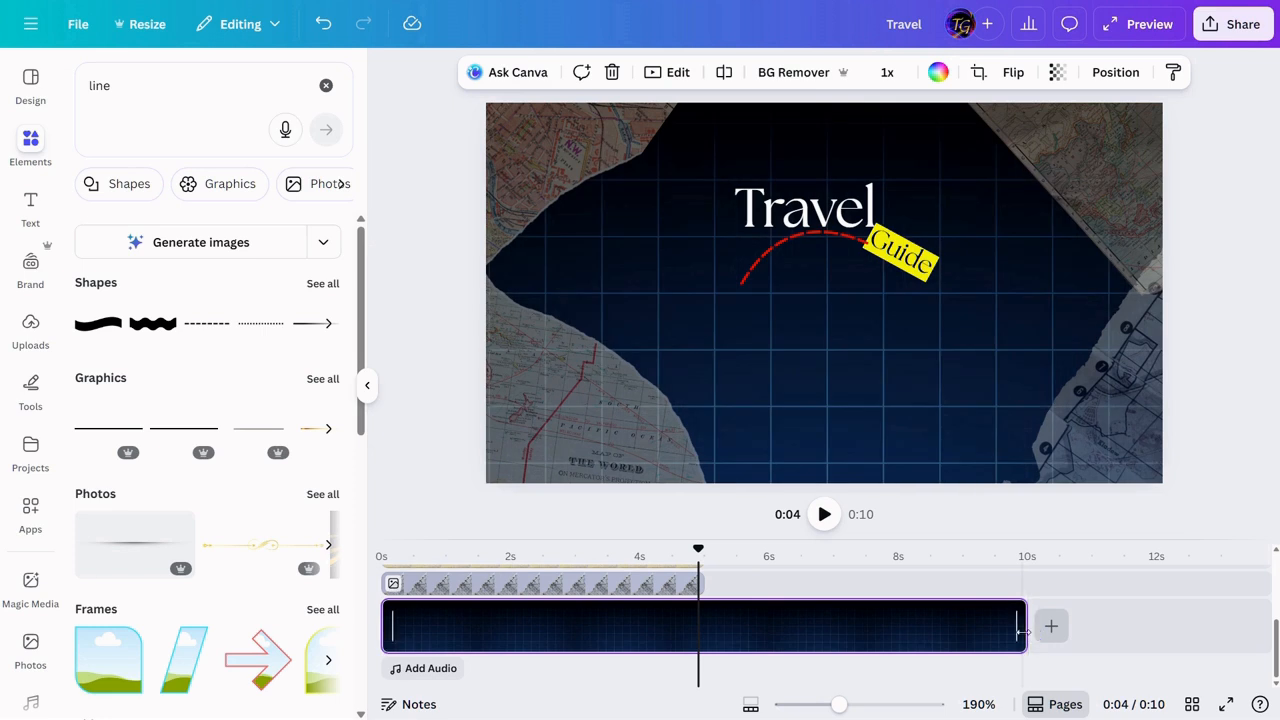
drag(894, 633, 616, 630)
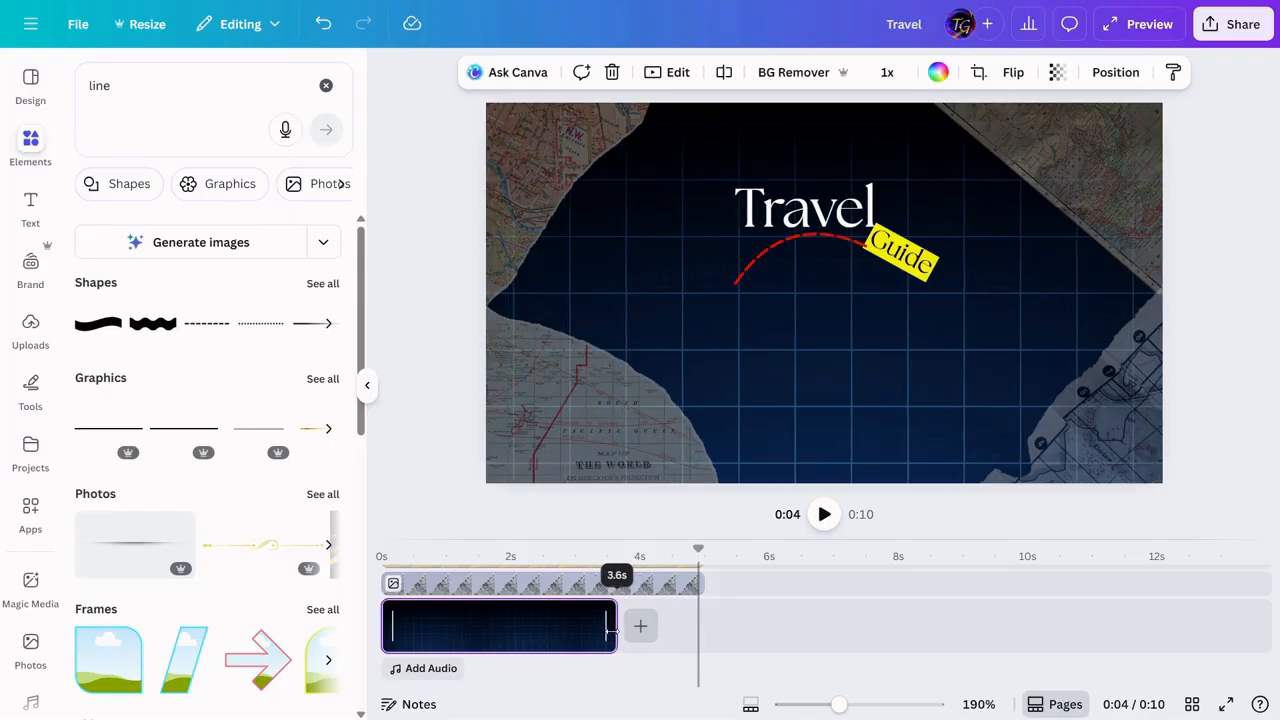
click(699, 583)
drag(700, 583, 616, 586)
scroll(674, 602, up, 2)
scroll(690, 640, down, 1)
scroll(704, 672, down, 1)
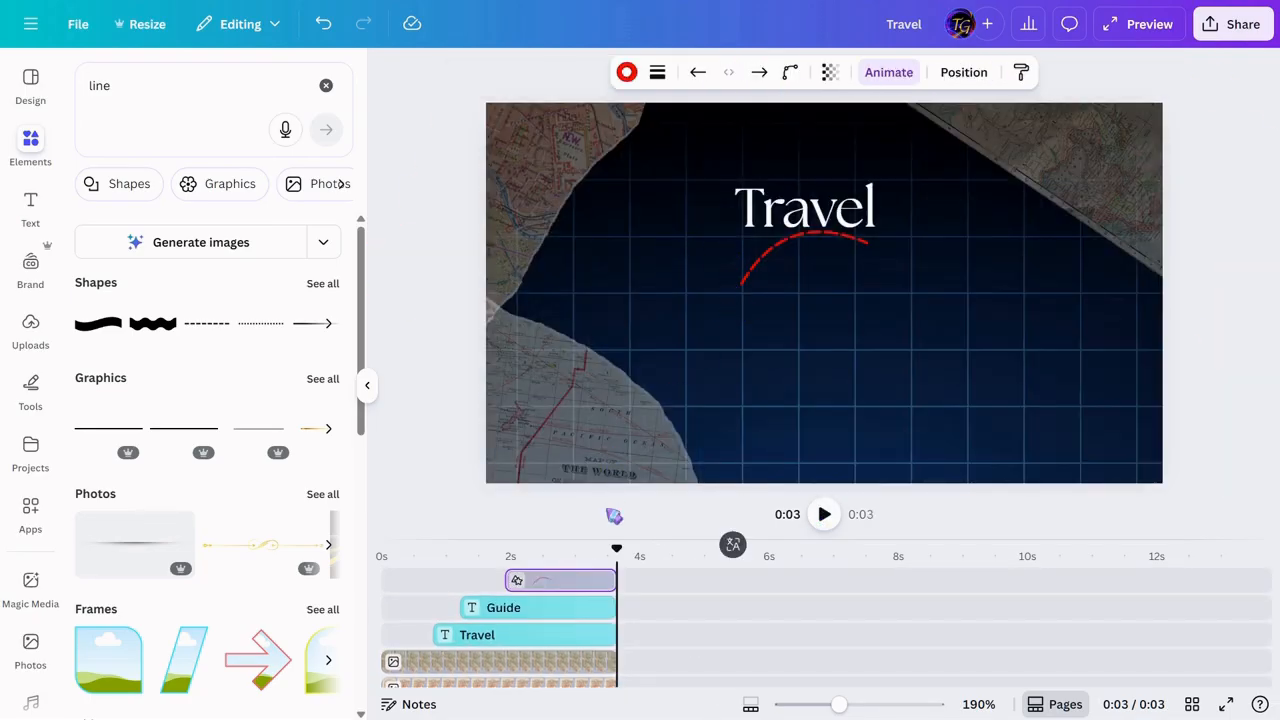
Add the rectangular Indian flag graphic from an "india" element search and shrink it at the lower end of the red line.
drag(615, 551, 571, 551)
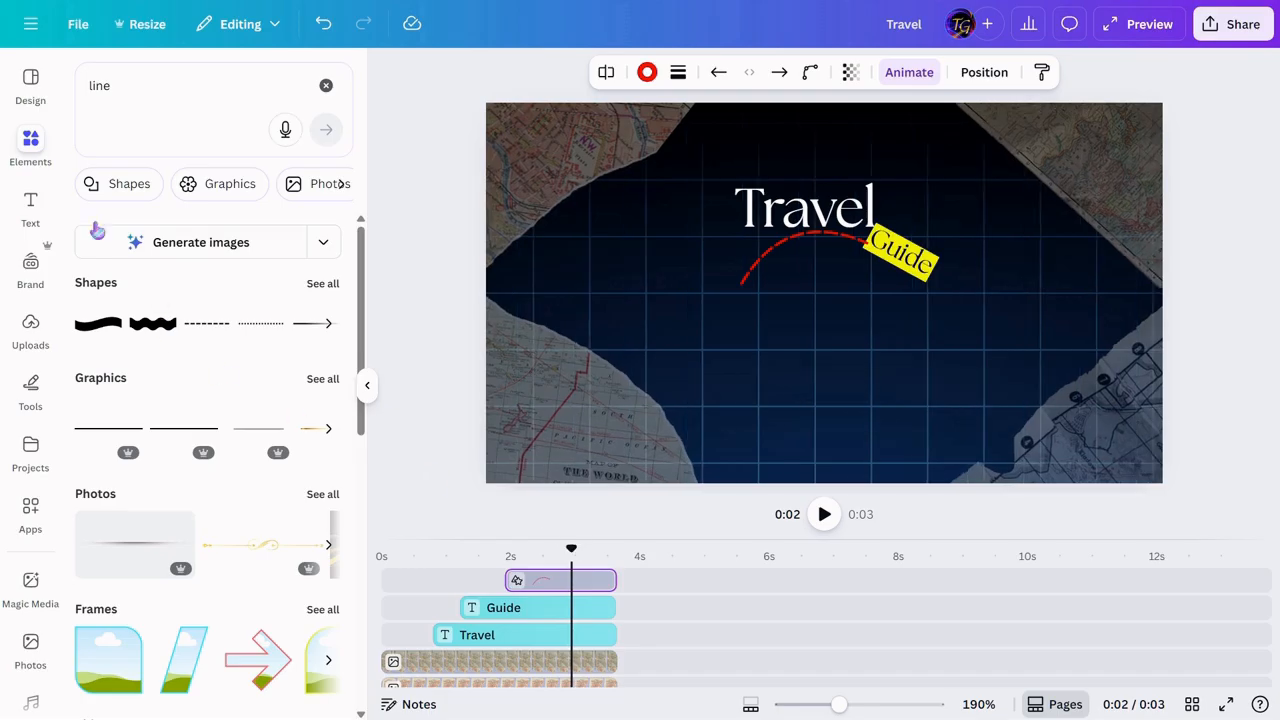
click(330, 90)
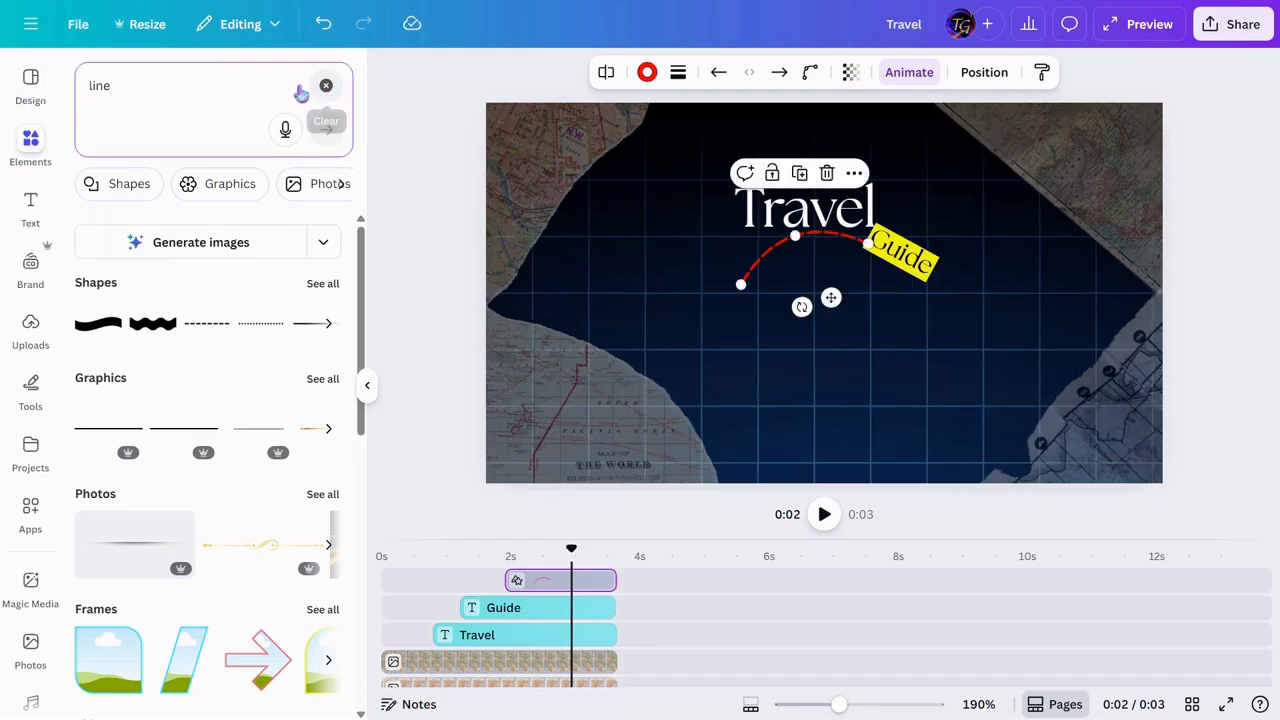
click(200, 93)
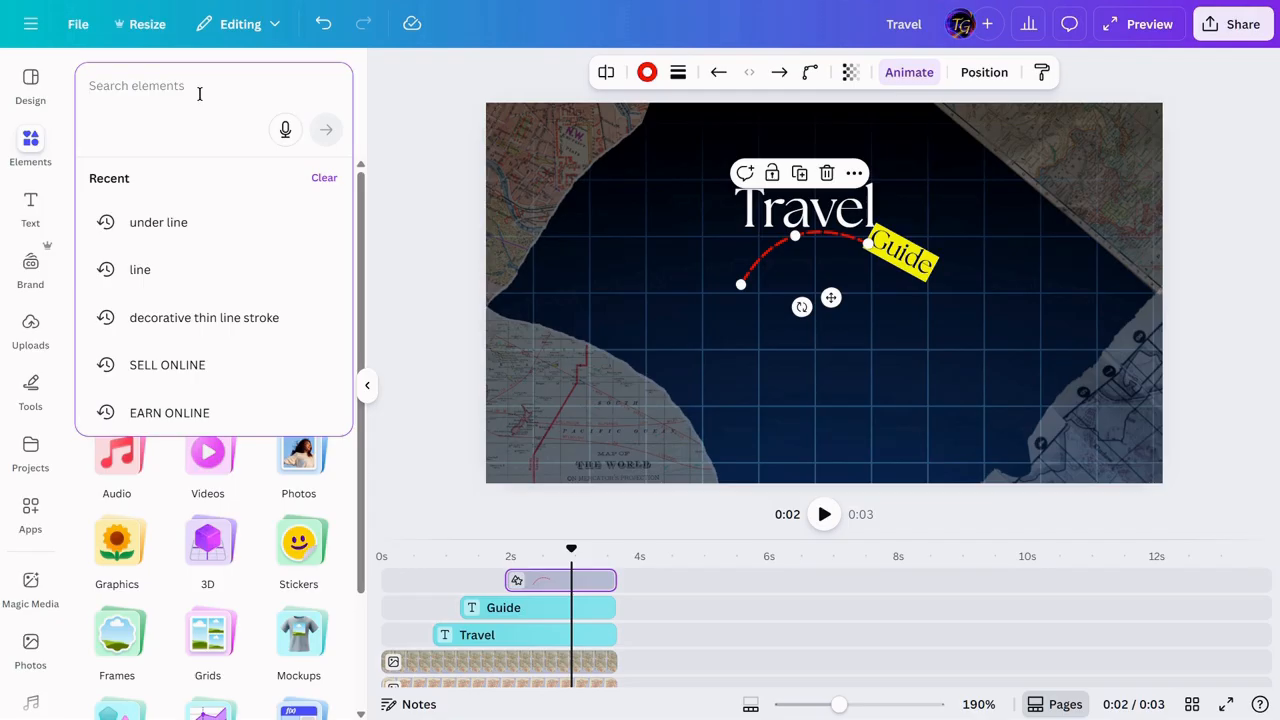
text(ini)
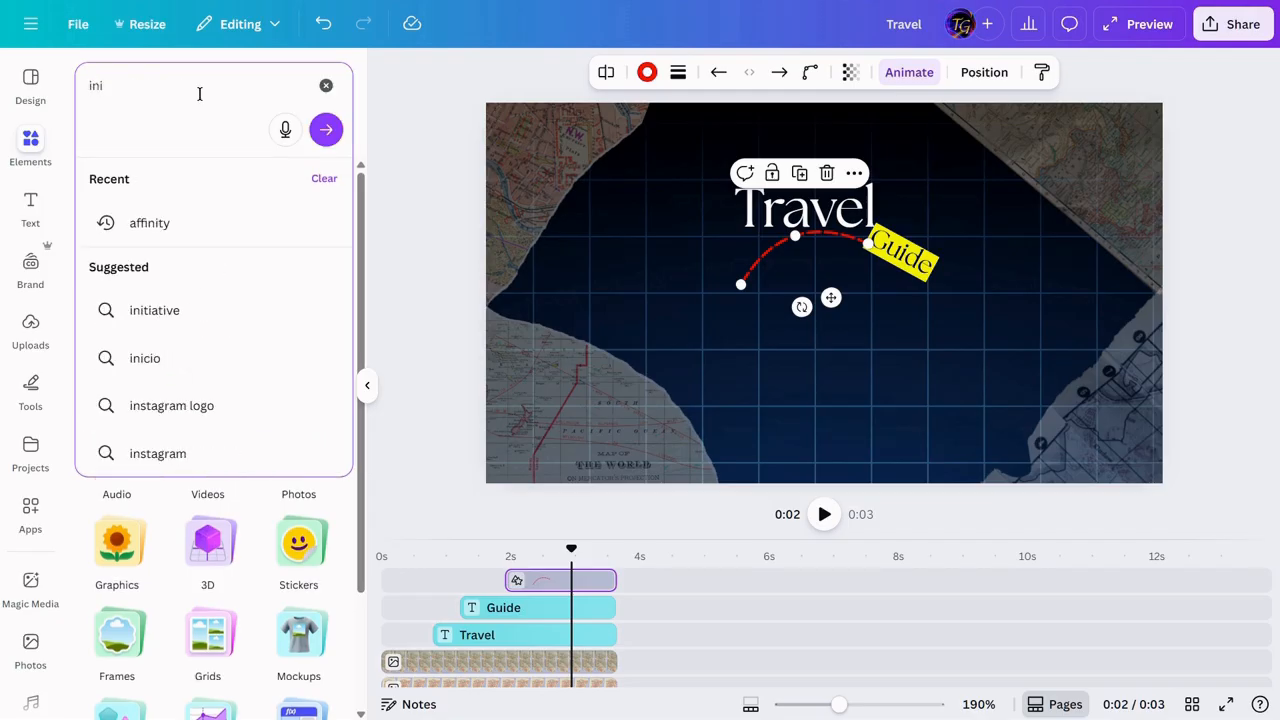
key(BackSpace)
text(dia)
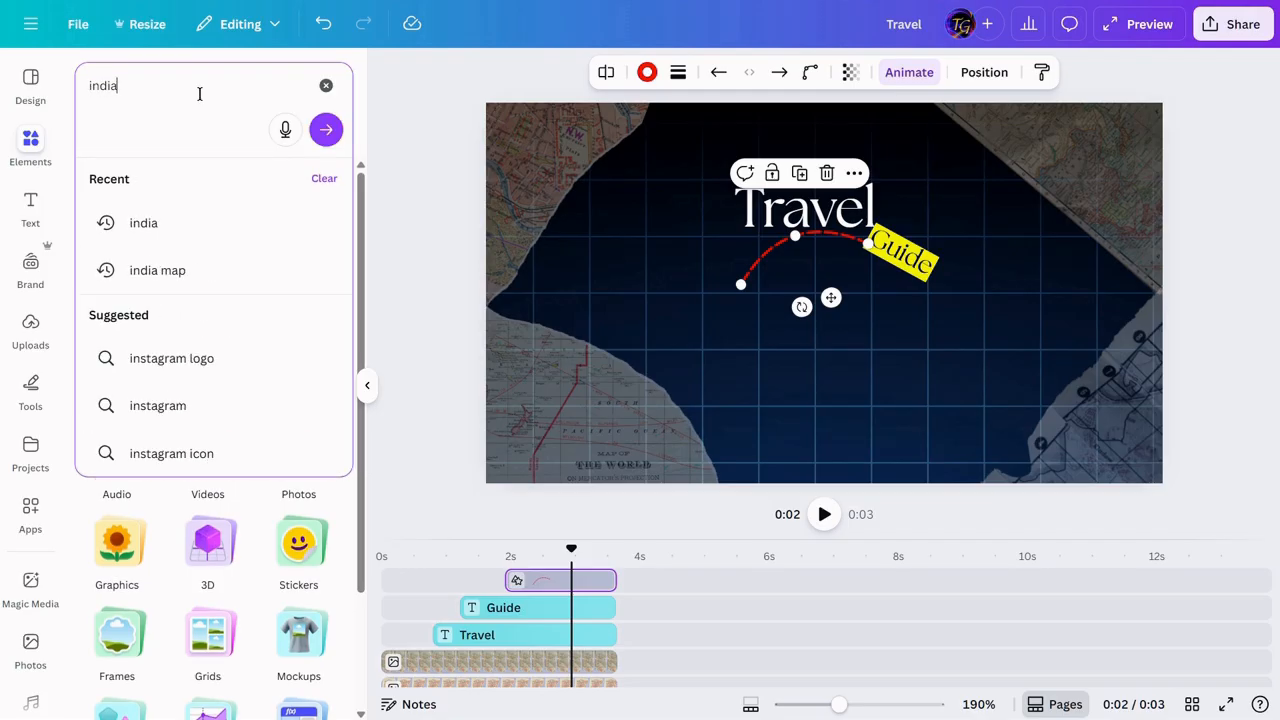
key(Return)
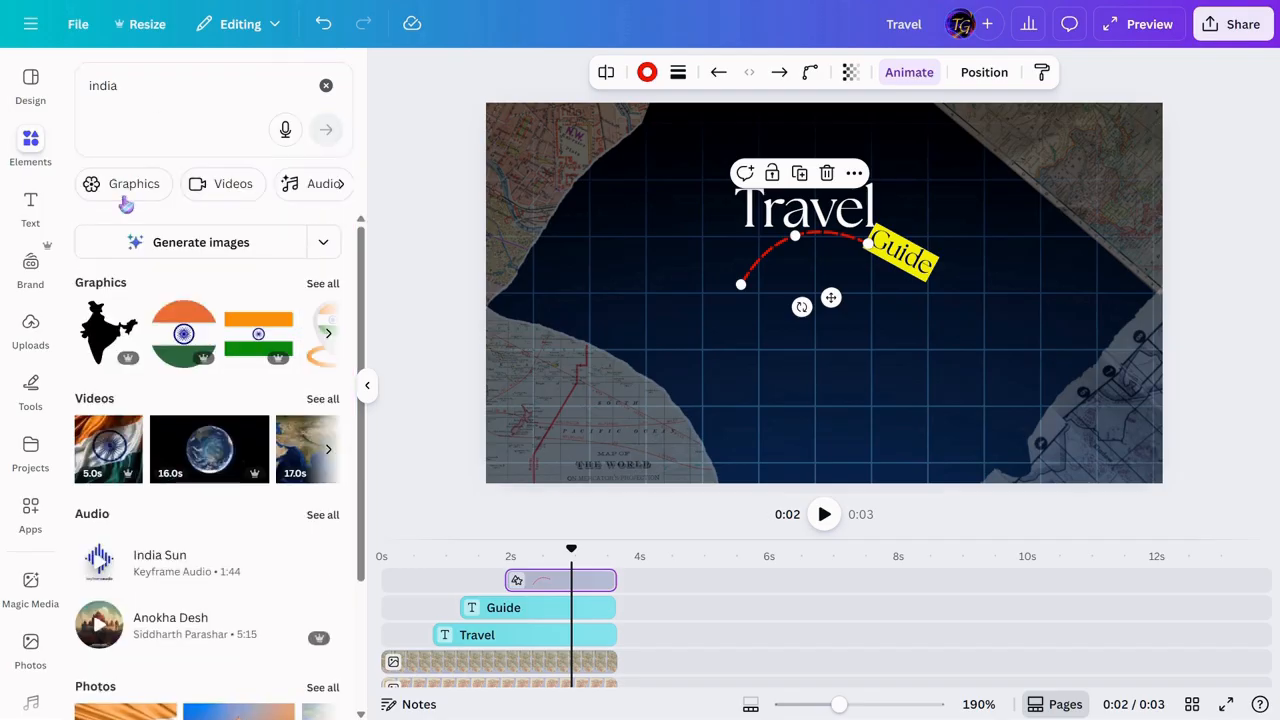
click(258, 338)
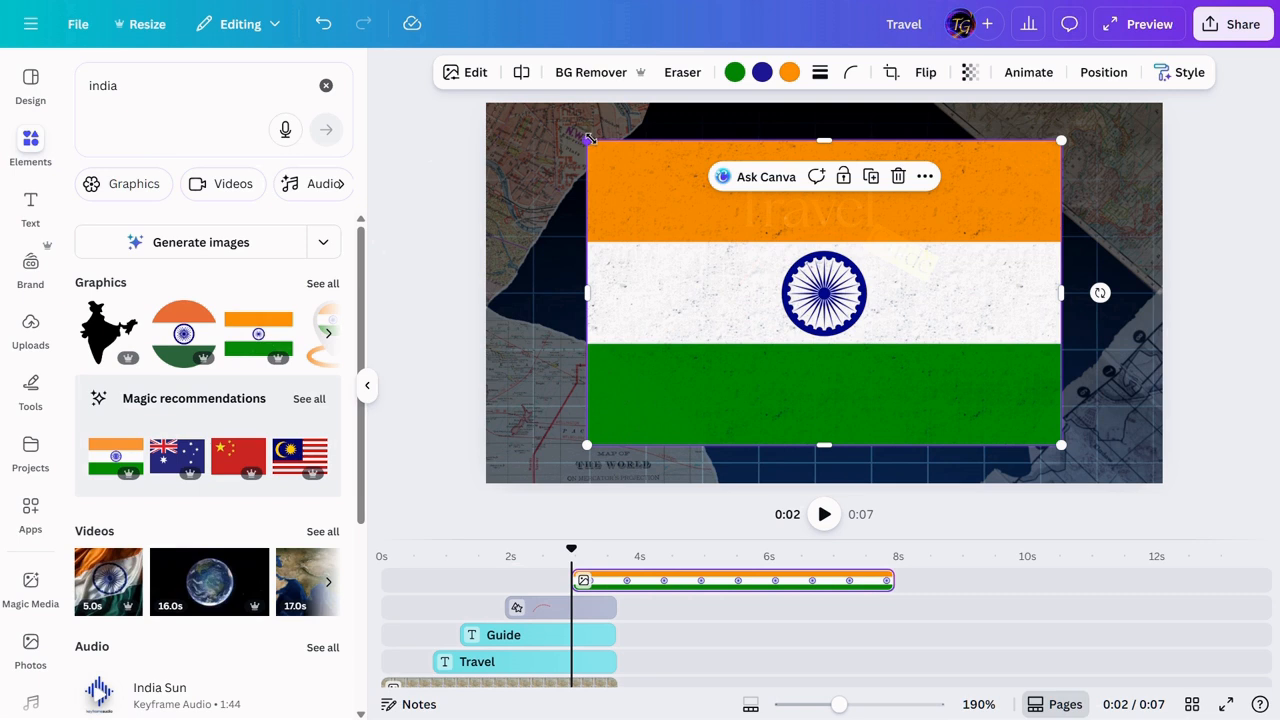
drag(590, 140, 730, 323)
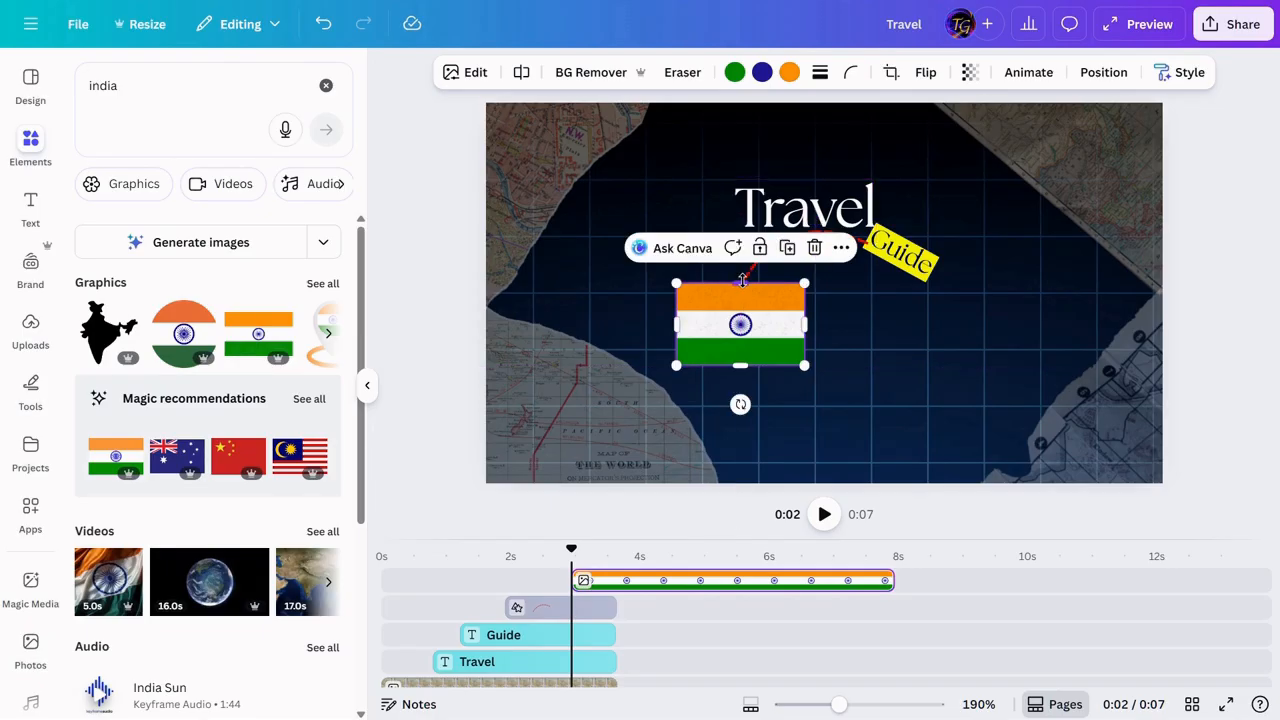
Retime the flag clip to start at about 2.4 s, shortly after the red line enters, and trim its end to the scene's end.
drag(570, 548, 530, 548)
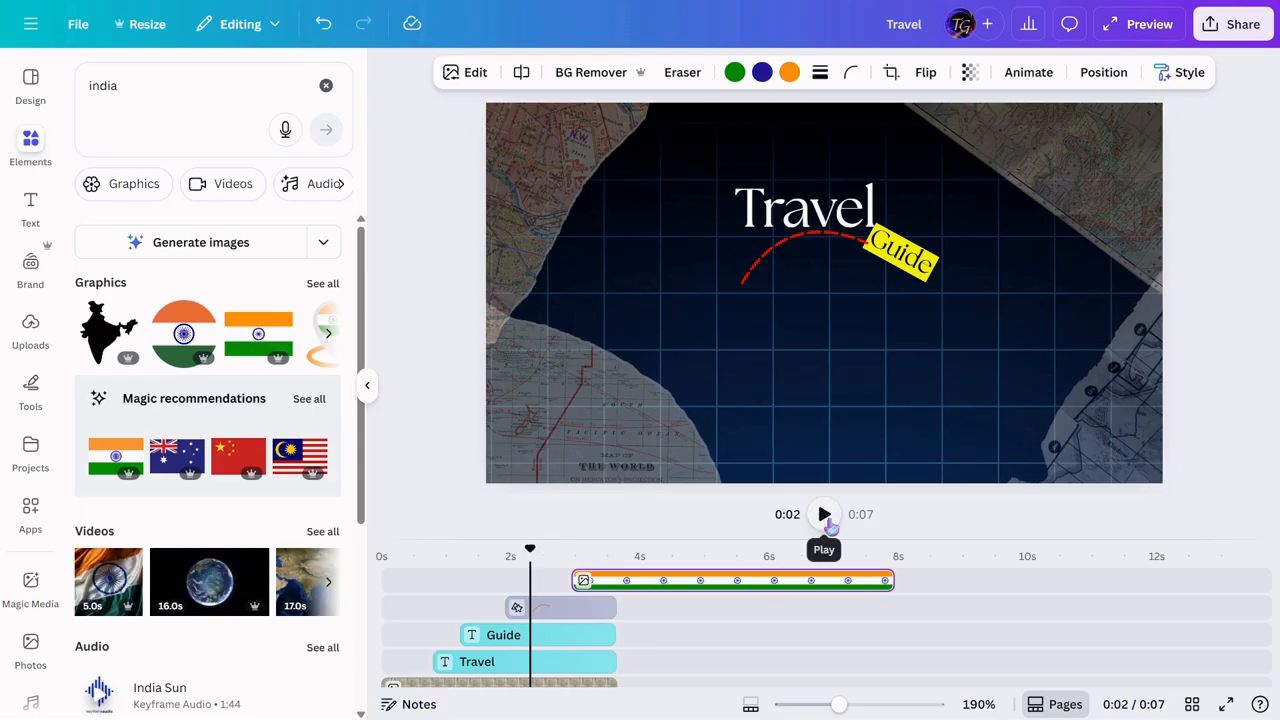
mouse_move(527, 551)
mouse_down()
mouse_move(512, 550)
mouse_move(534, 552)
mouse_up()
drag(655, 592, 617, 581)
drag(853, 580, 619, 580)
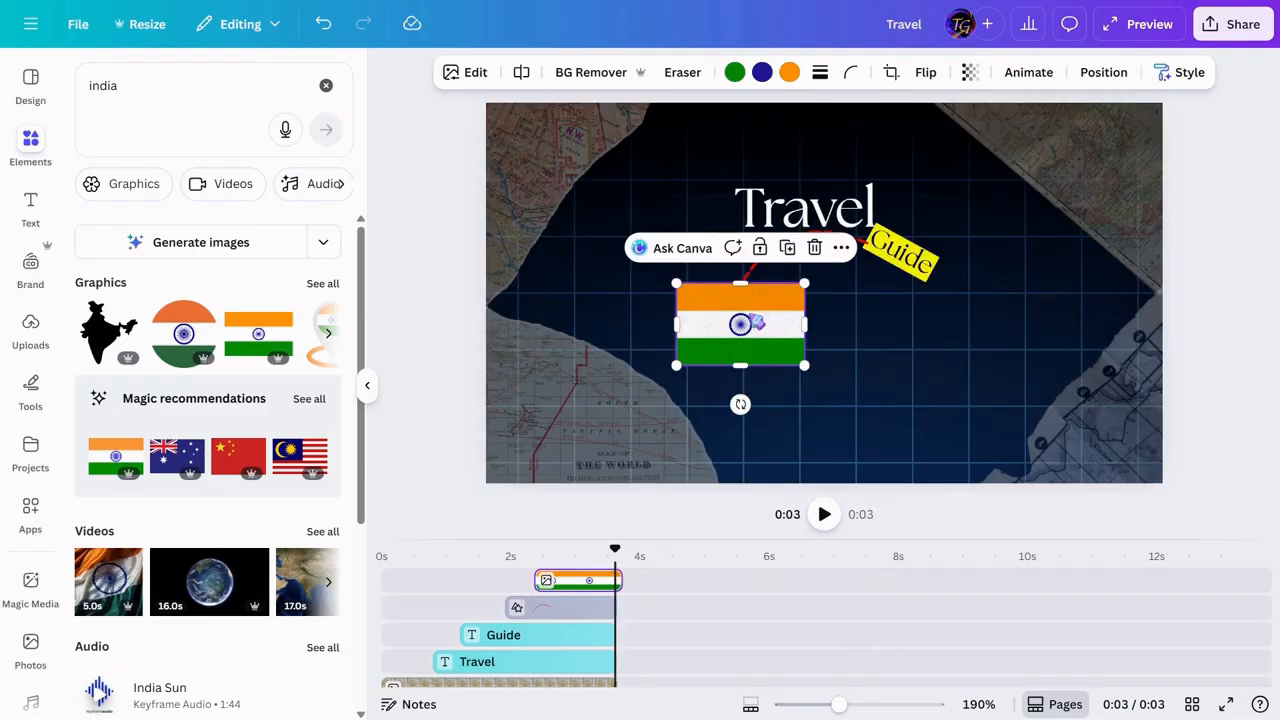
Give the flag a Pop animation on enter only.
click(1030, 74)
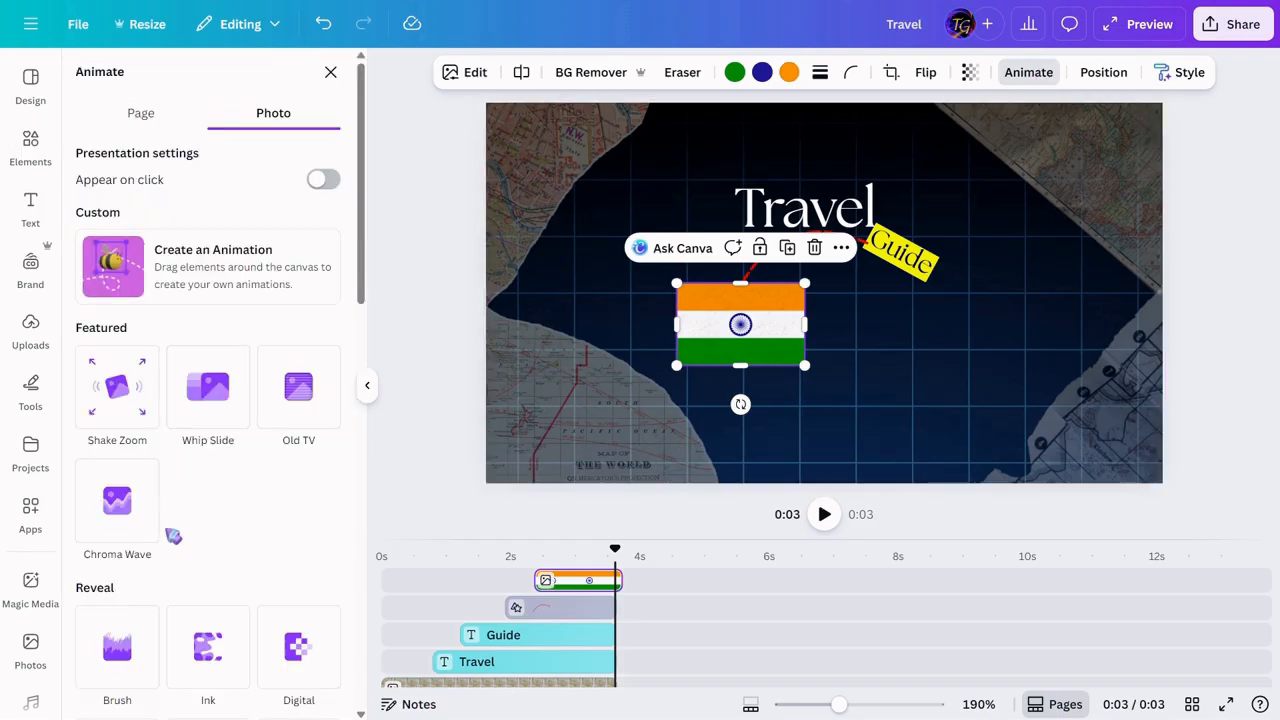
scroll(183, 530, down, 5)
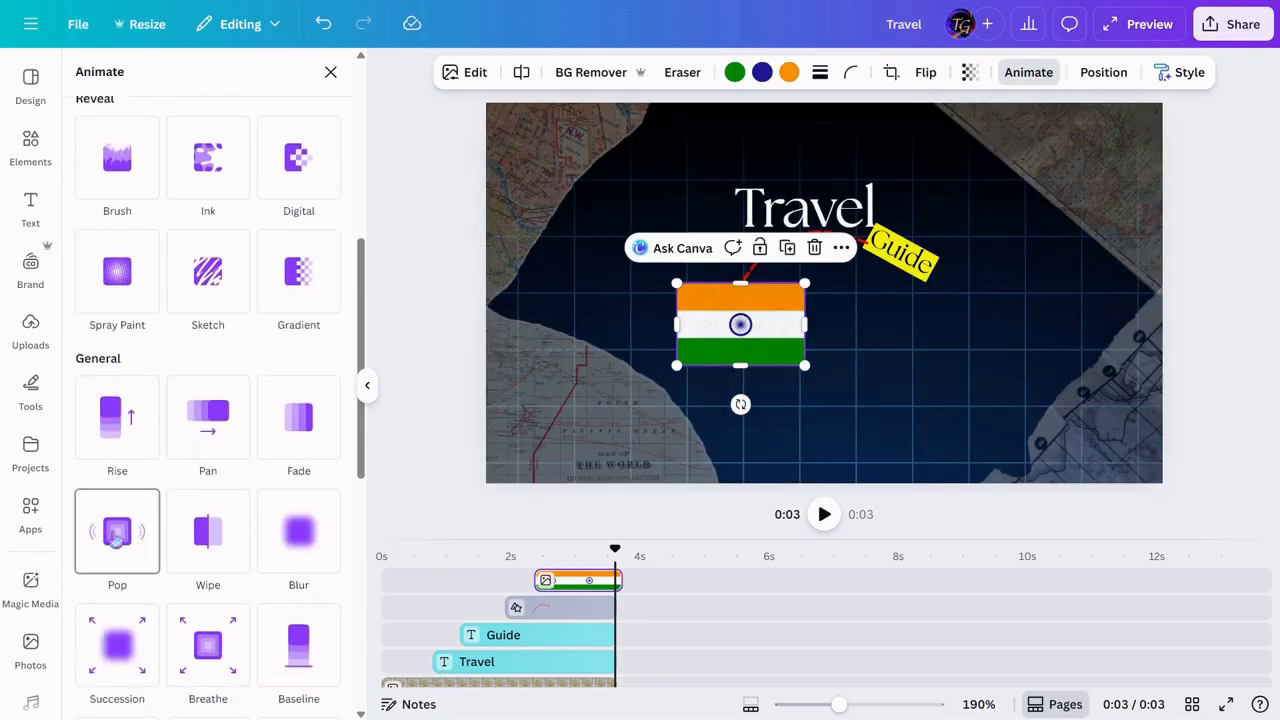
click(115, 535)
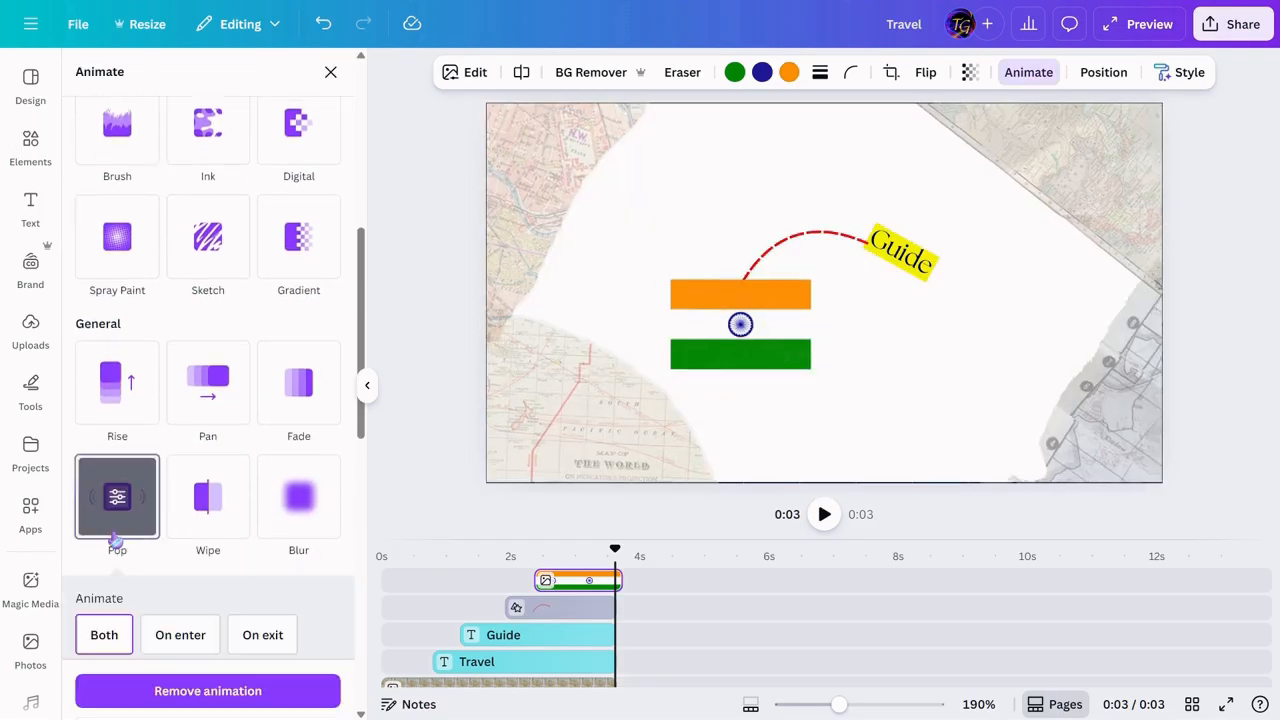
click(182, 644)
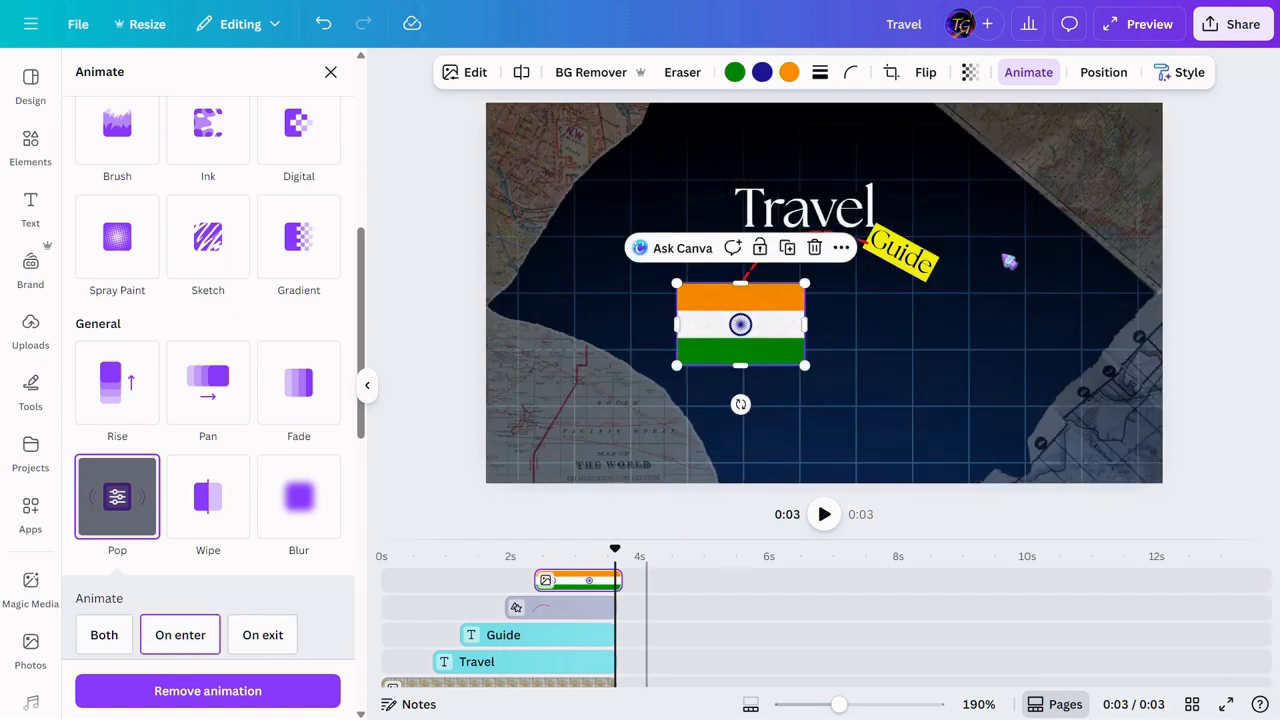
Duplicate the Travel heading, change the copy's text to "The" at font size 57, and place it beside the flag.
click(930, 262)
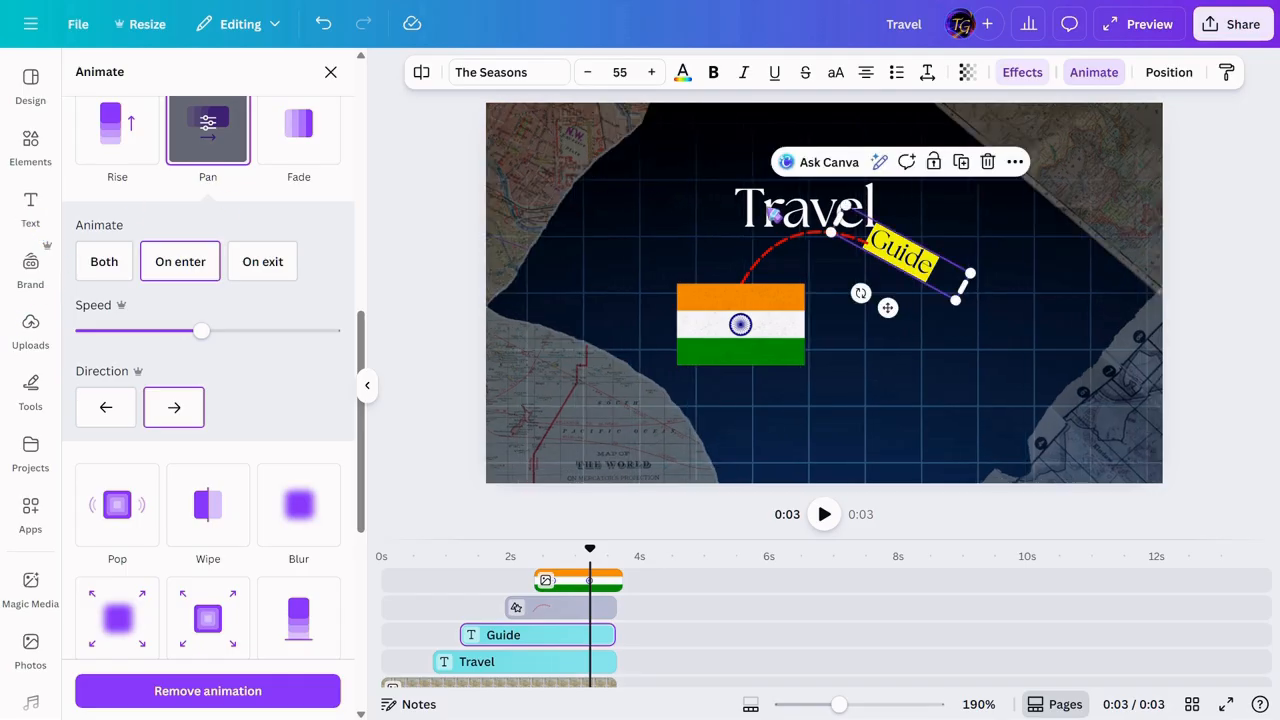
click(773, 214)
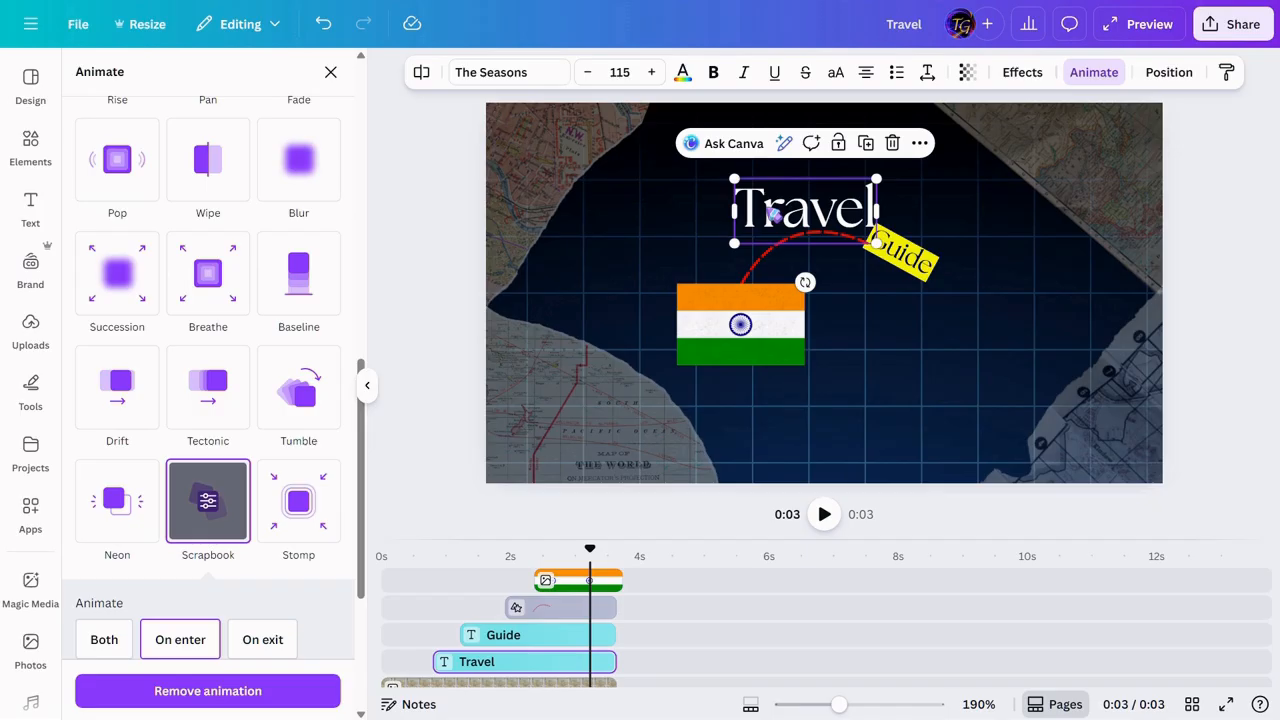
key(ctrl+d)
drag(773, 214, 862, 330)
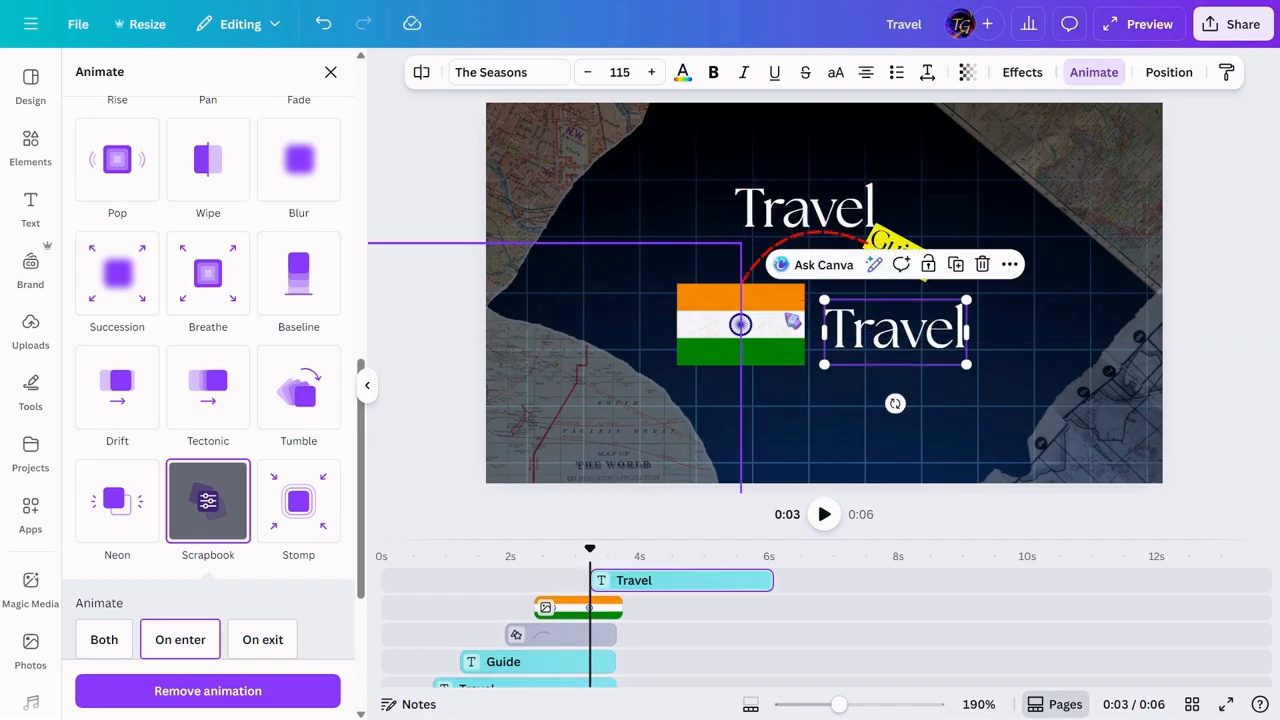
double_click(866, 348)
text(The)
key(Escape)
click(591, 73)
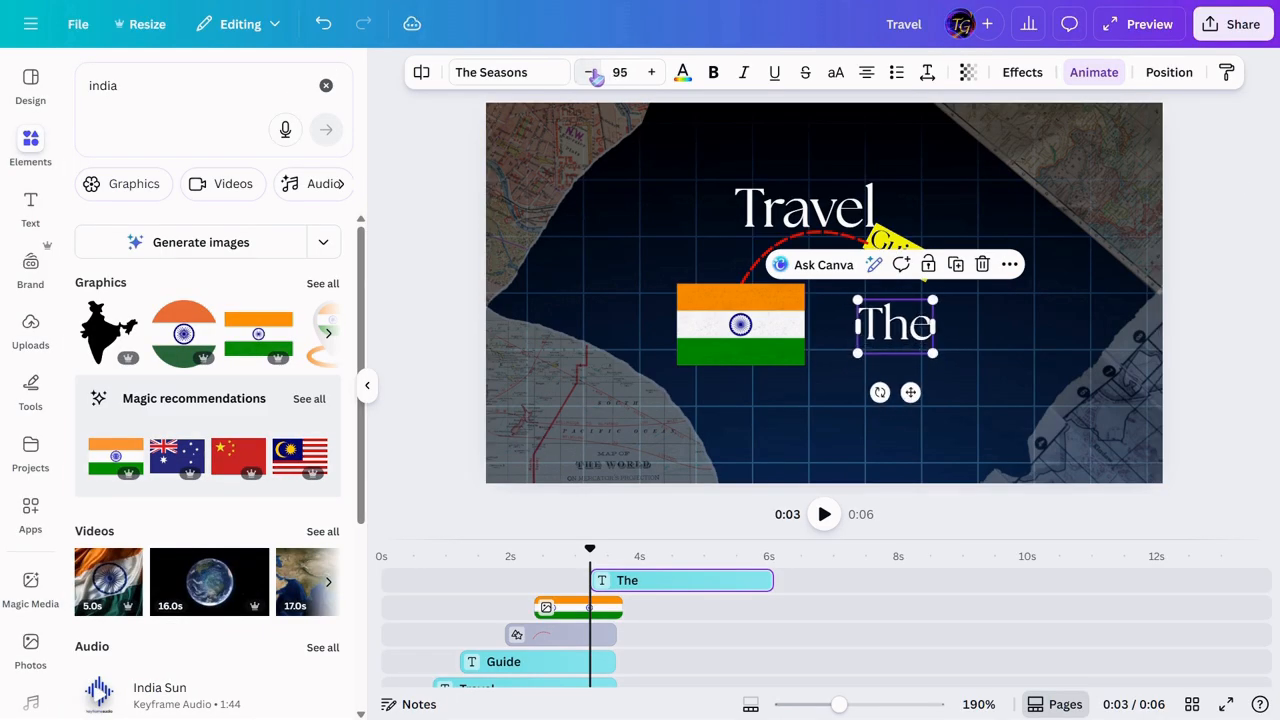
drag(912, 376, 1005, 340)
Duplicate the "The" text, change the copy to "Bharat" at font size 84, and place it tilted slightly beneath.
key(ctrl+d)
click(652, 72)
double_click(900, 357)
text(Bharat)
Trim "The" to start at about 2.8 s and "Bharat" at about 3.1 s, with both clips ending alongside the flag.
drag(590, 548, 558, 545)
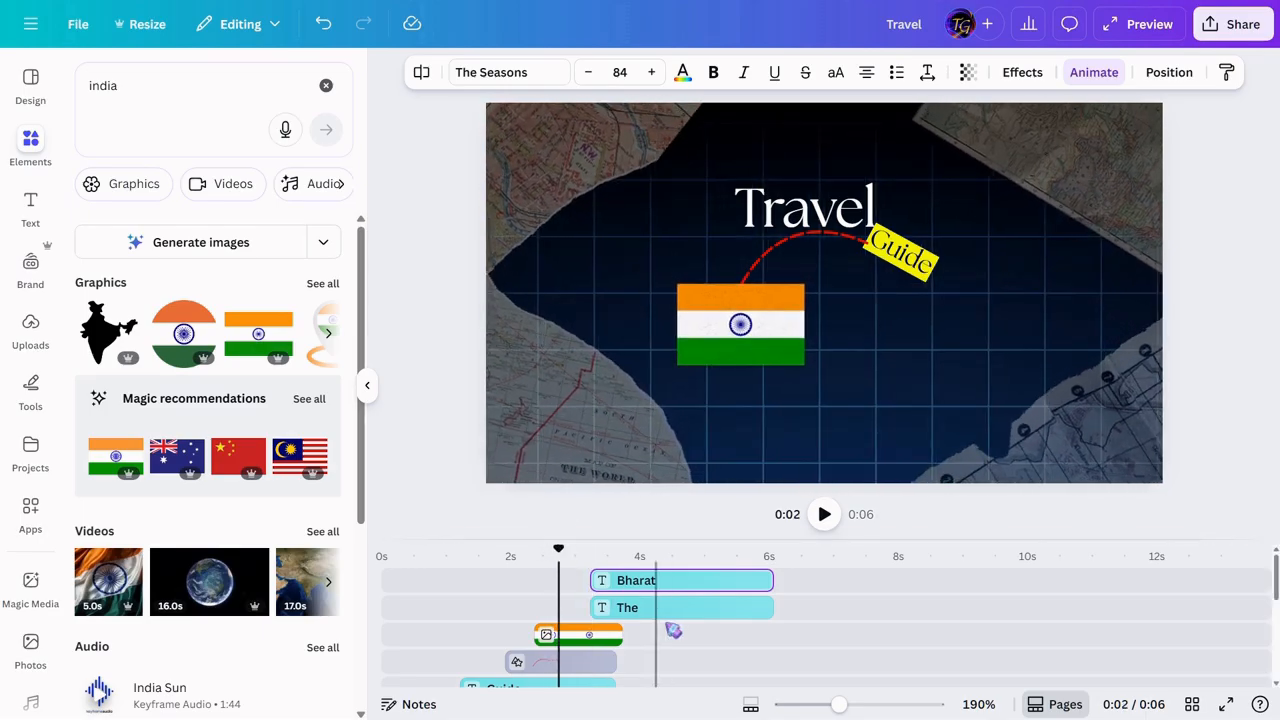
drag(655, 617, 557, 547)
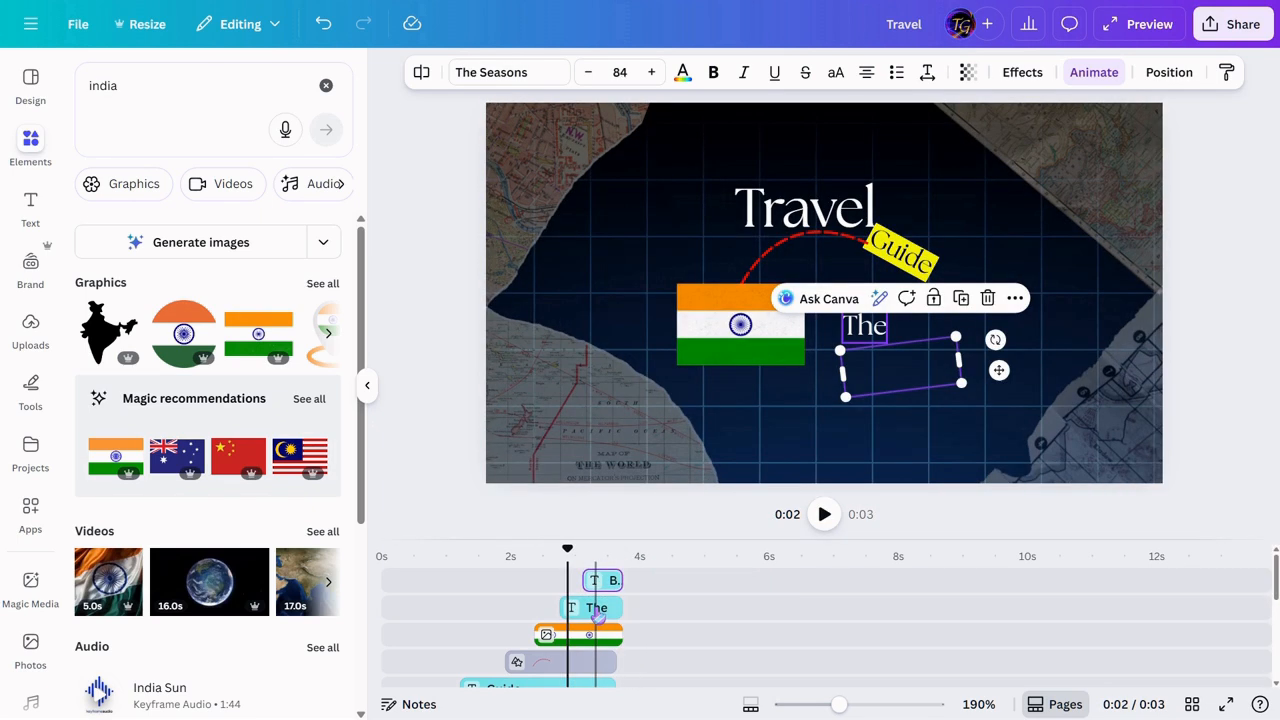
Replace the Scrapbook animation on "The" with an upward Rise on enter only.
click(595, 608)
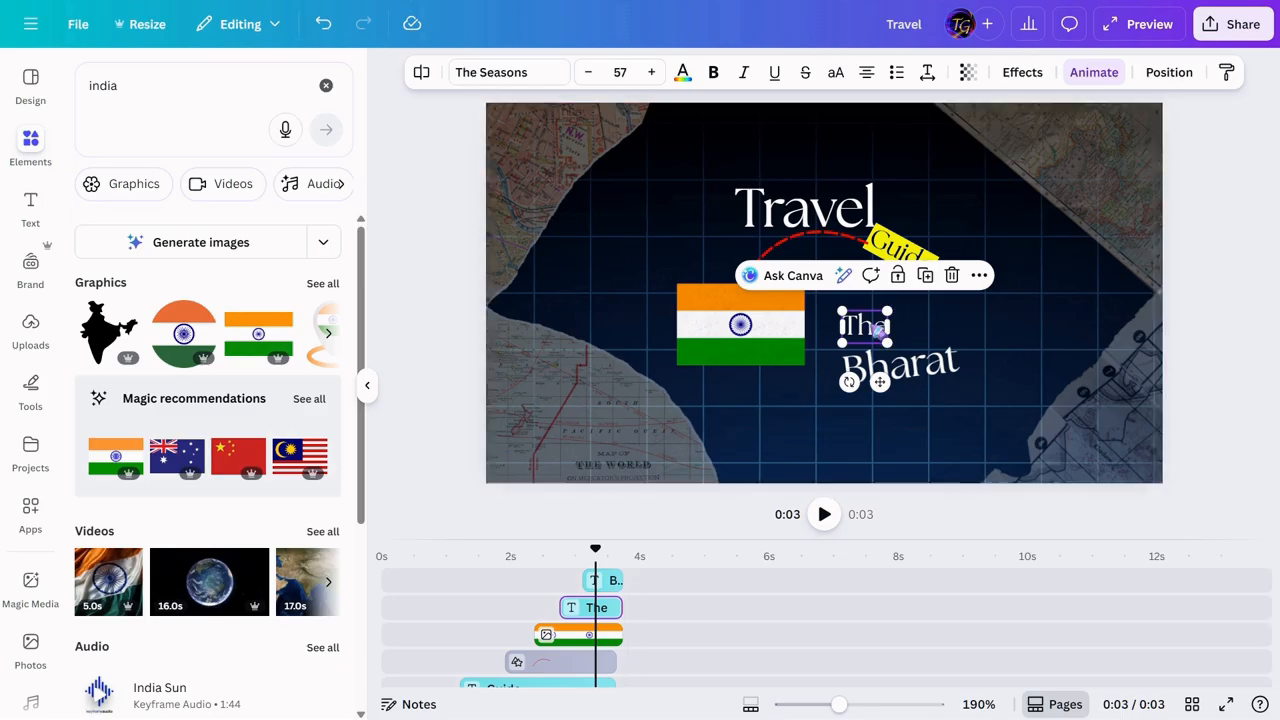
click(1094, 72)
scroll(200, 400, down, 1)
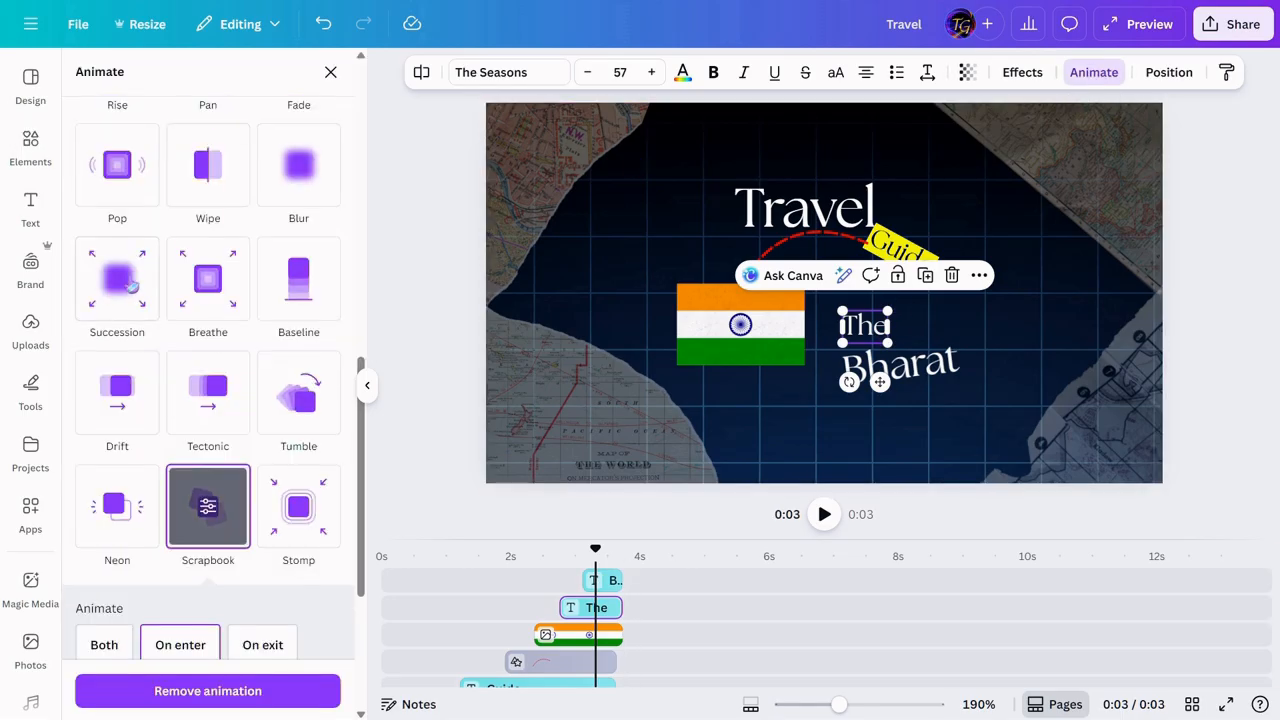
scroll(133, 183, up, 2)
click(133, 183)
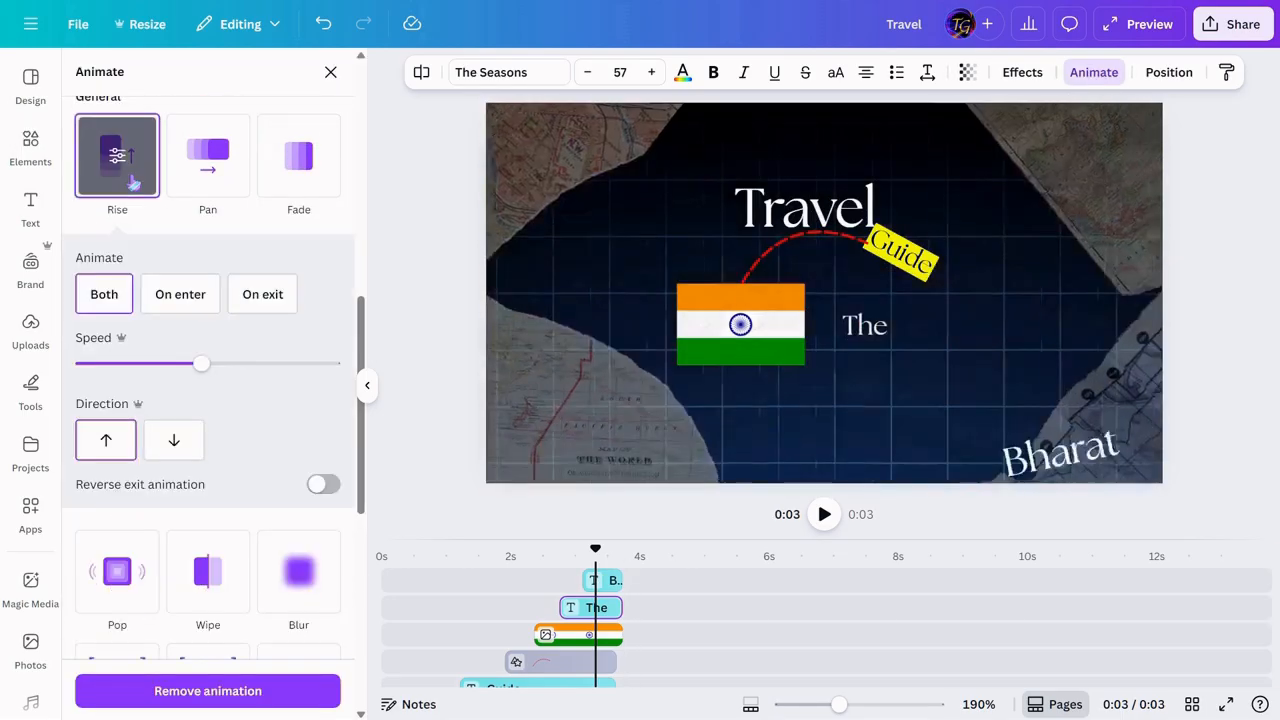
click(186, 306)
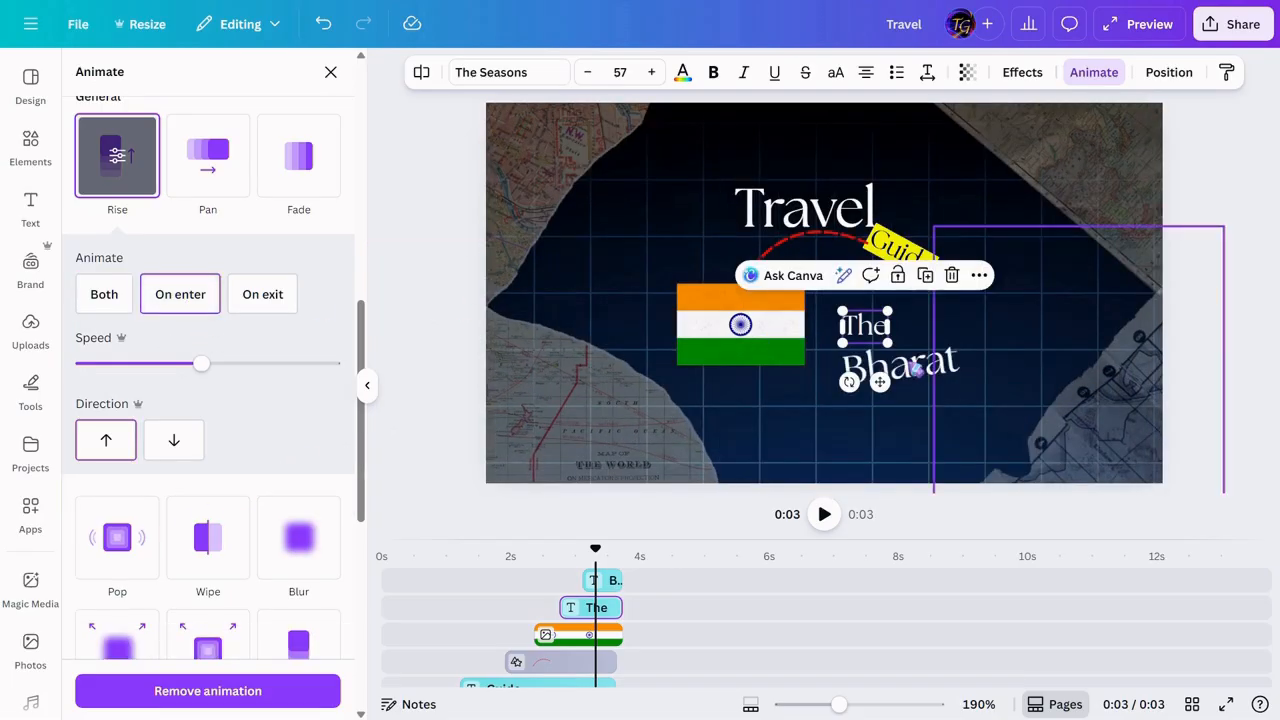
Replace the Scrapbook animation on "Bharat" with an upward Baseline on enter only.
click(900, 368)
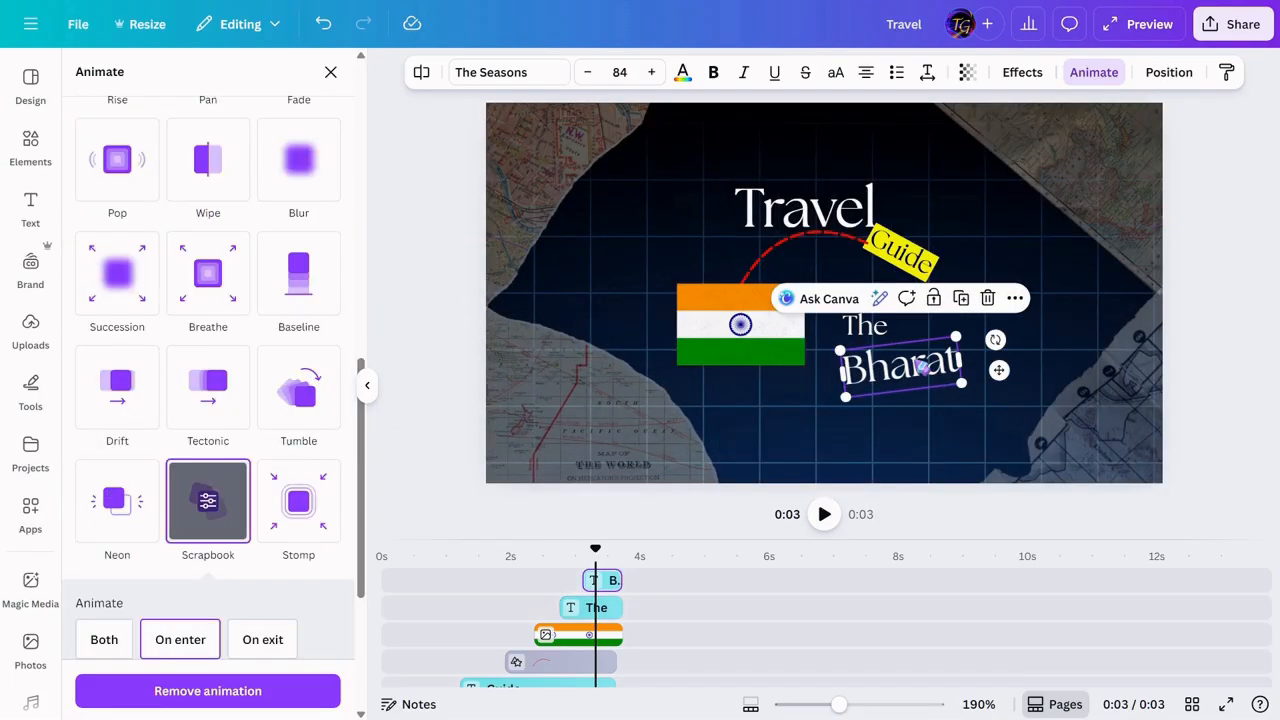
scroll(298, 400, up, 2)
click(298, 409)
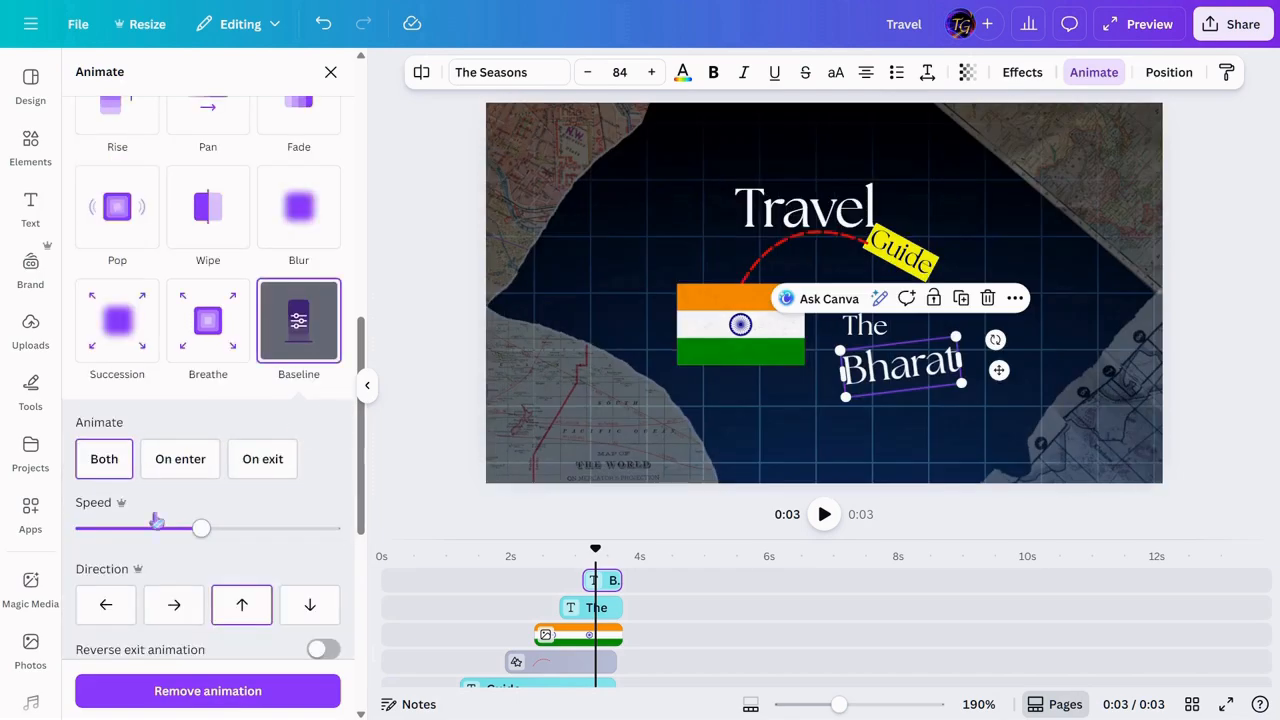
click(163, 458)
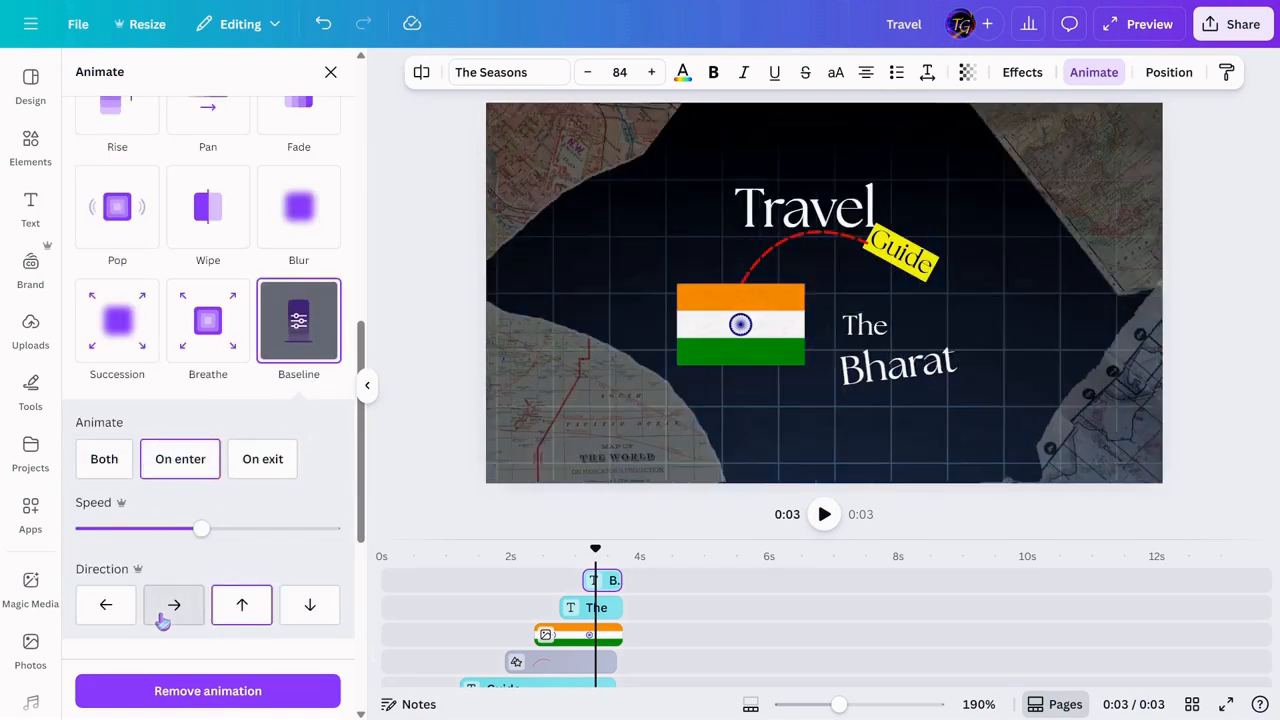
click(230, 610)
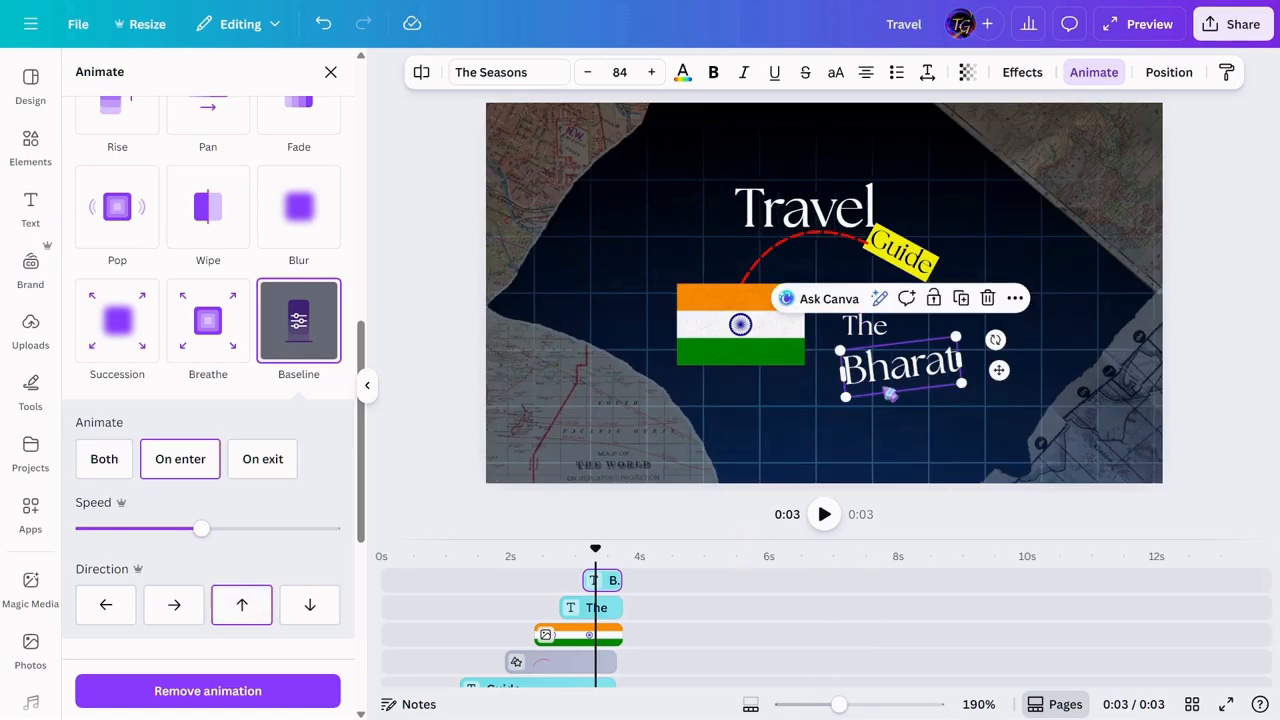
Clear the previous element search and search the elements for "underline".
click(30, 150)
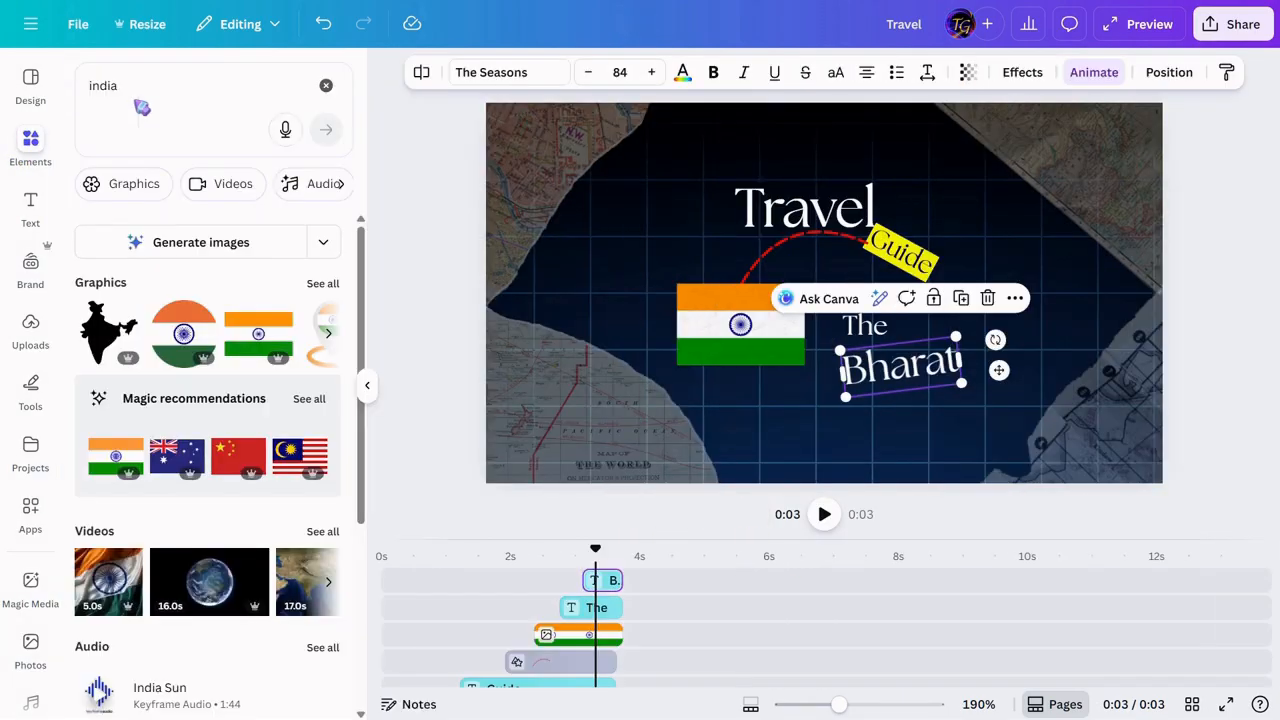
click(250, 95)
click(325, 85)
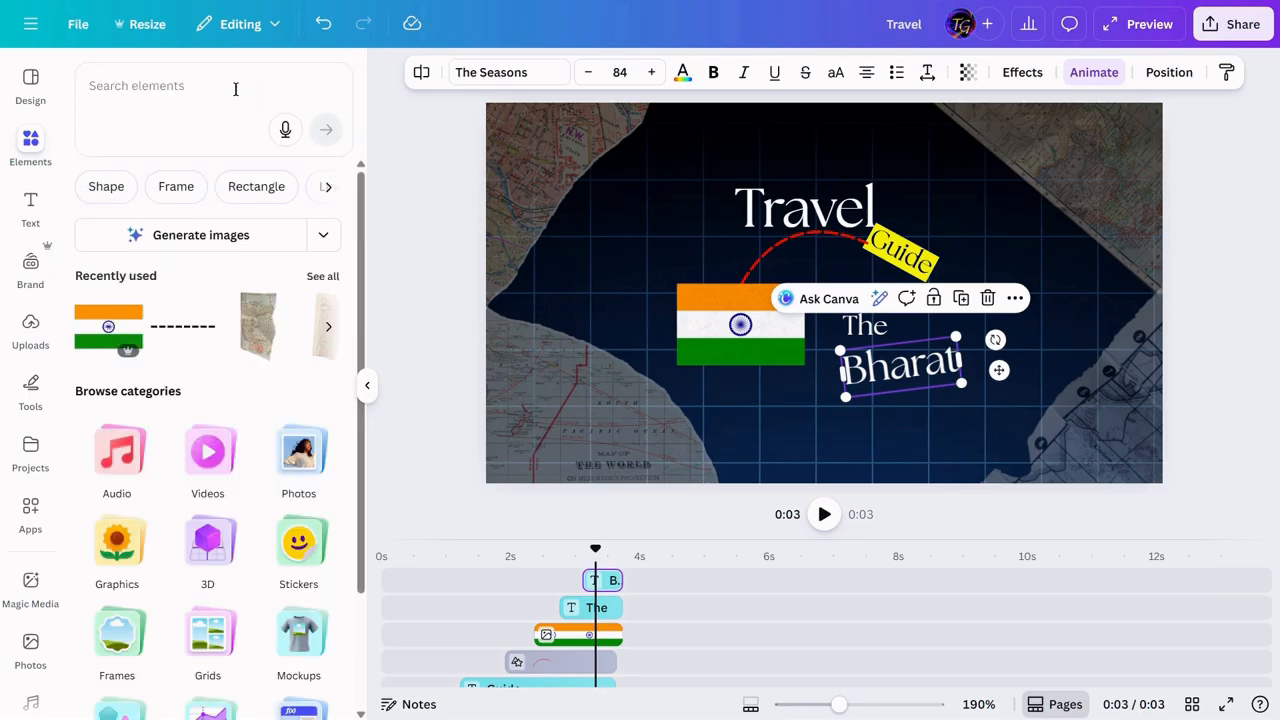
click(232, 90)
text(un)
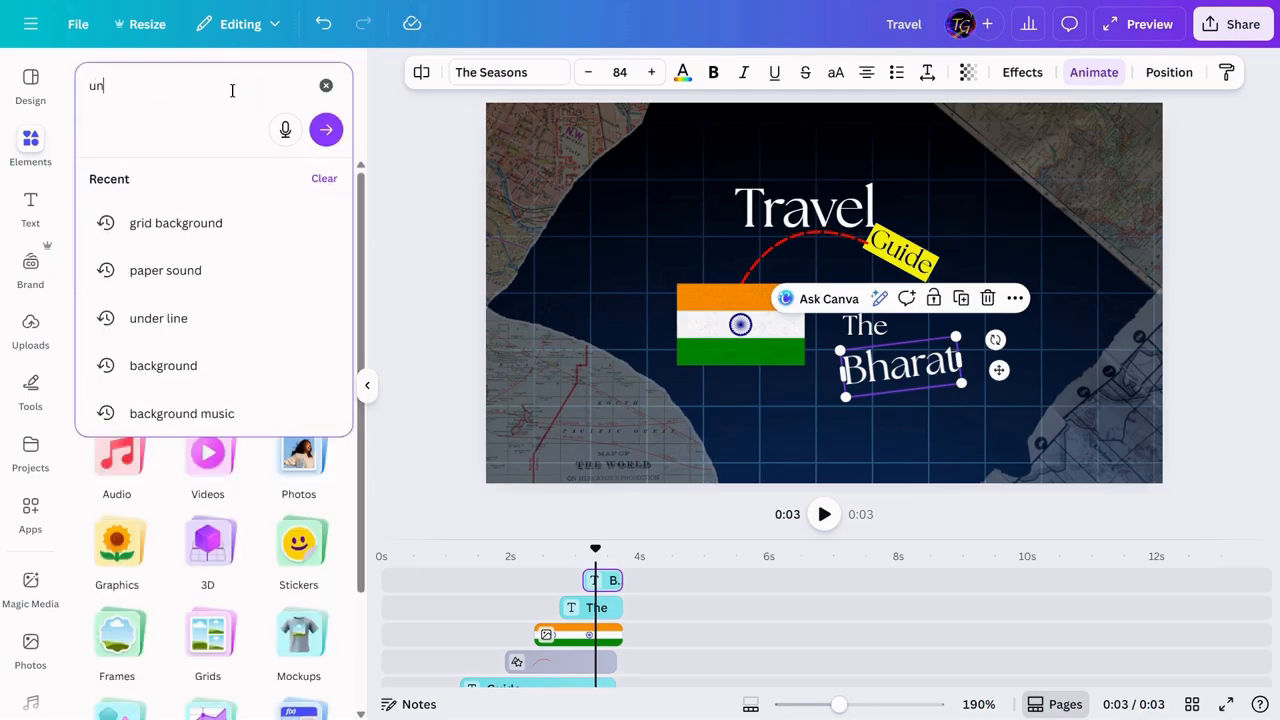
text(der)
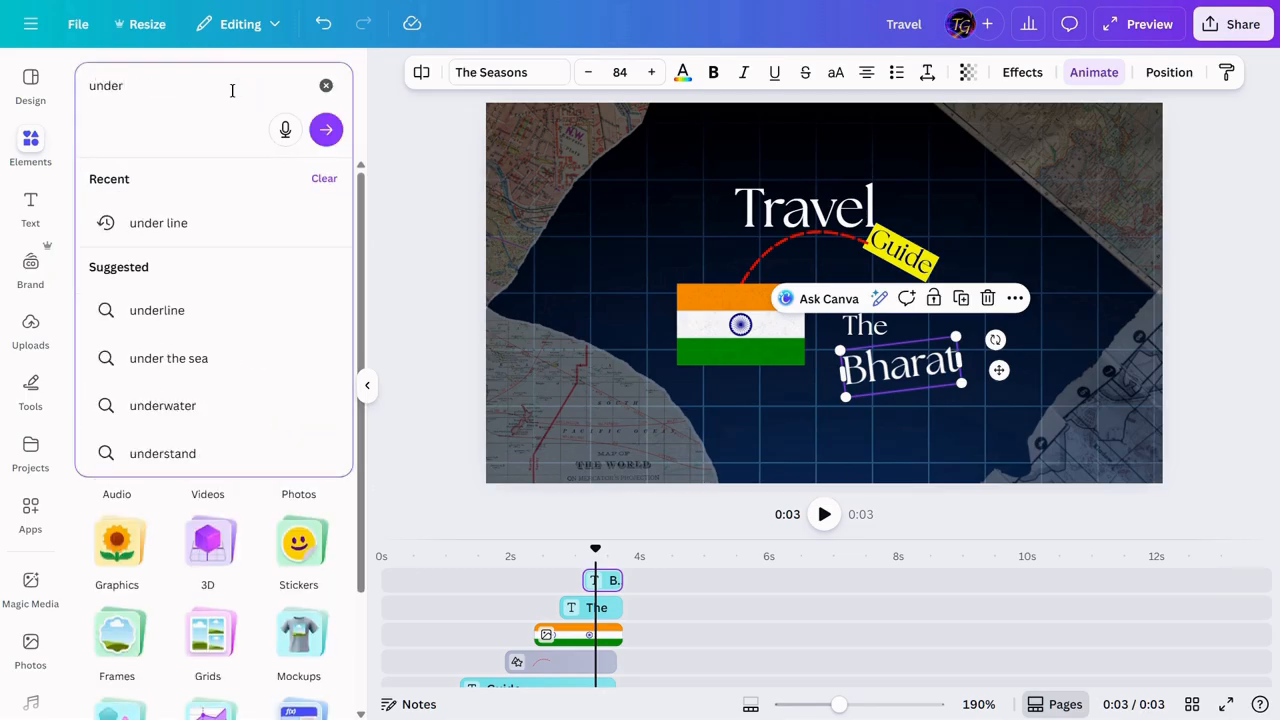
click(155, 312)
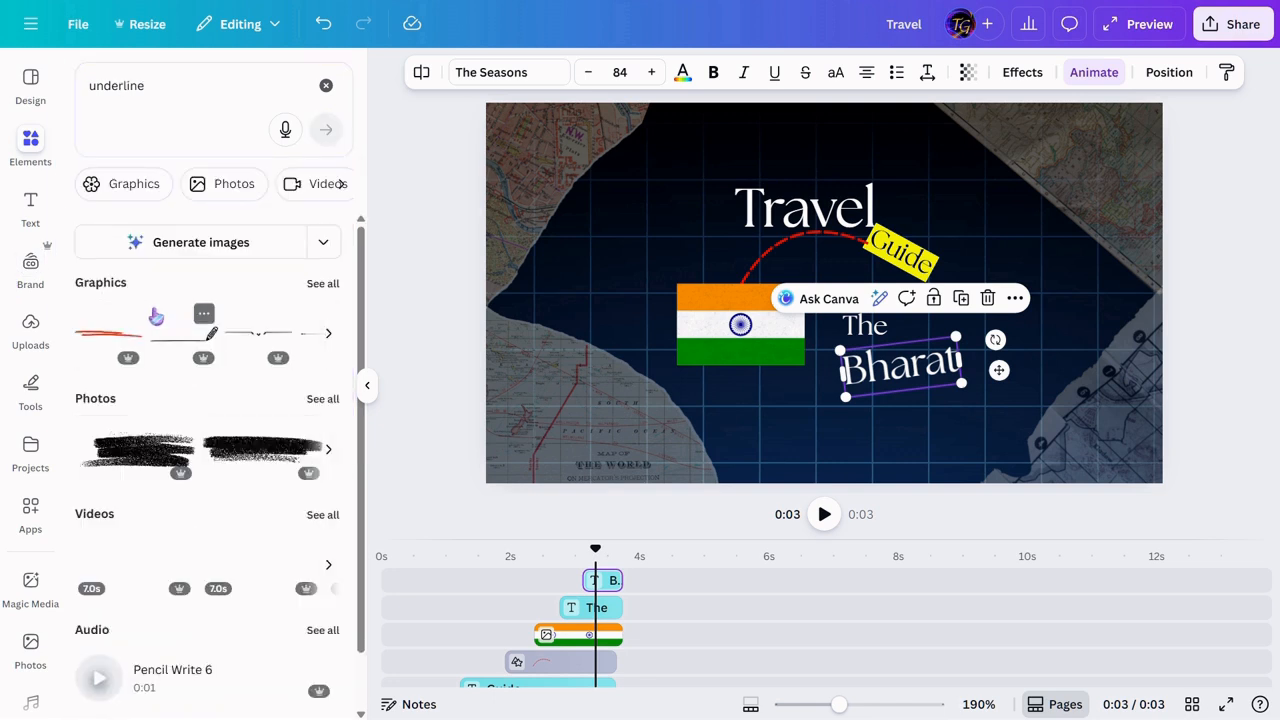
Add the red double-stroke underline graphic from the full graphics results and move it beneath "Bharat".
click(325, 284)
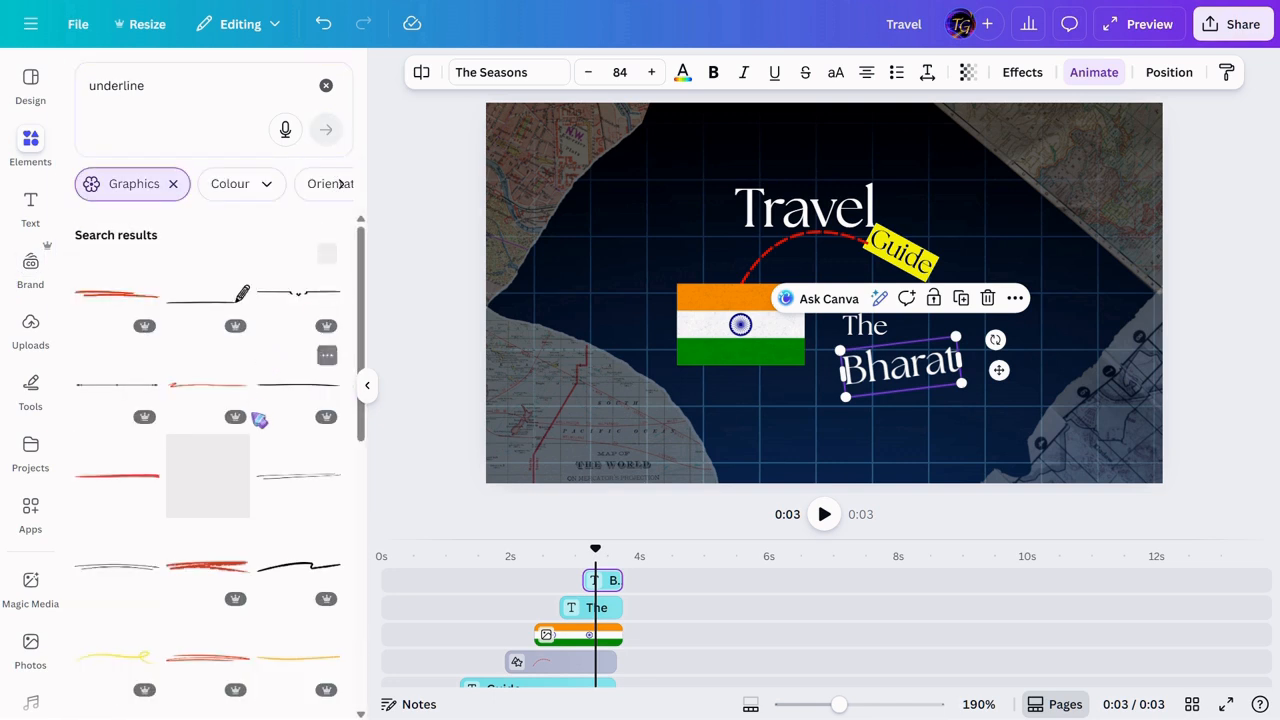
scroll(250, 453, down, 5)
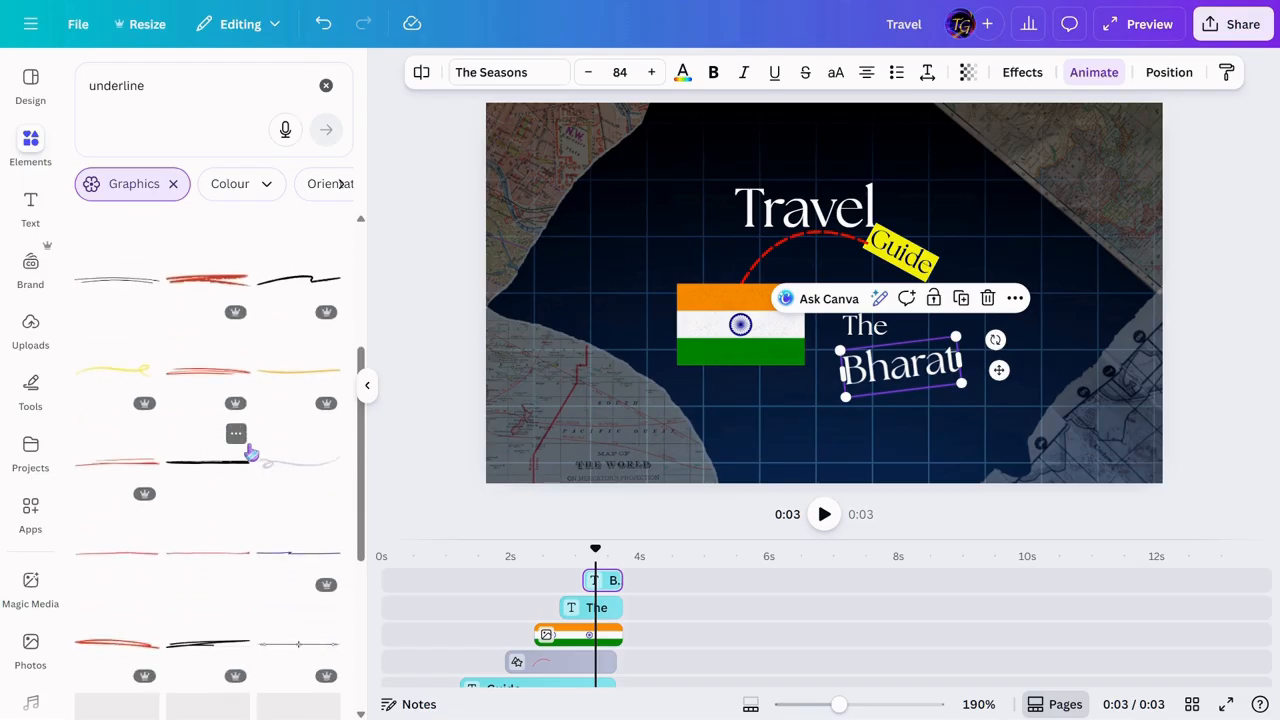
scroll(251, 453, down, 4)
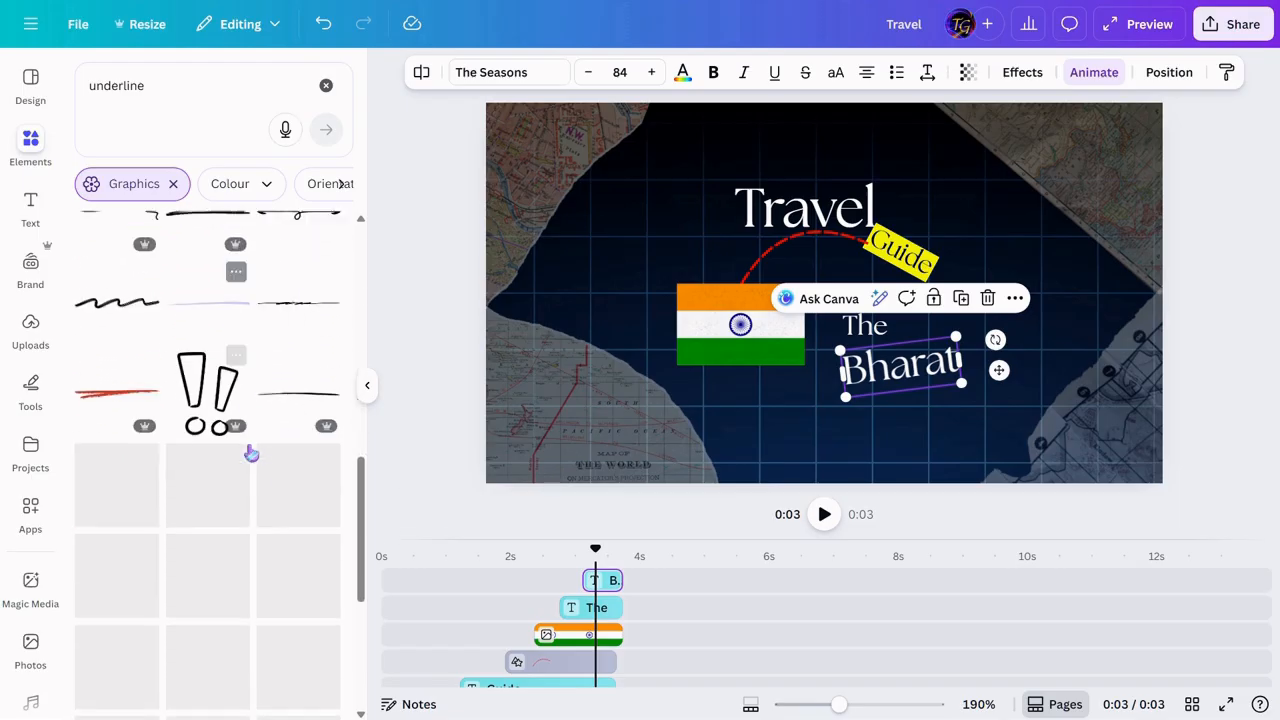
scroll(305, 308, down, 4)
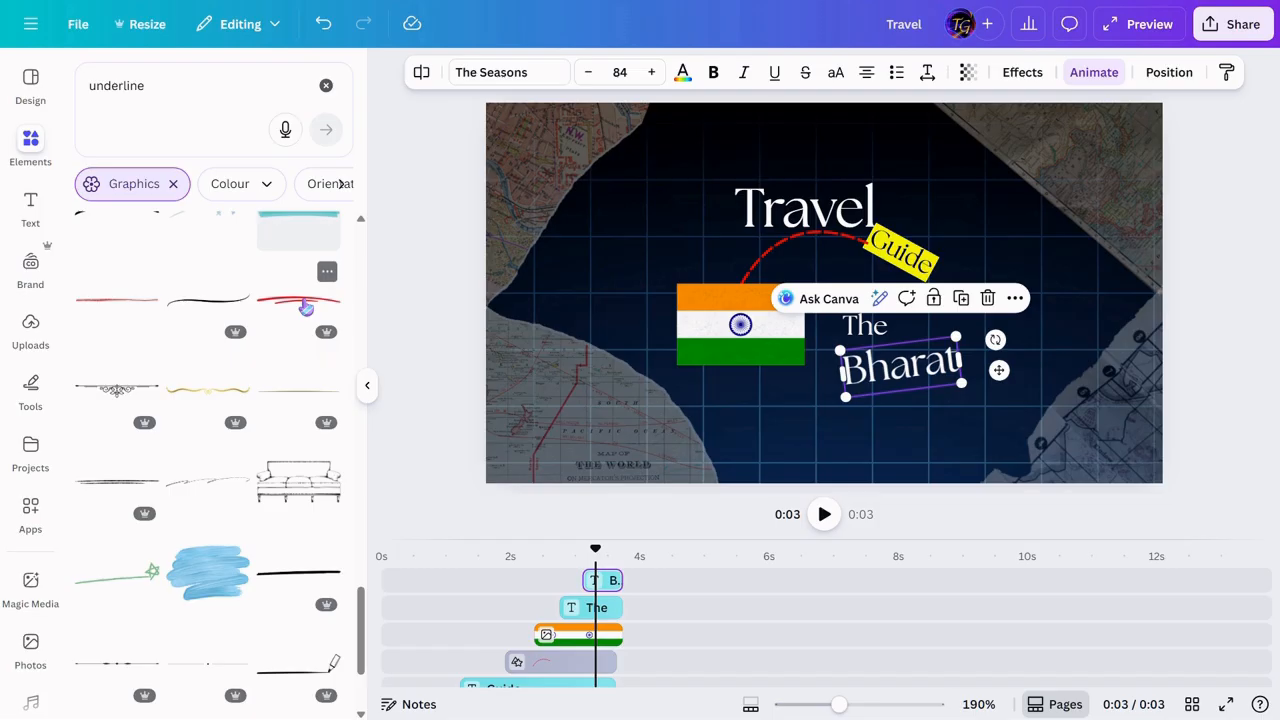
click(304, 312)
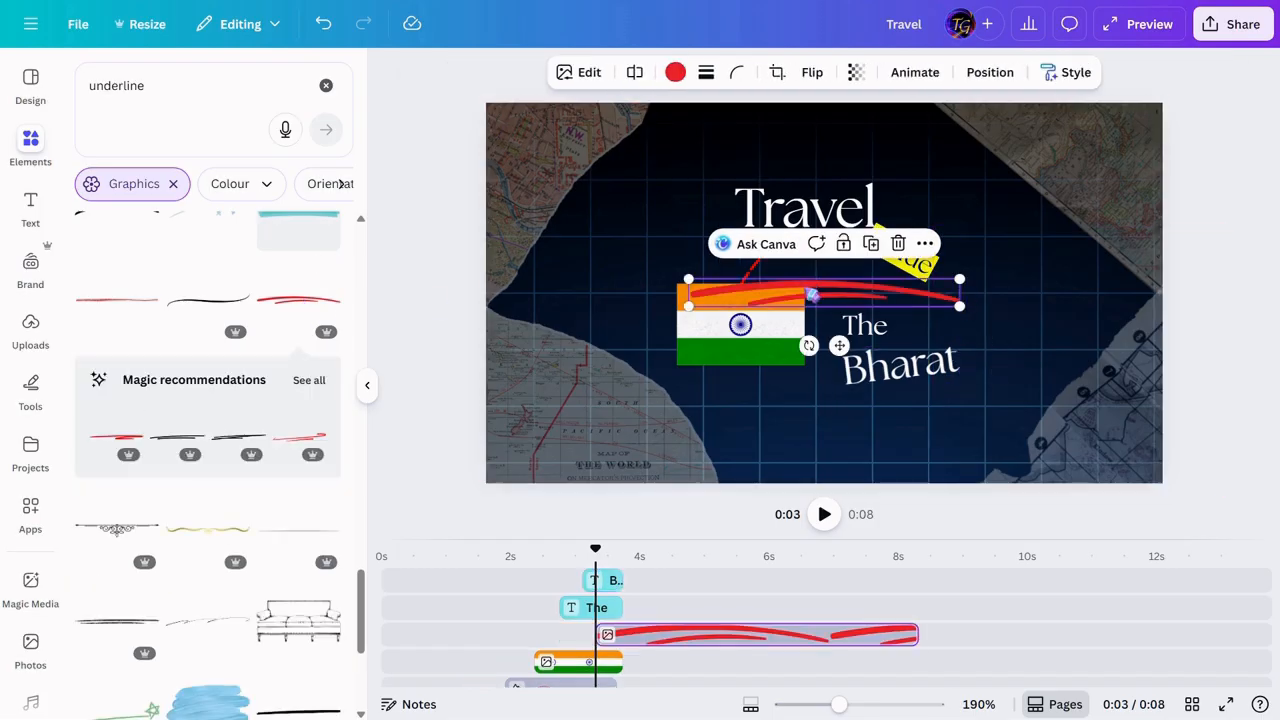
mouse_move(822, 296)
mouse_down()
mouse_move(886, 391)
mouse_move(956, 394)
mouse_up()
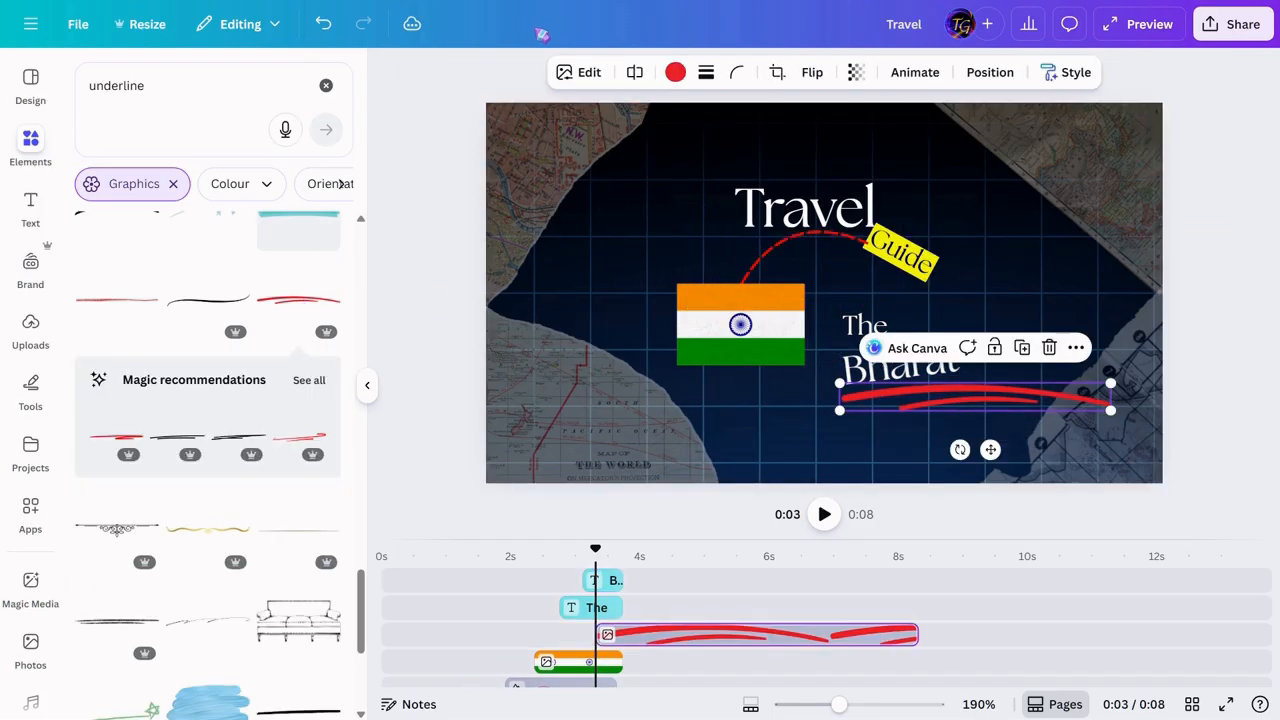
Recolour the underline to the document's yellow, shrink it to about the width of "Bharat", and tilt it to follow the word.
click(674, 73)
click(215, 199)
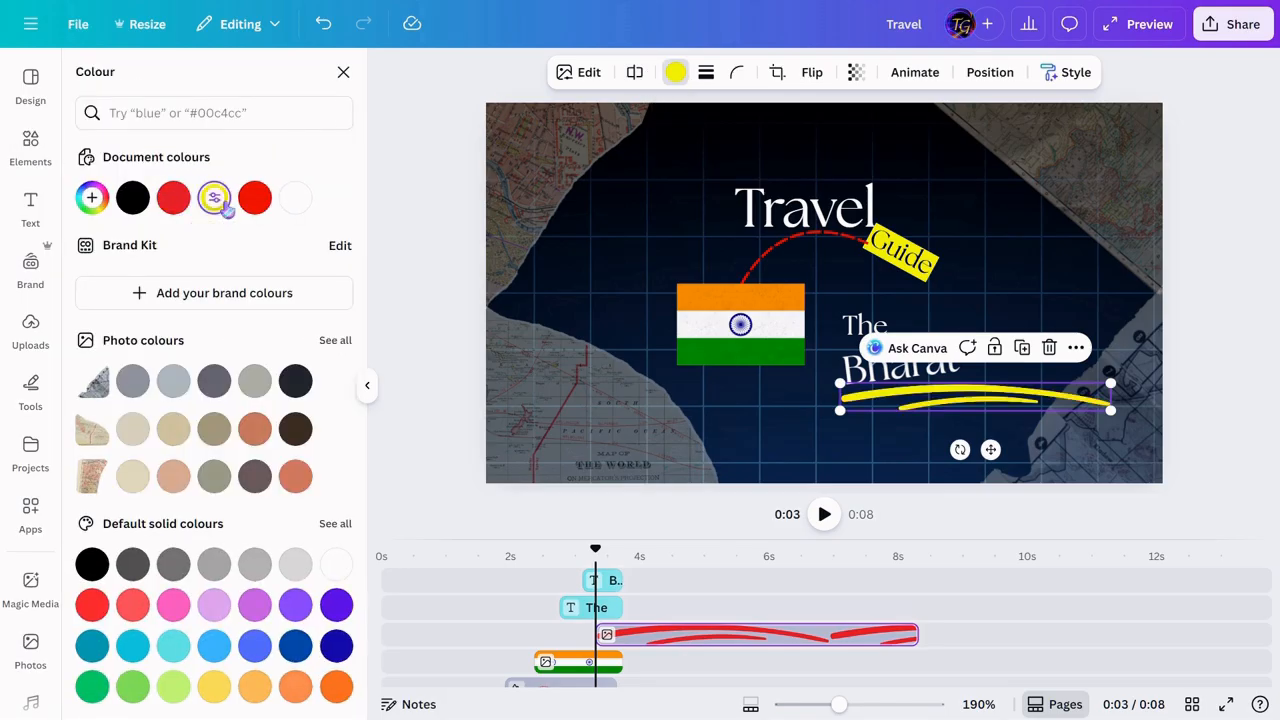
drag(1110, 408, 960, 384)
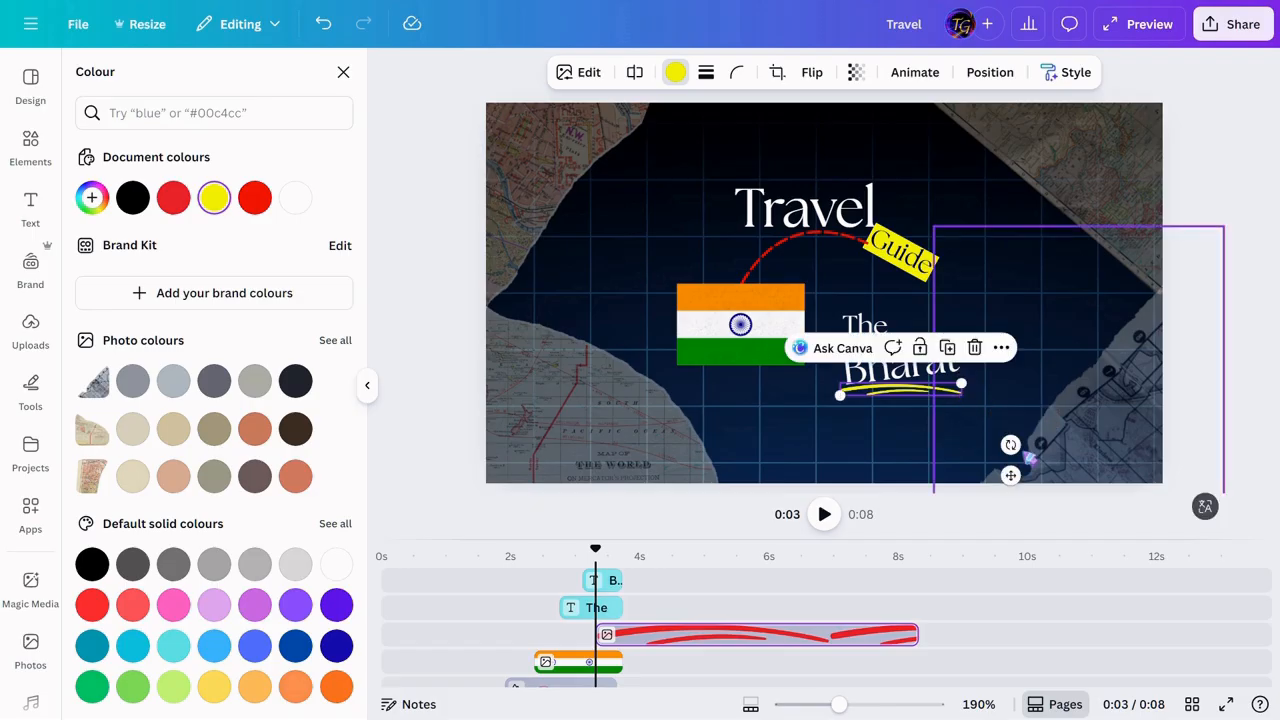
drag(1008, 444, 1018, 438)
drag(898, 400, 909, 393)
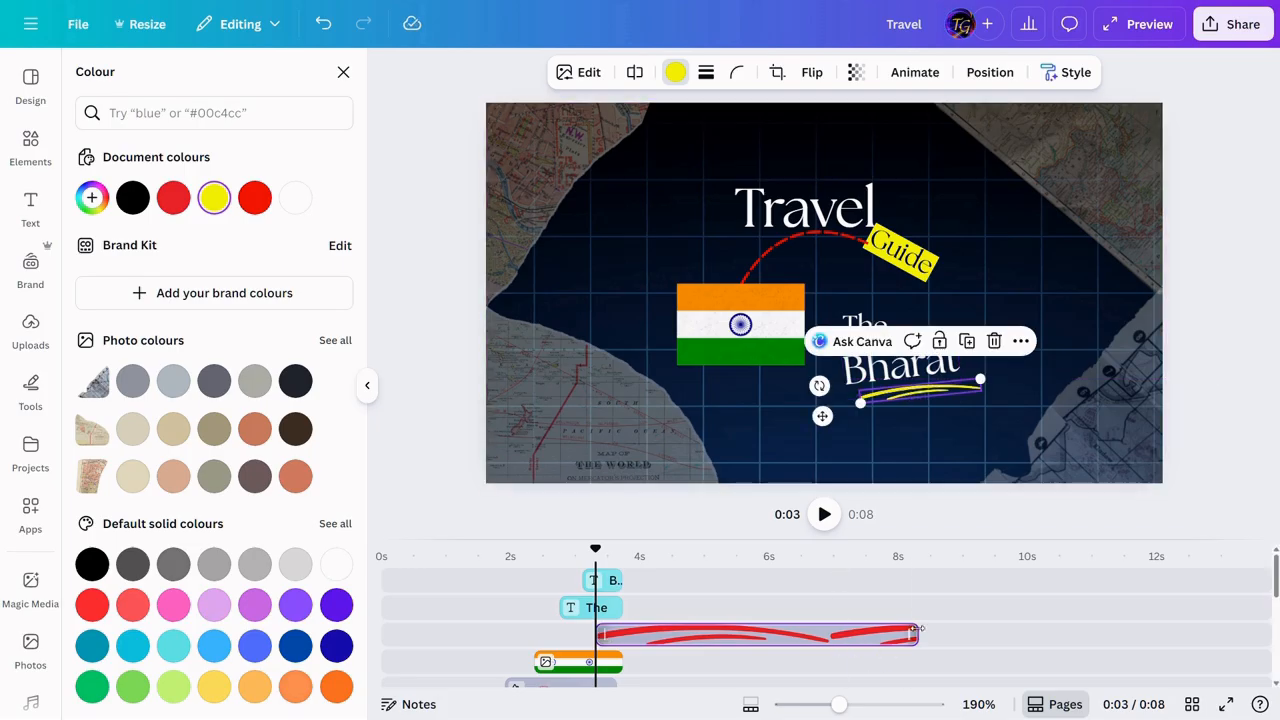
Trim the underline clip to end alongside the "Bharat" clip and give it a rightward Wipe on enter only.
drag(910, 632, 630, 633)
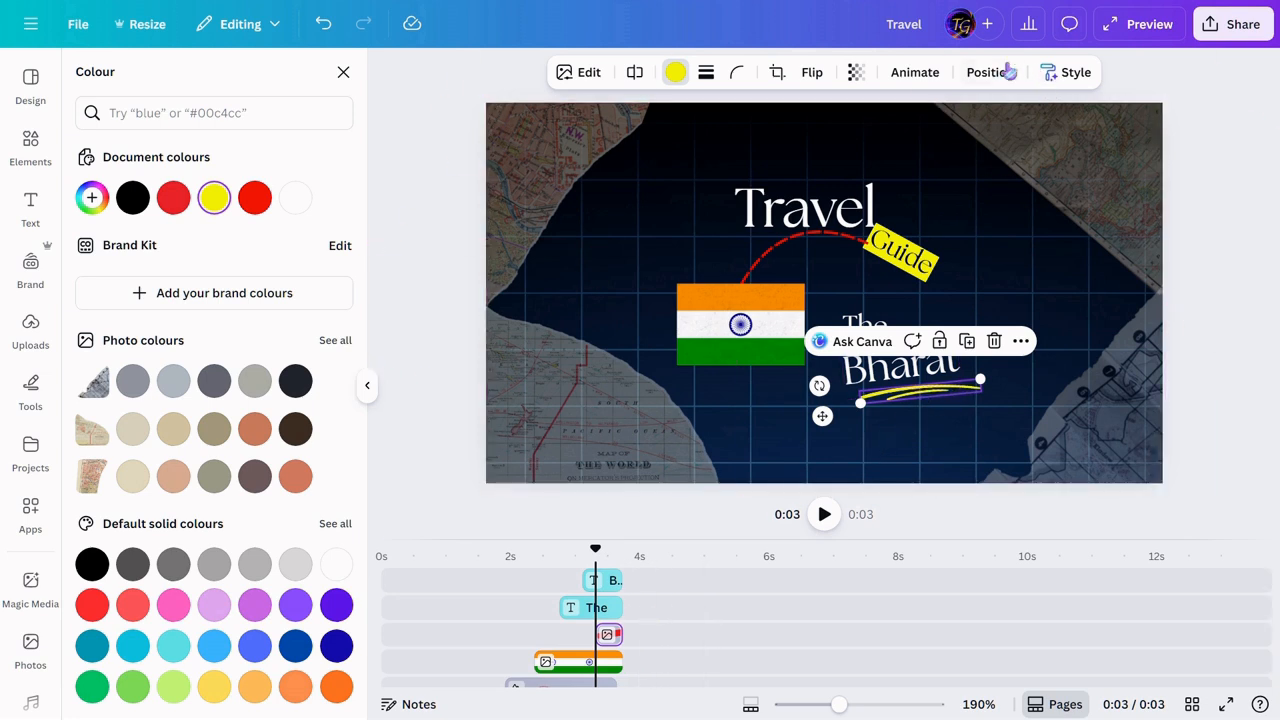
click(918, 80)
click(205, 500)
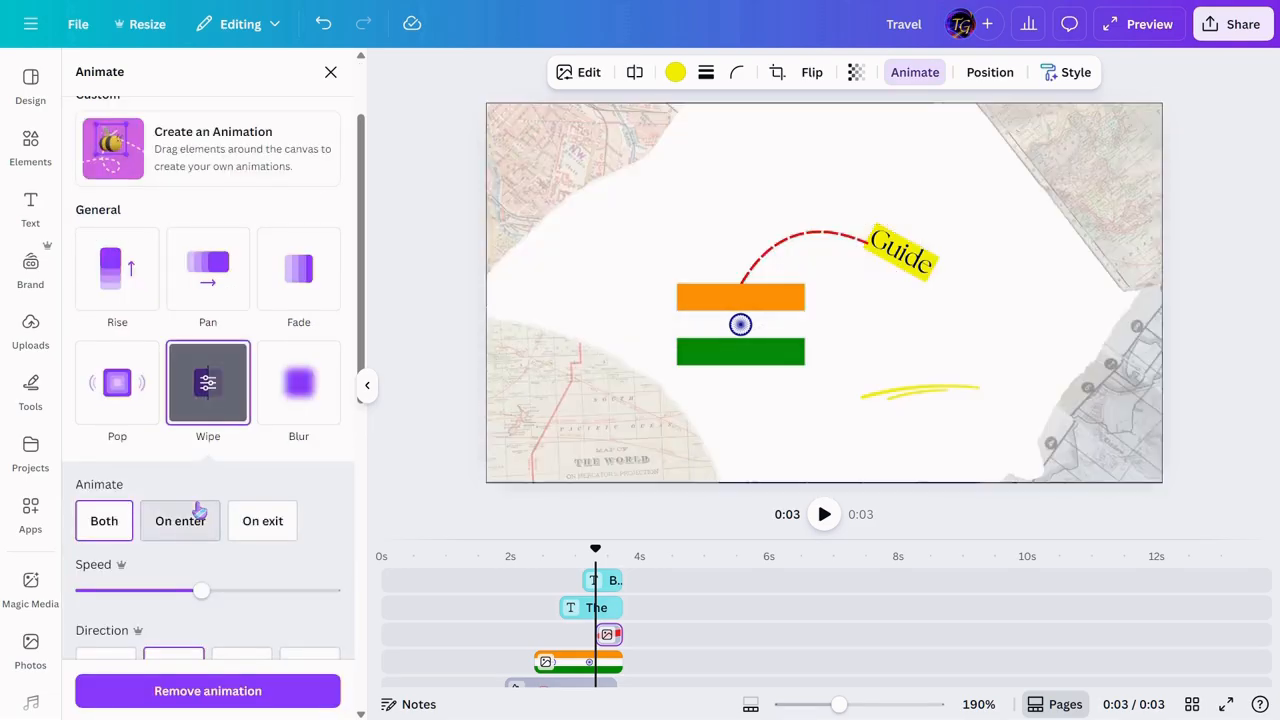
click(176, 532)
scroll(171, 531, down, 3)
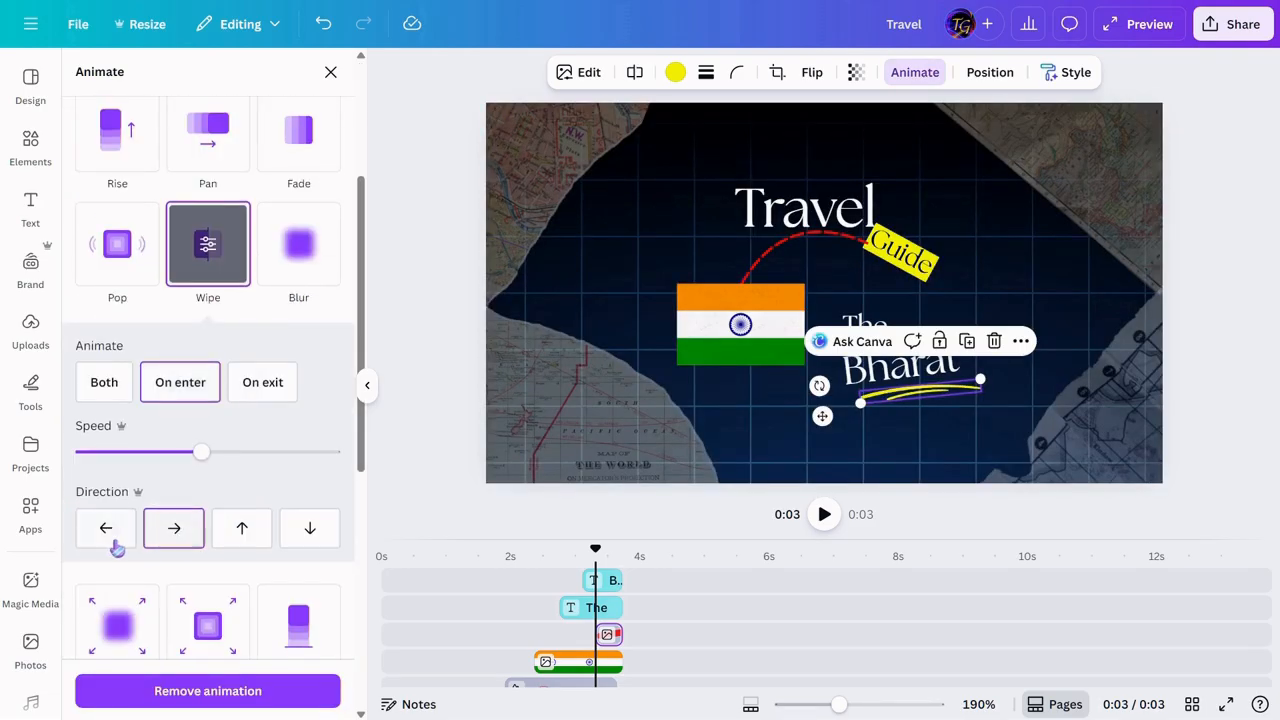
click(113, 542)
click(170, 538)
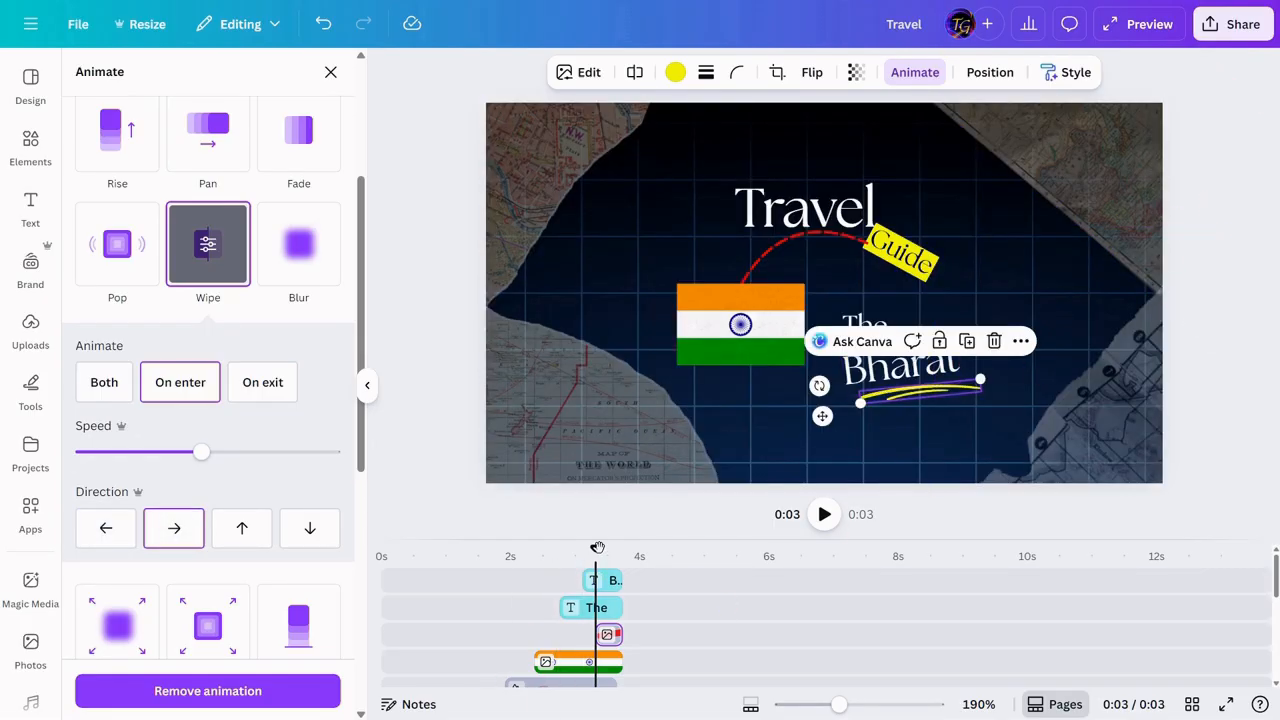
Play the scene from the start to review the animations and the timing of the map corners' entrance.
drag(597, 547, 381, 548)
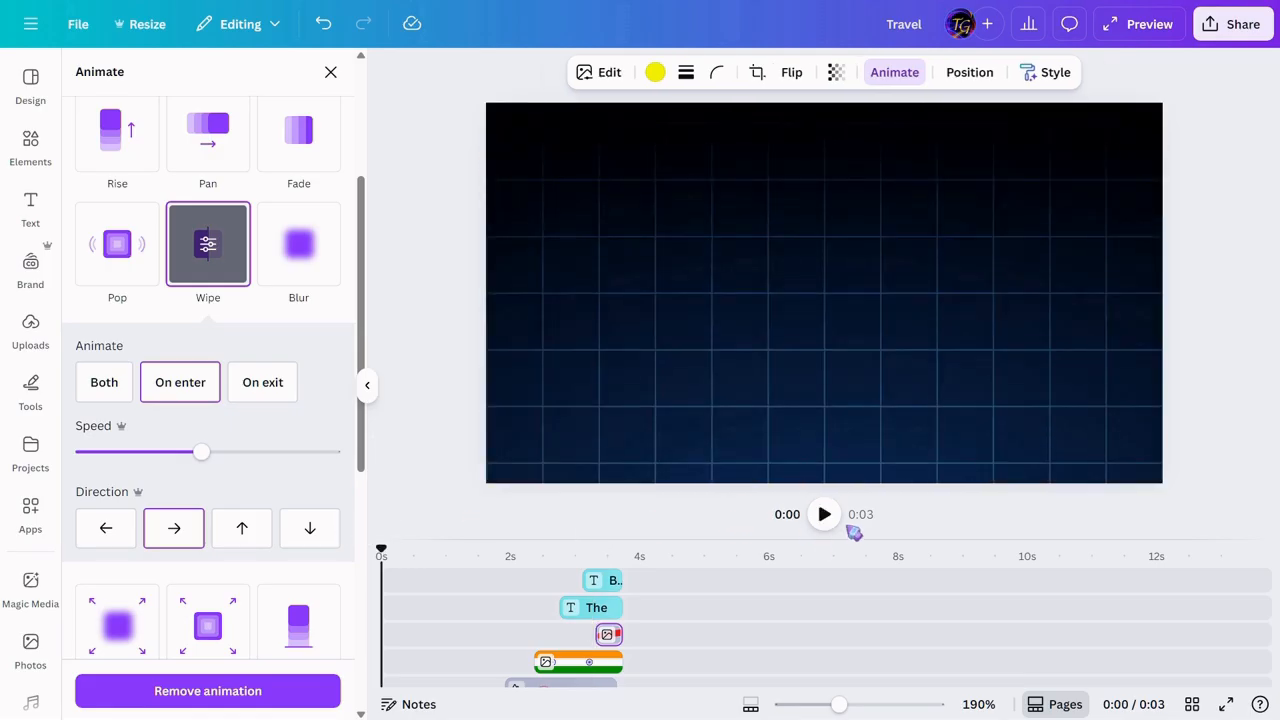
click(825, 515)
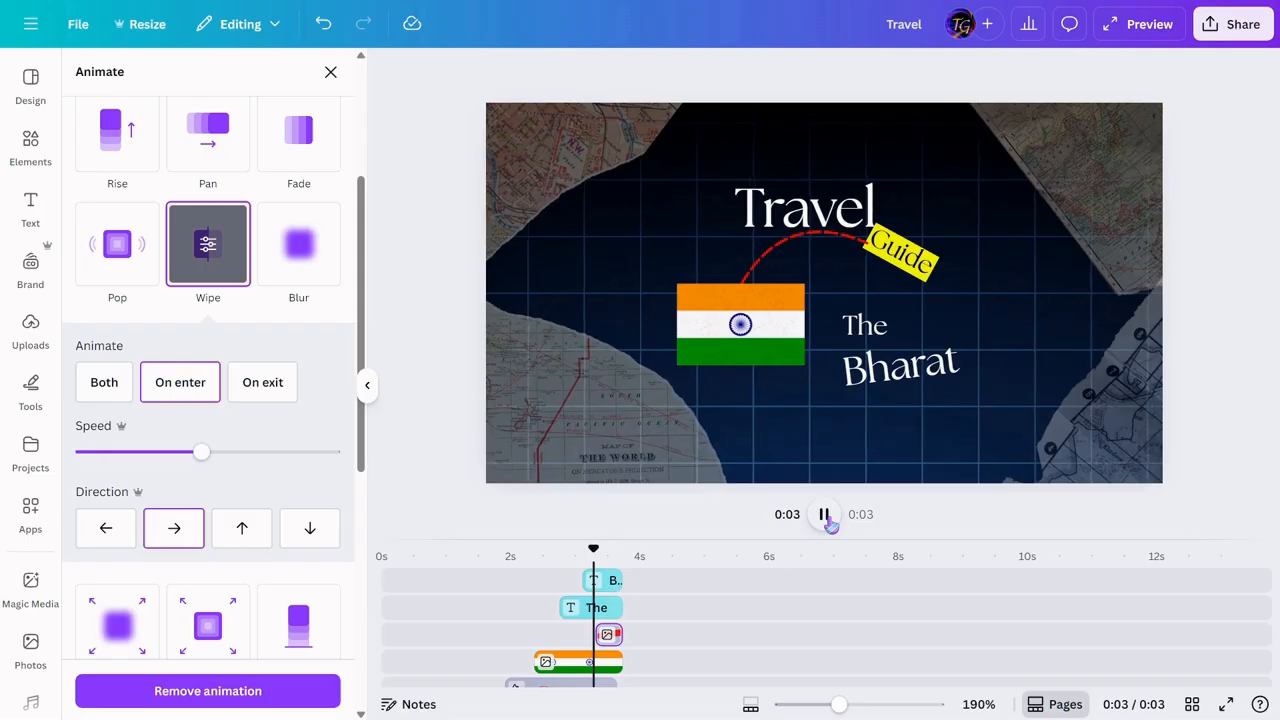
click(825, 515)
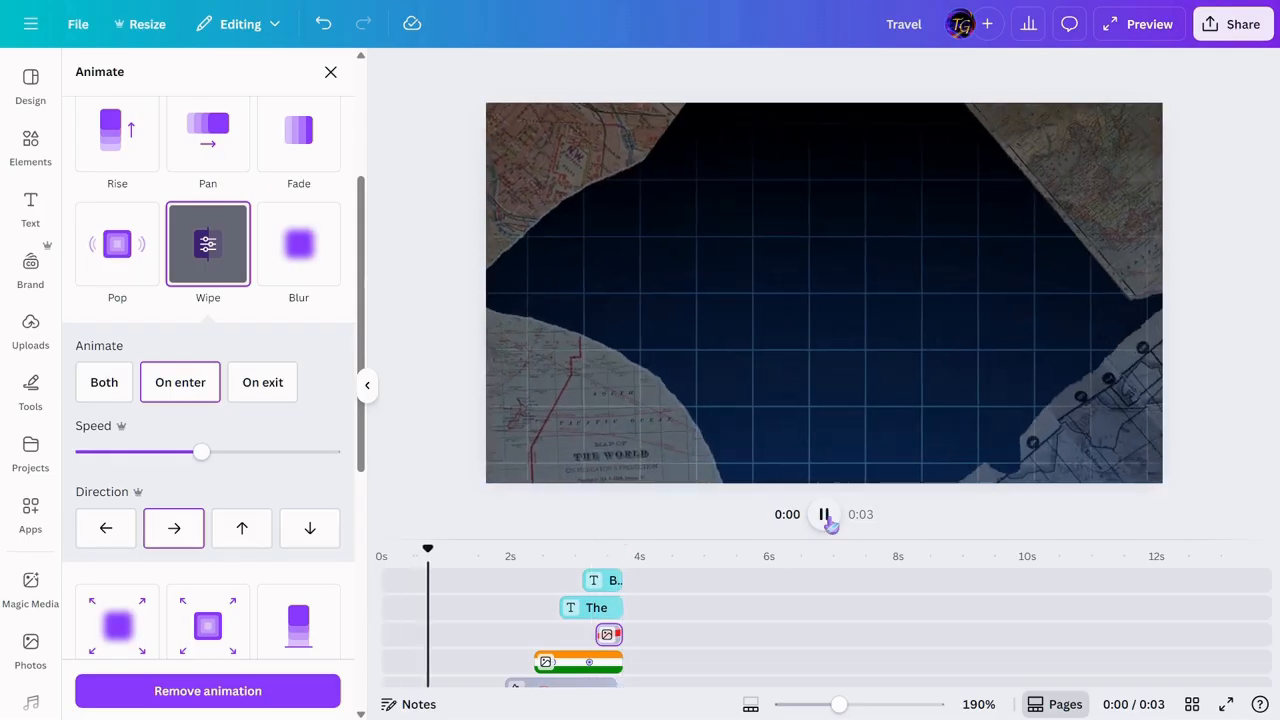
click(825, 515)
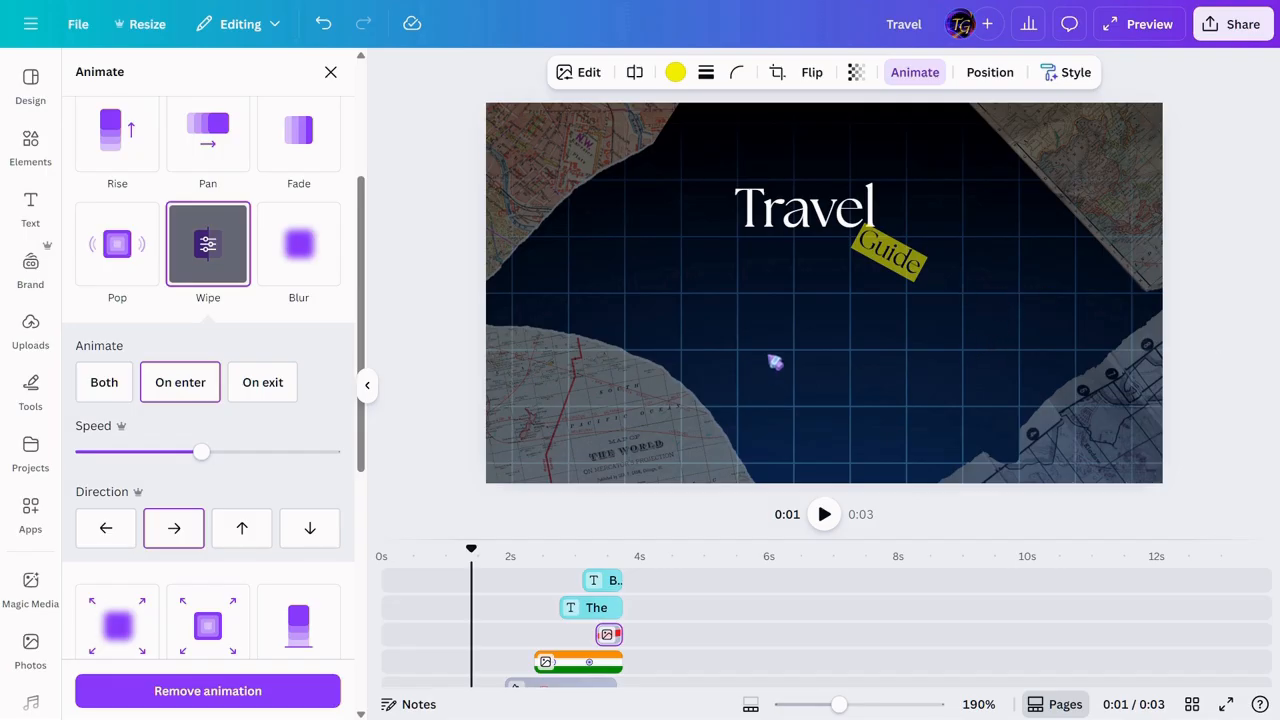
scroll(477, 587, down, 5)
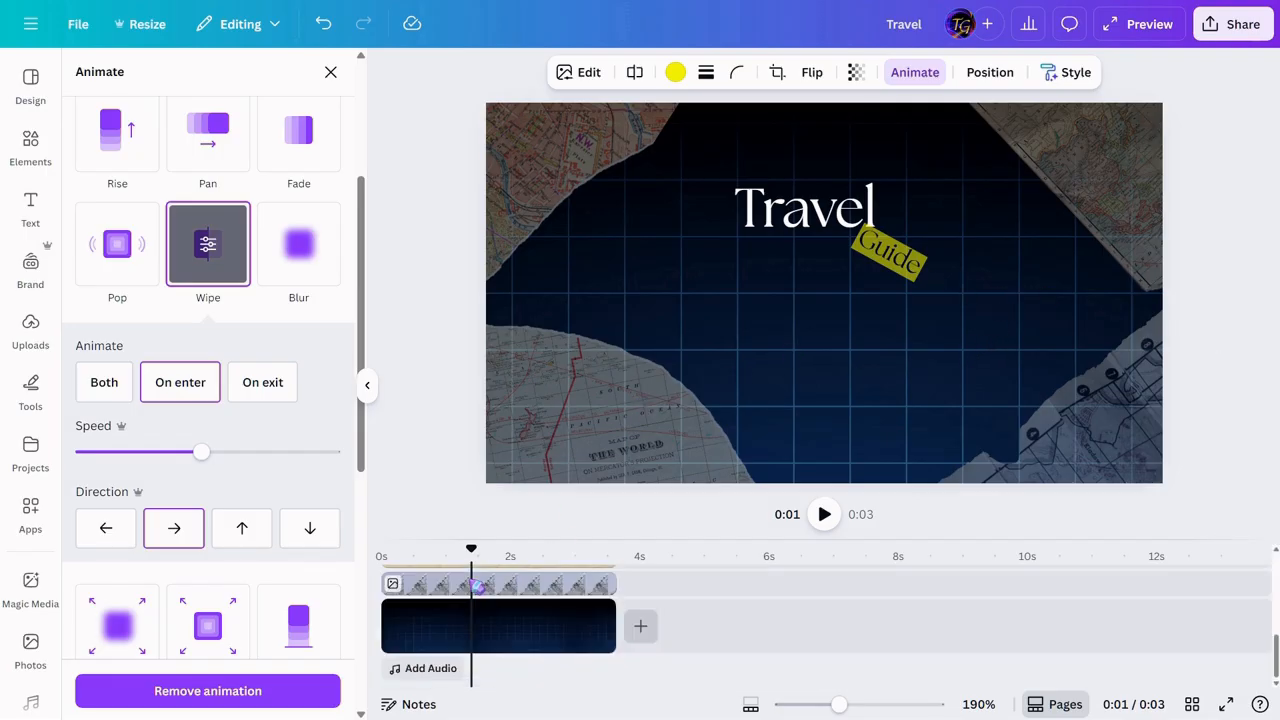
drag(468, 545, 351, 558)
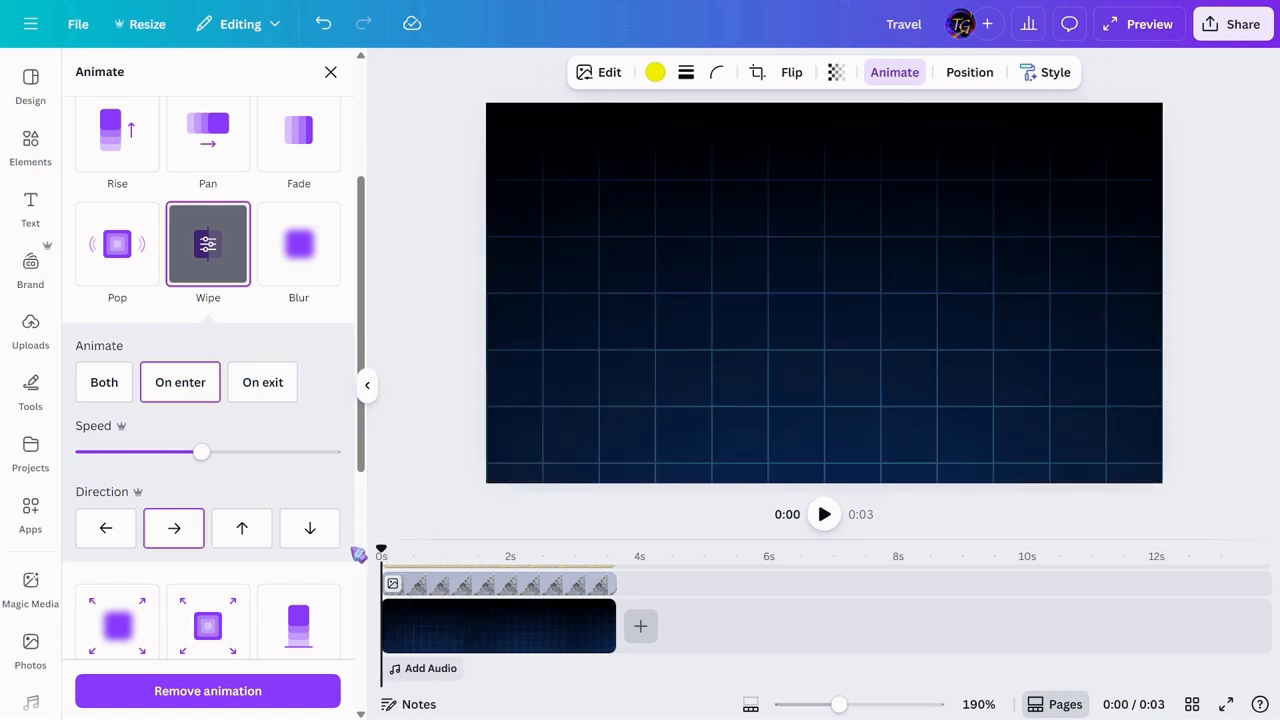
click(824, 514)
click(413, 585)
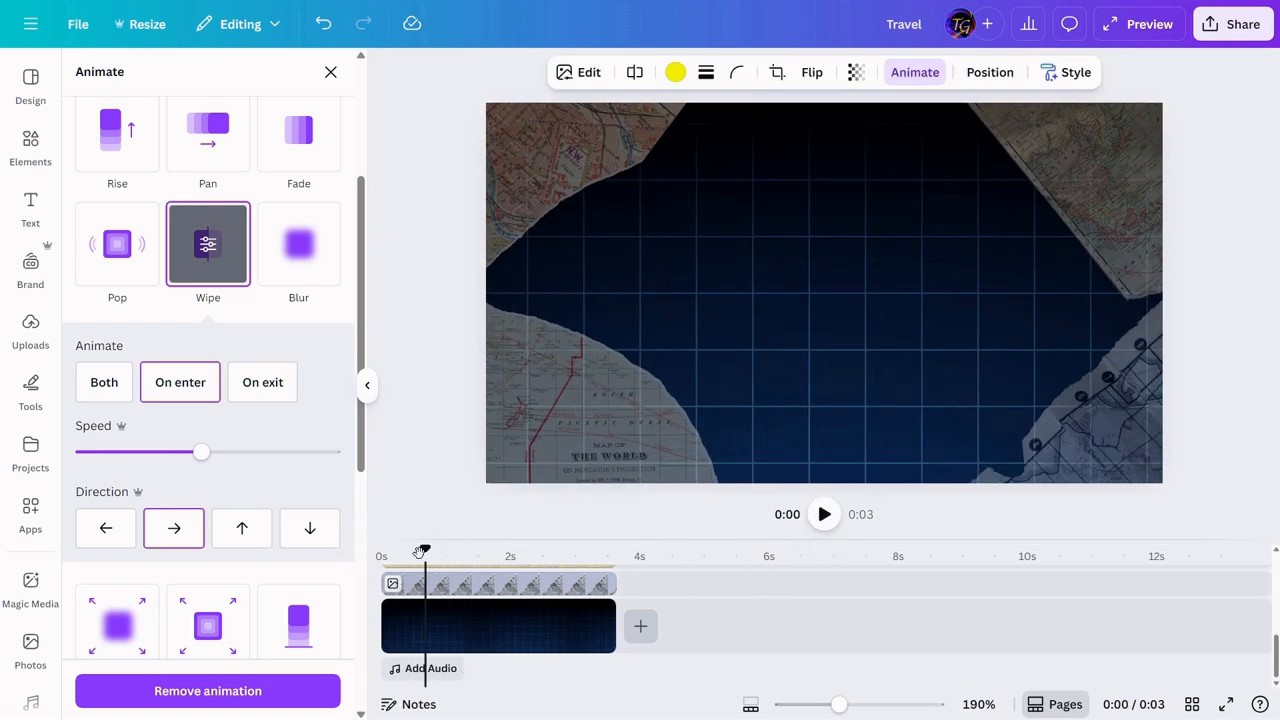
drag(424, 551, 389, 551)
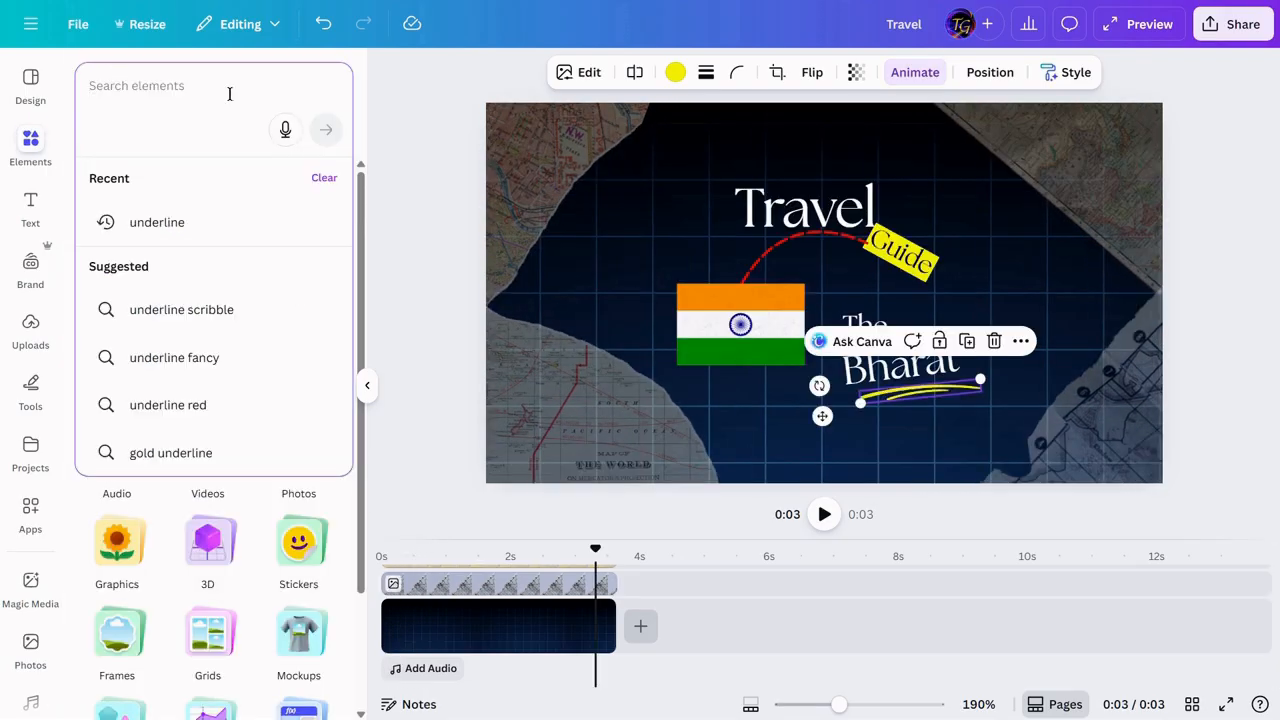
Search the elements for "paper sound" and add the "Sound of Paper Tearing" audio at about 0.2 s.
text(pa)
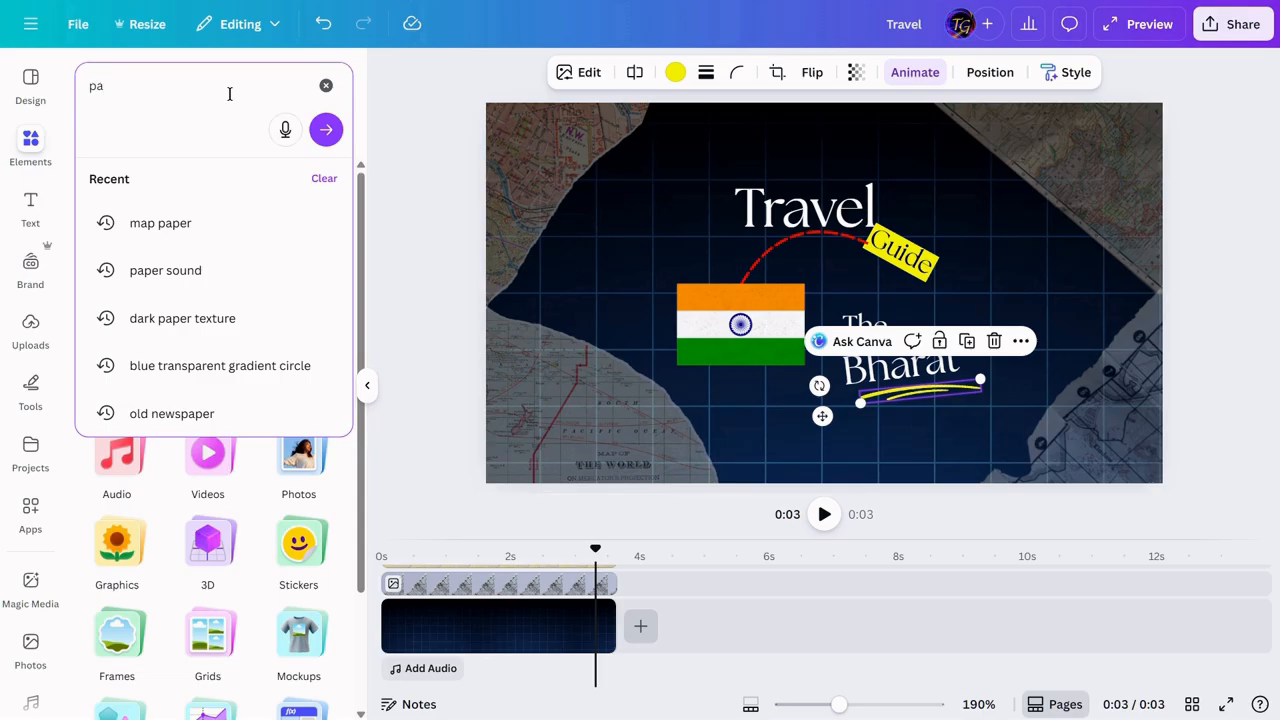
click(166, 272)
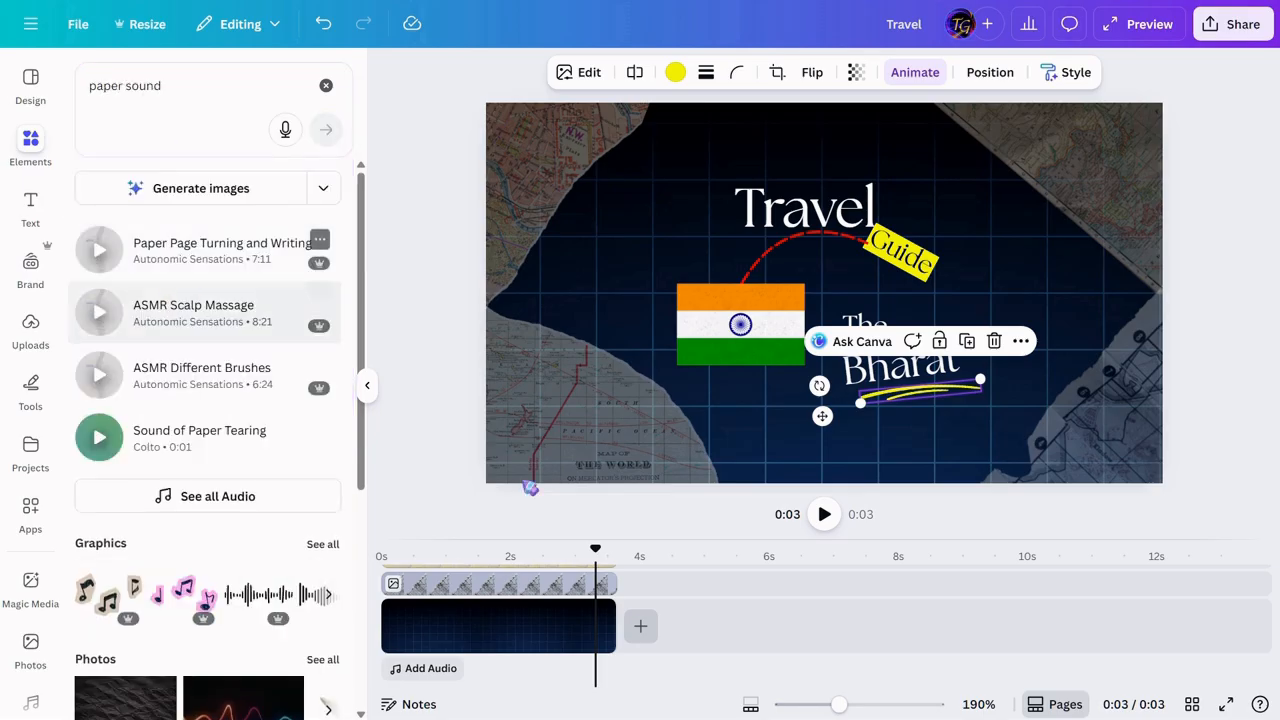
click(397, 548)
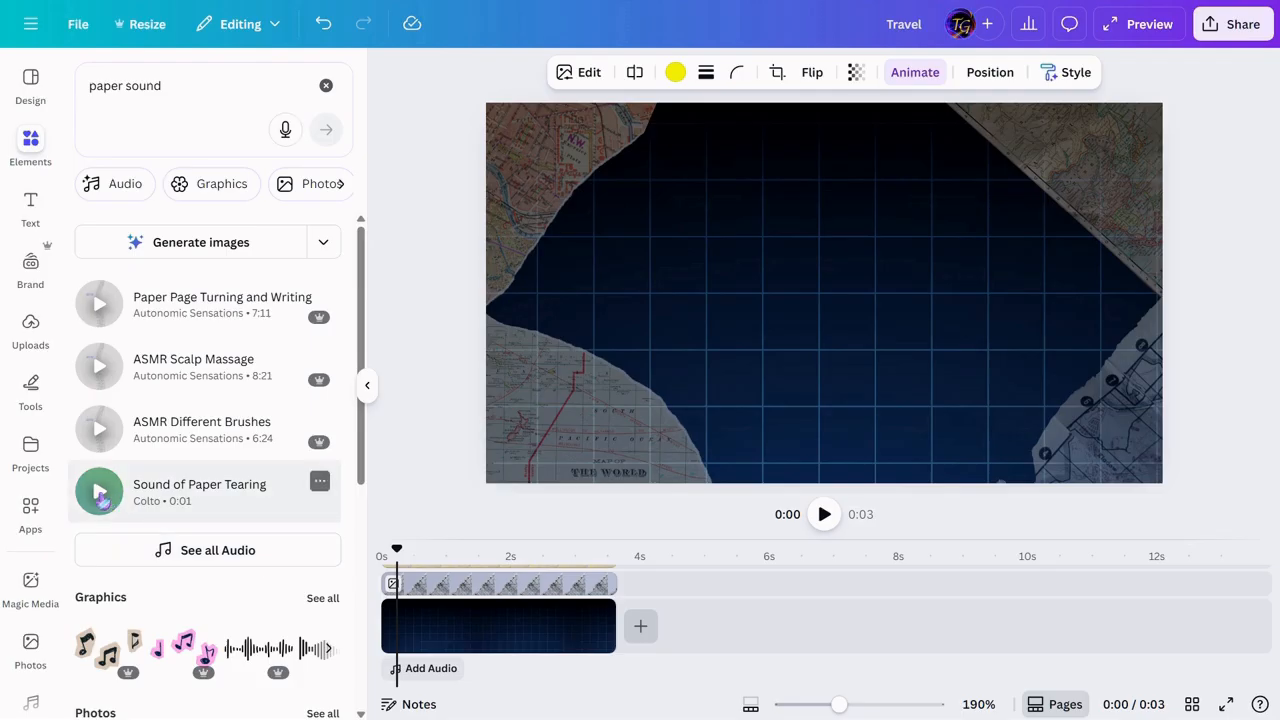
click(100, 493)
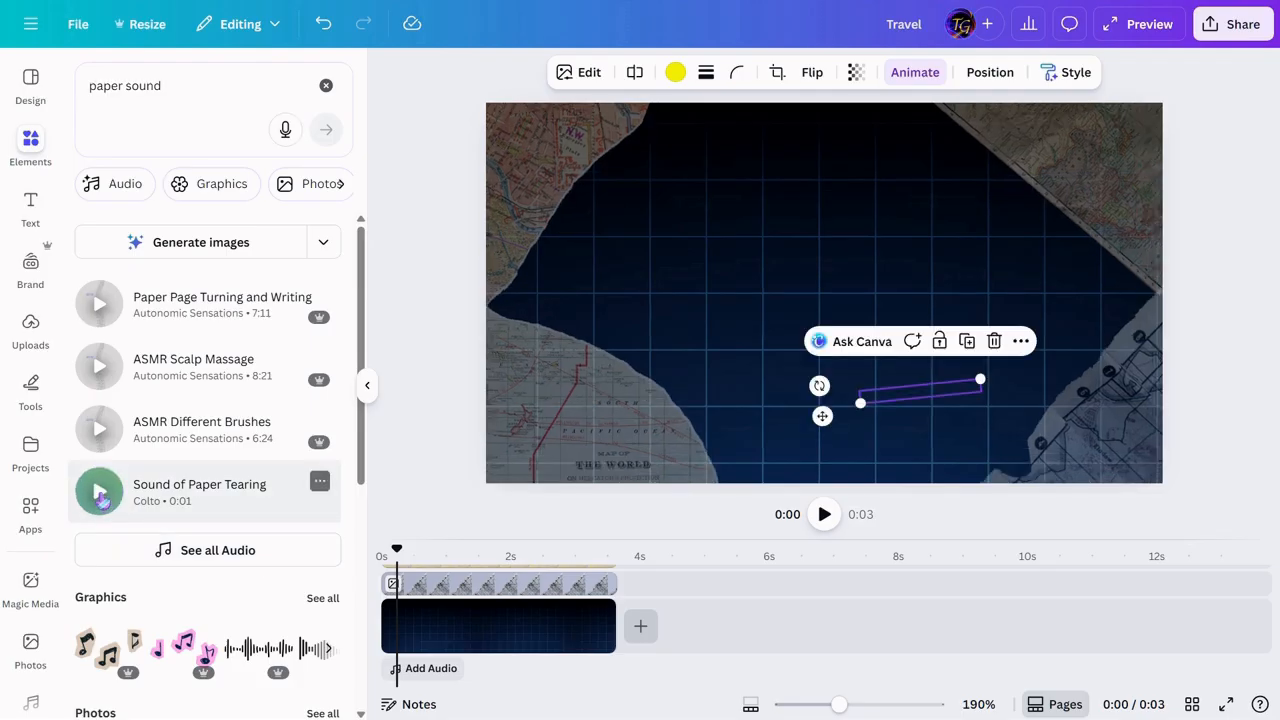
click(176, 501)
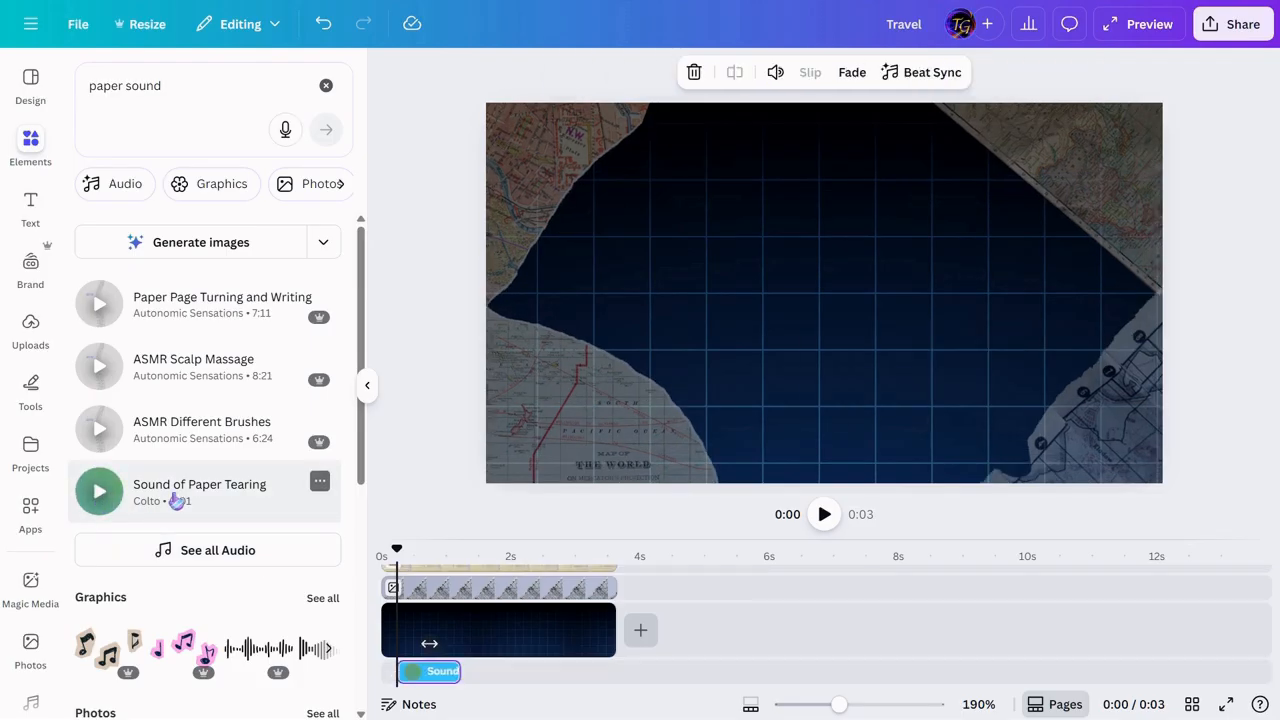
Trim the paper tearing audio to about 0.5 s long and play the scene from the start to check it.
mouse_move(429, 643)
mouse_down()
mouse_move(401, 643)
mouse_move(415, 643)
mouse_up()
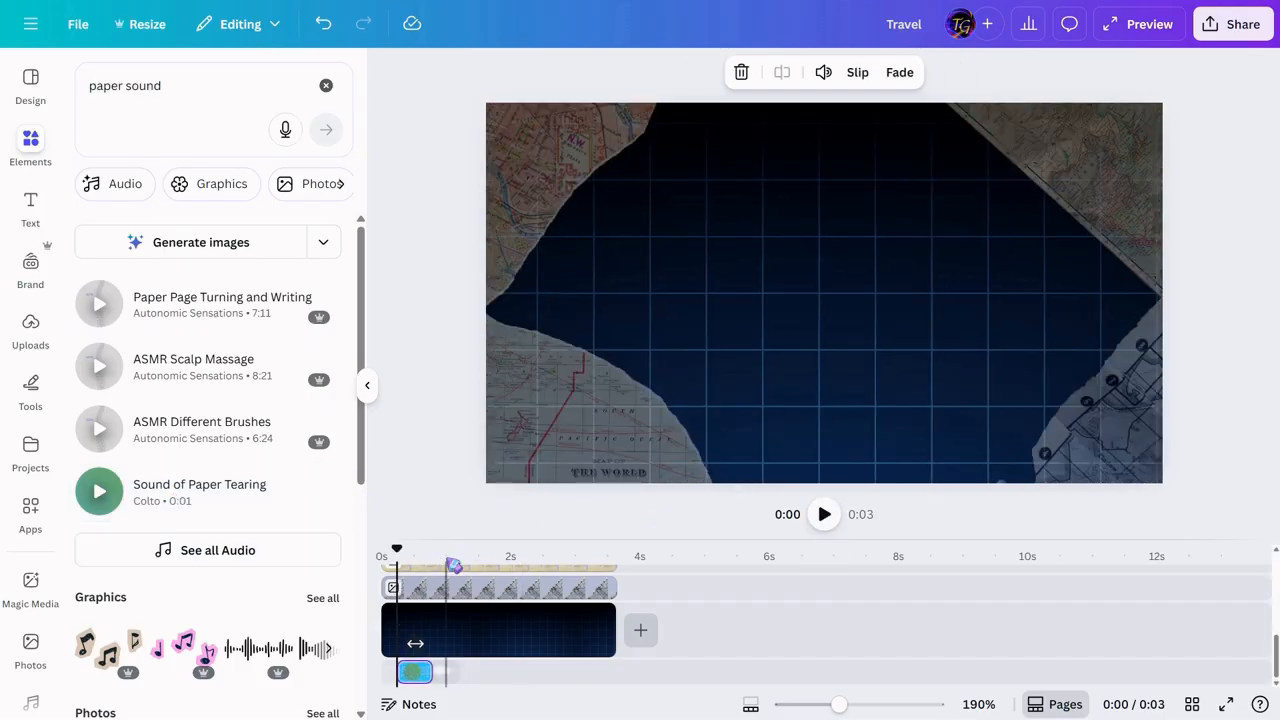
drag(397, 549, 380, 549)
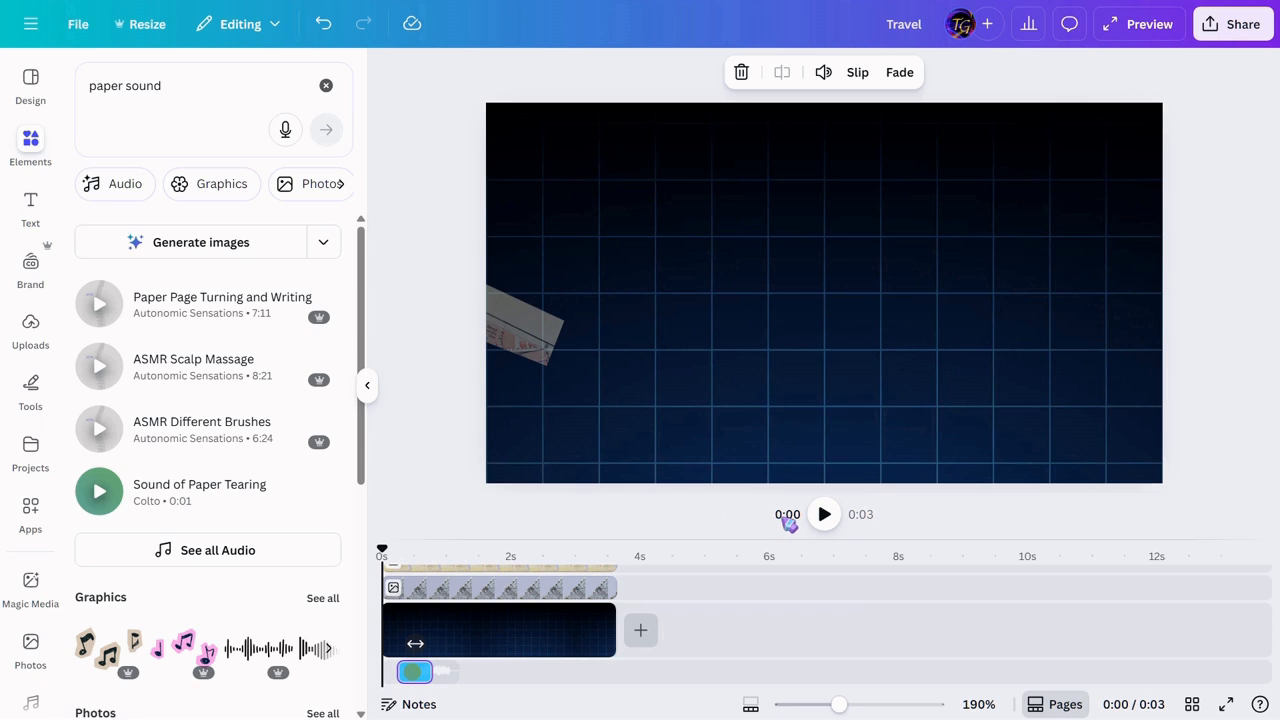
click(825, 516)
click(825, 518)
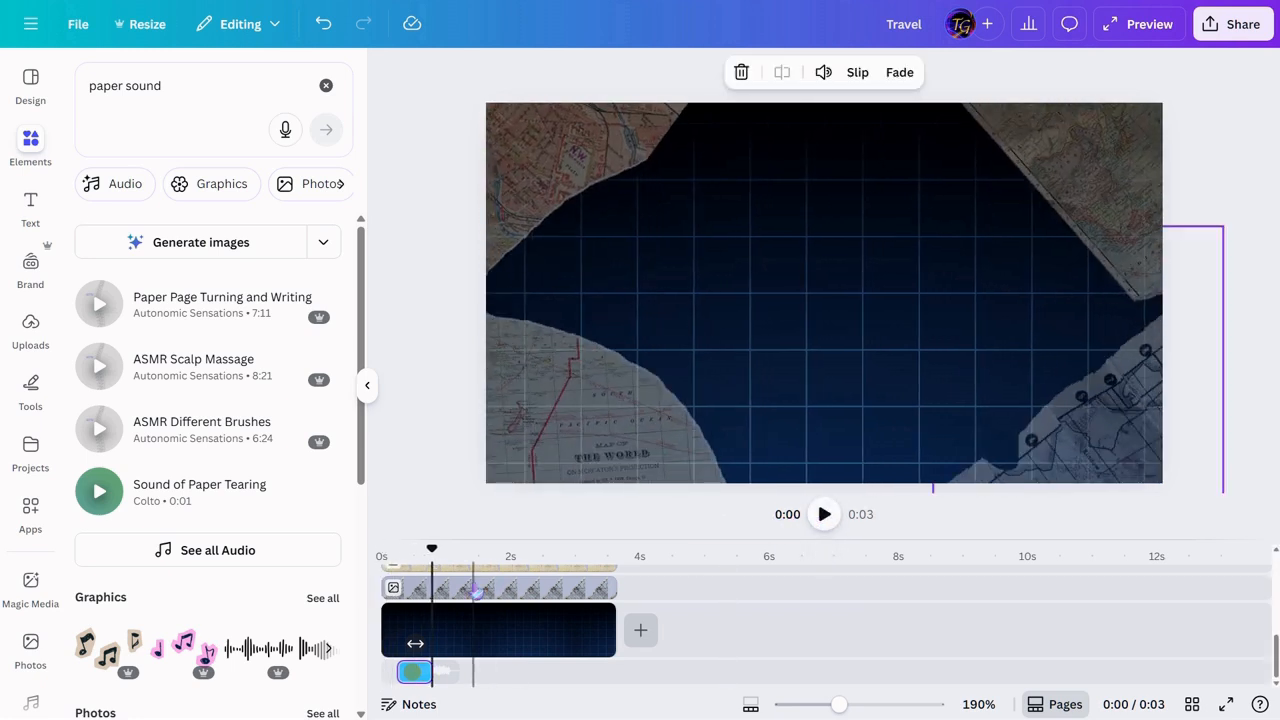
Find the "Relay Clicks 38" audio, preview it, and add it at the start of the "Travel" text clip, about 0.8 s.
scroll(476, 590, up, 5)
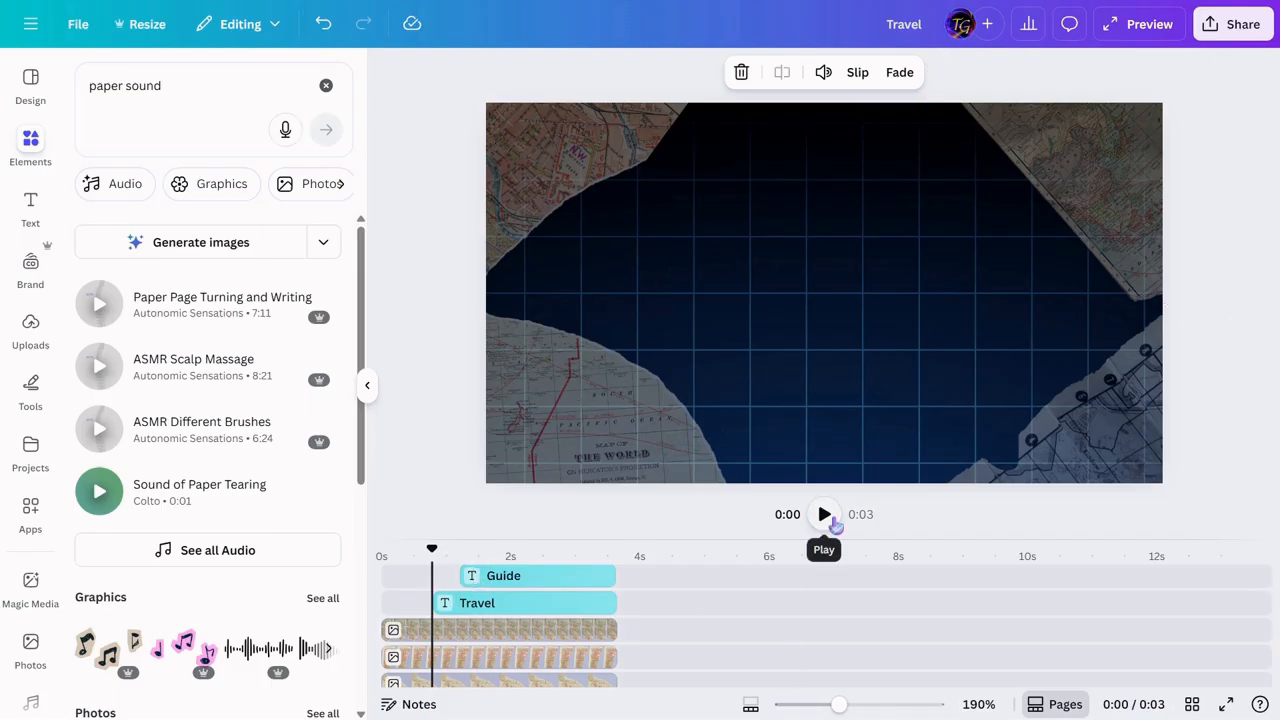
click(325, 86)
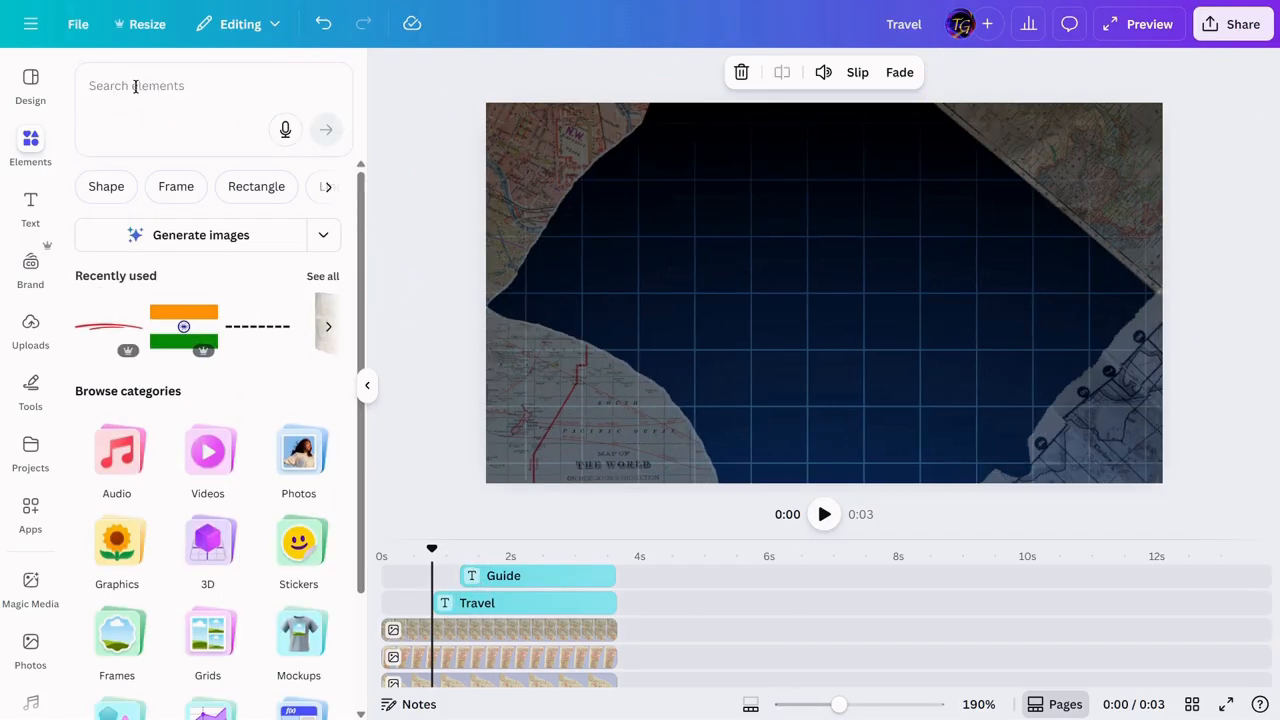
click(136, 86)
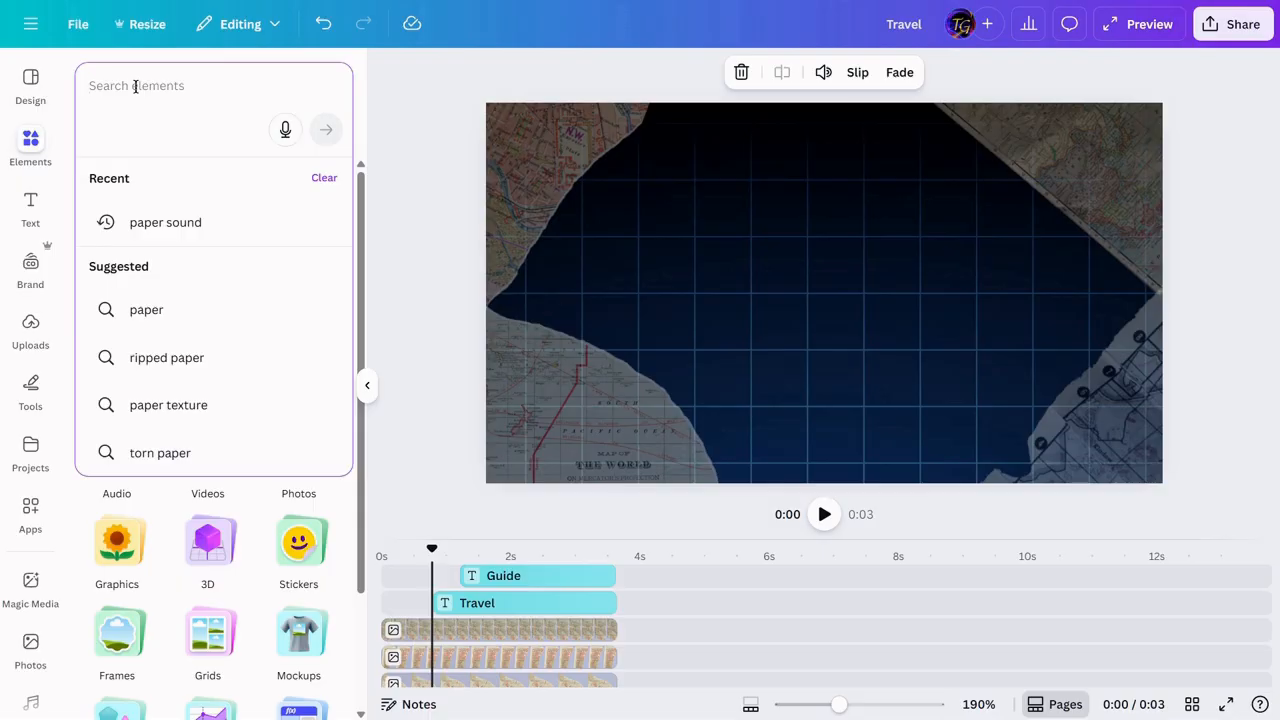
text(rela)
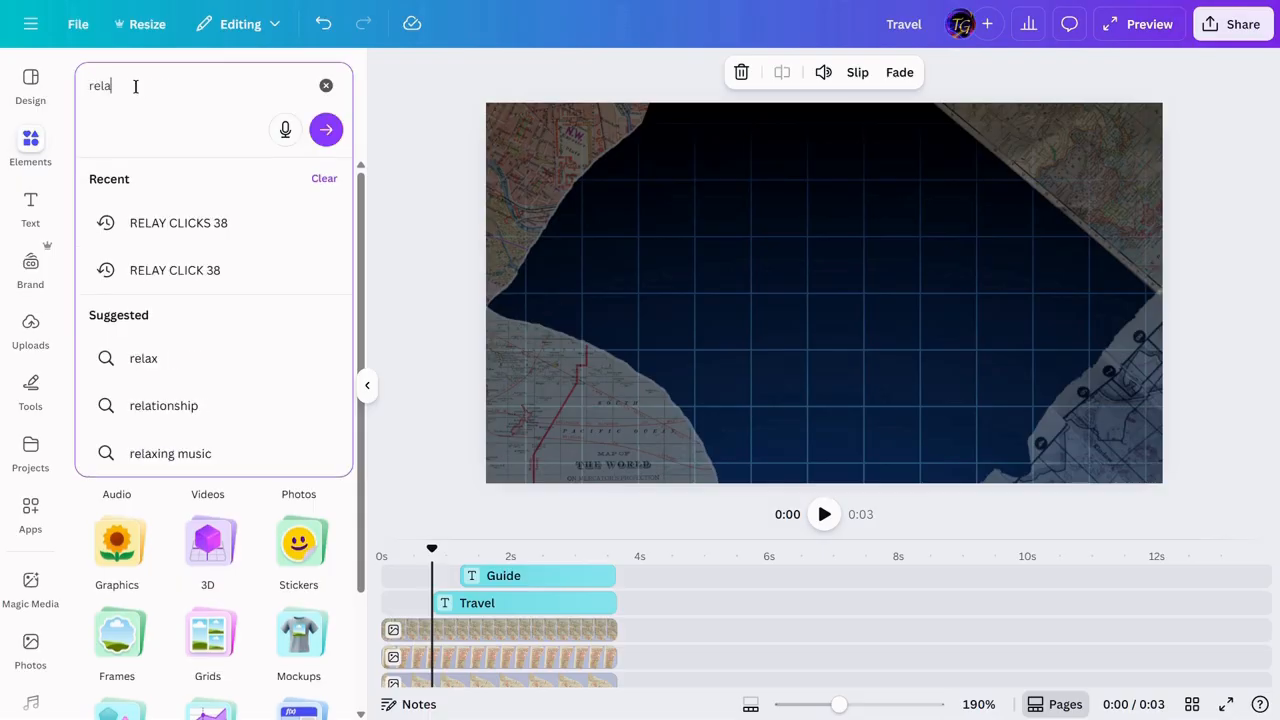
click(177, 222)
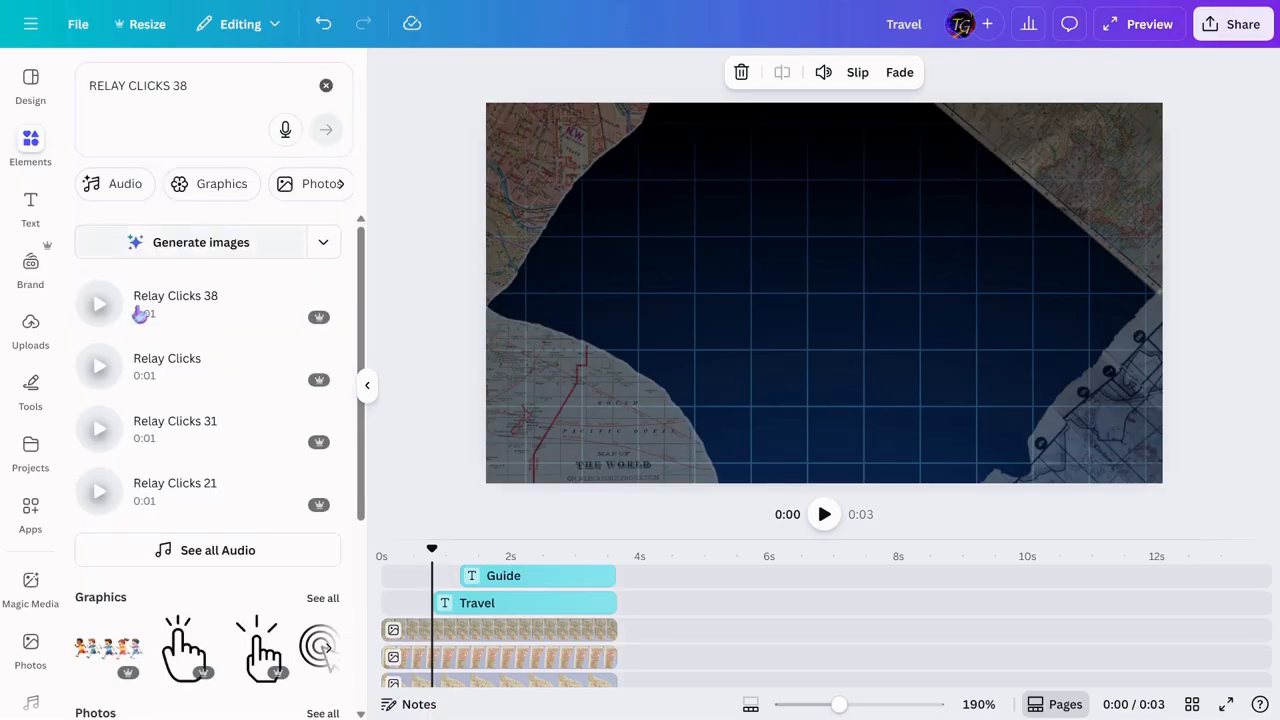
click(100, 305)
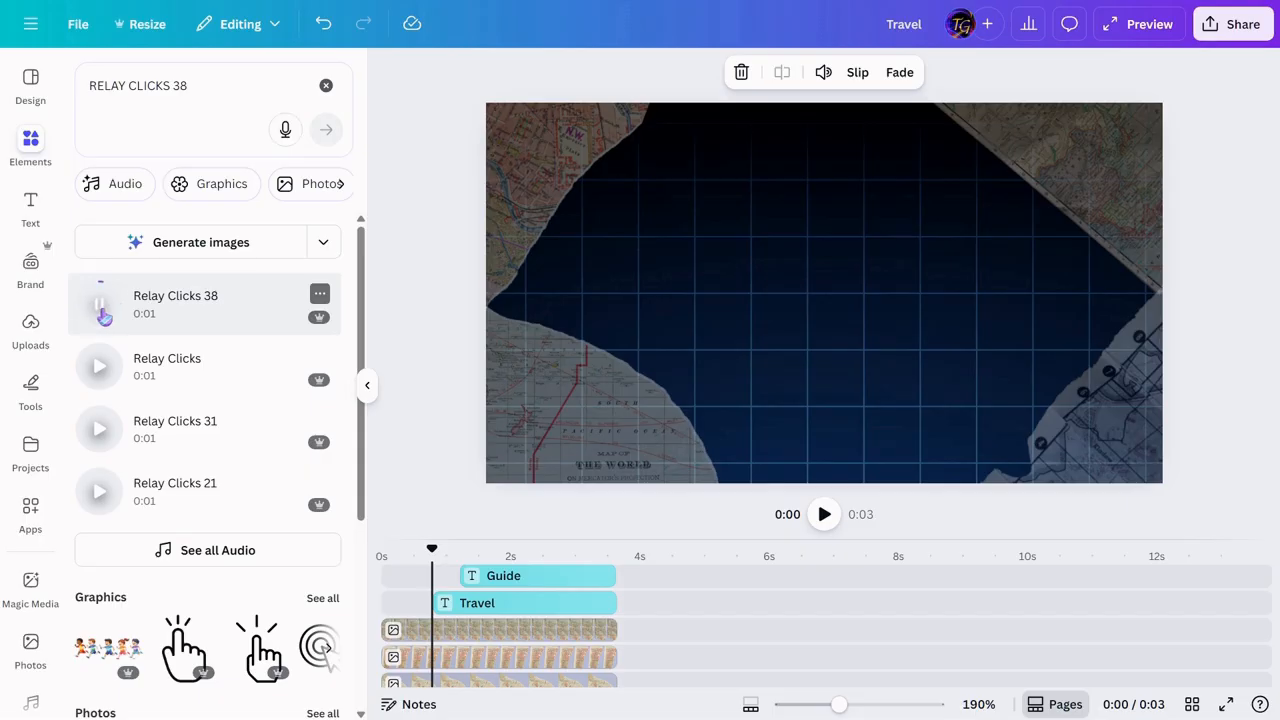
click(173, 312)
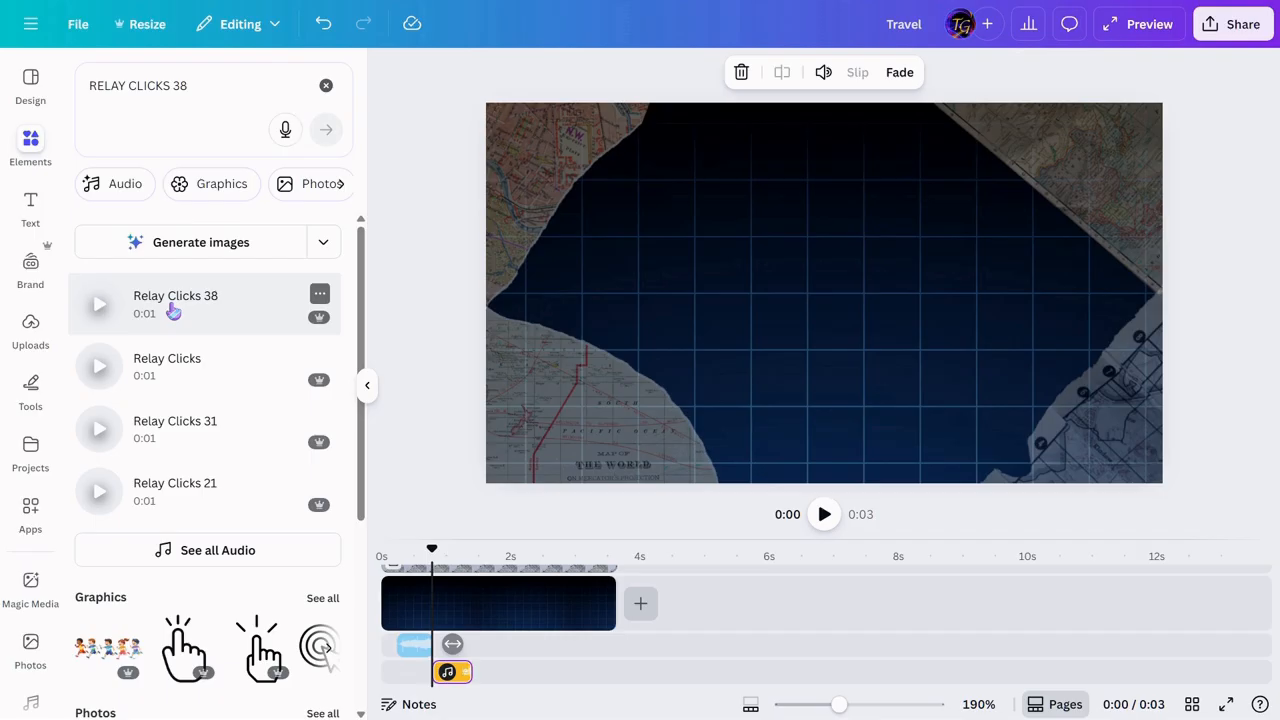
Play the scene from about 0.5 s until just before the route line to check the click sound's timing.
drag(428, 547, 412, 548)
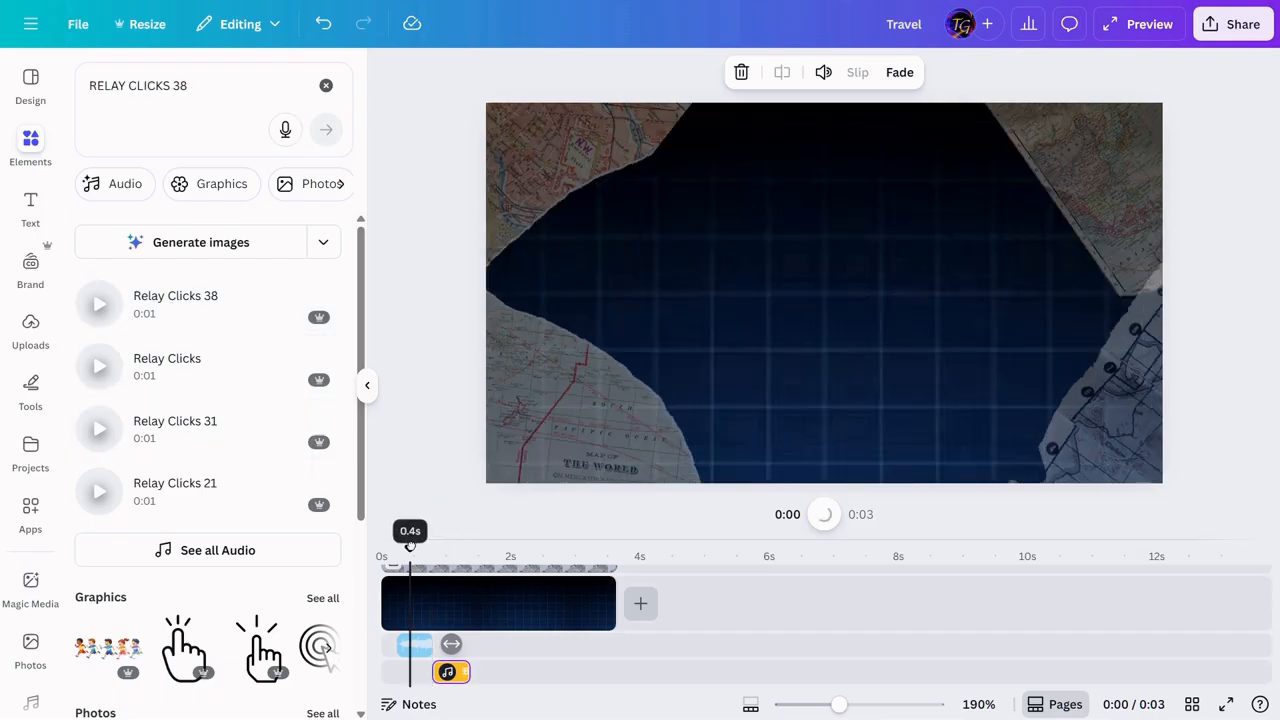
click(825, 515)
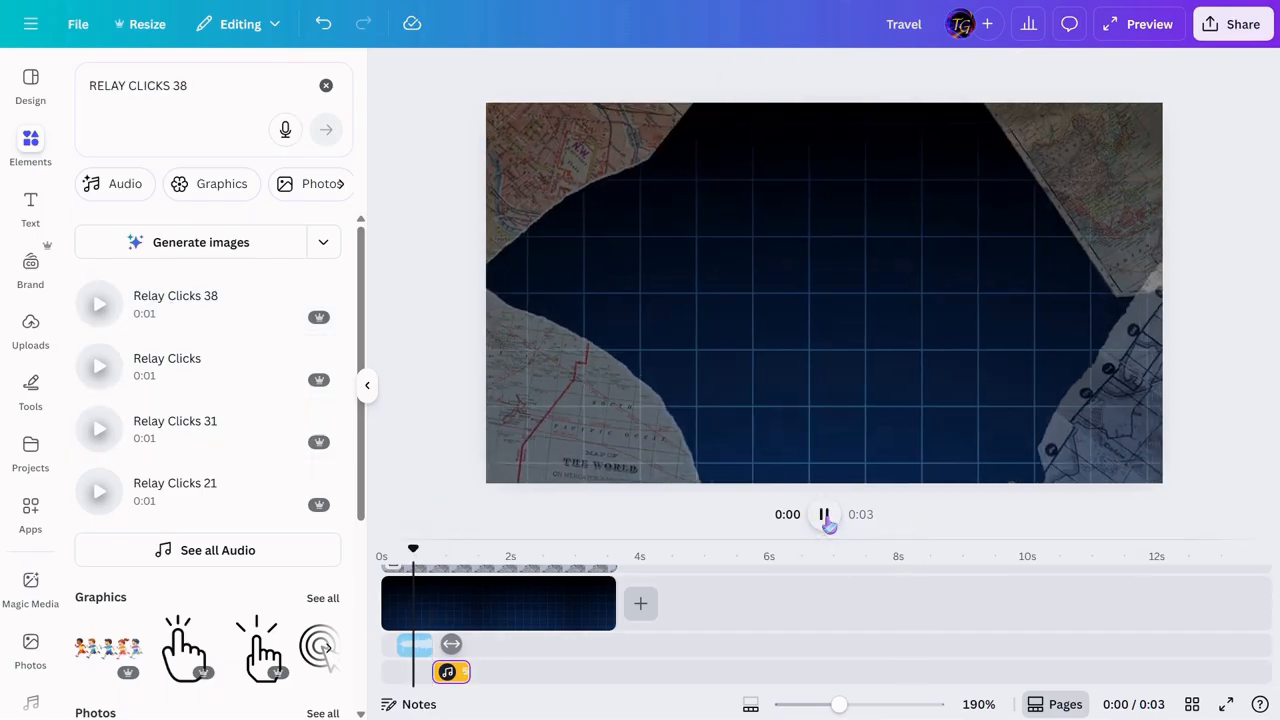
click(826, 516)
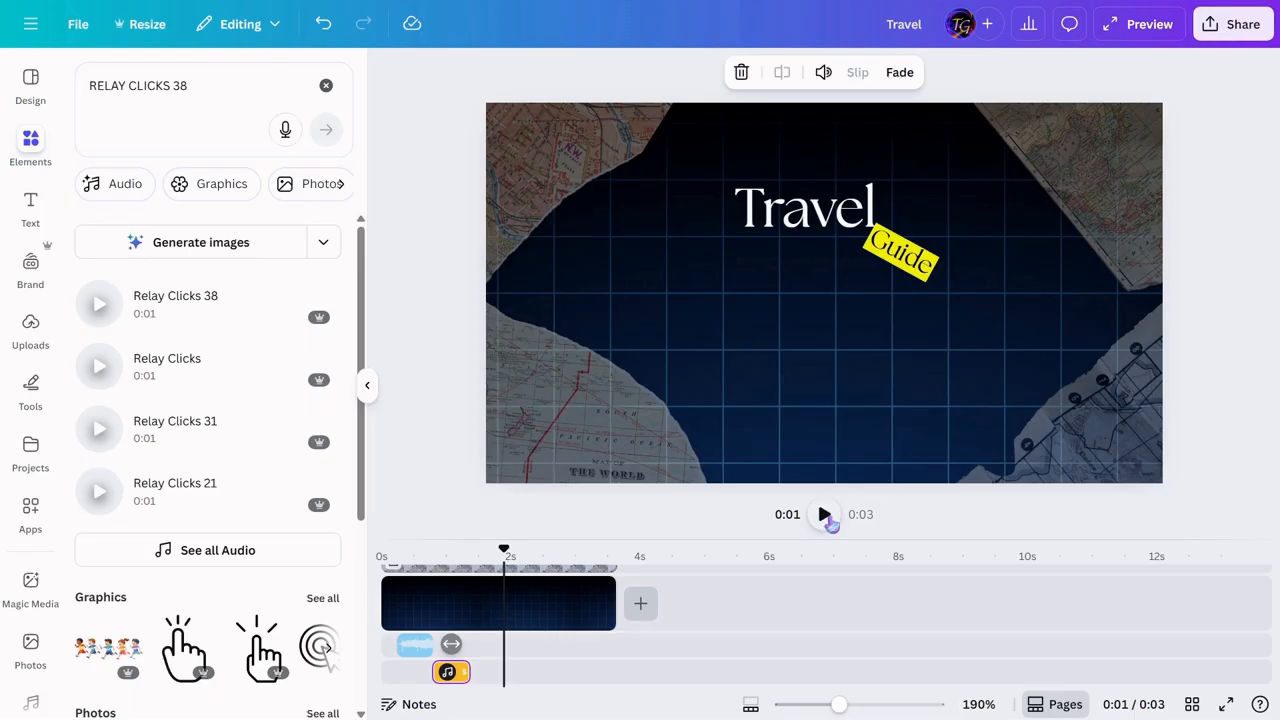
Search the elements for "pop sound" and preview a pop sound effect from the audio results.
scroll(508, 581, up, 2)
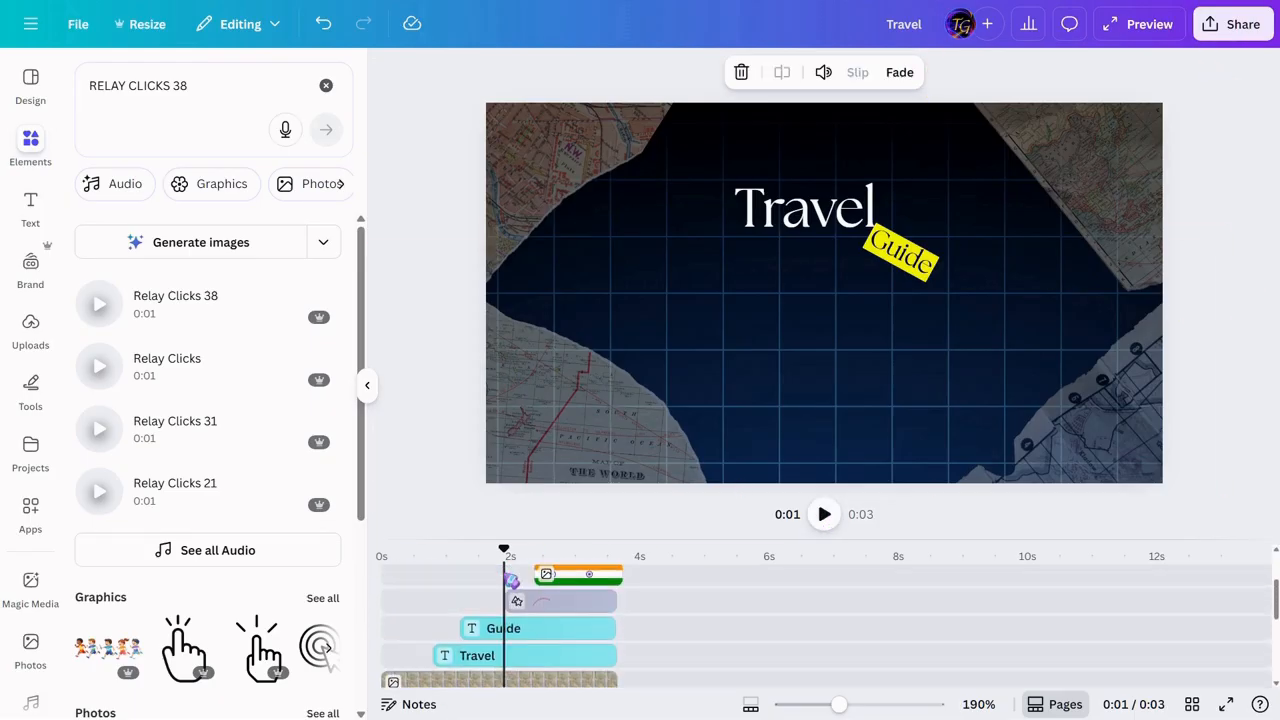
click(326, 87)
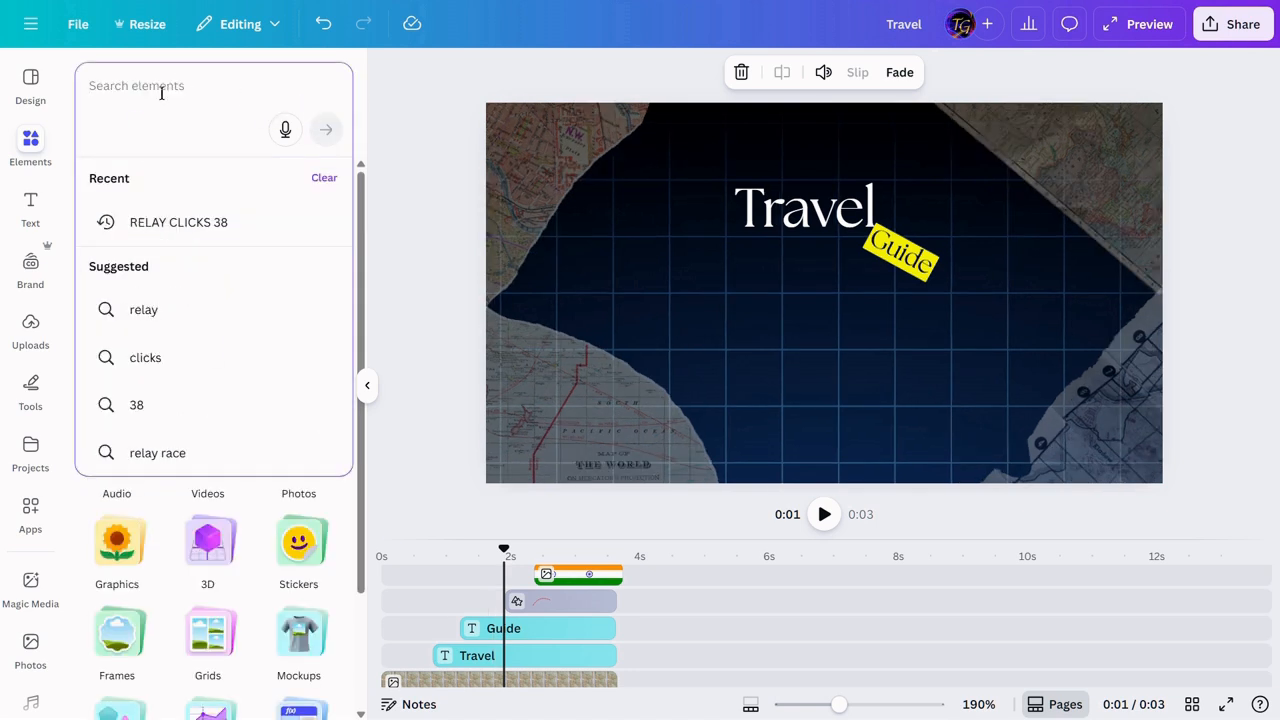
text(pop)
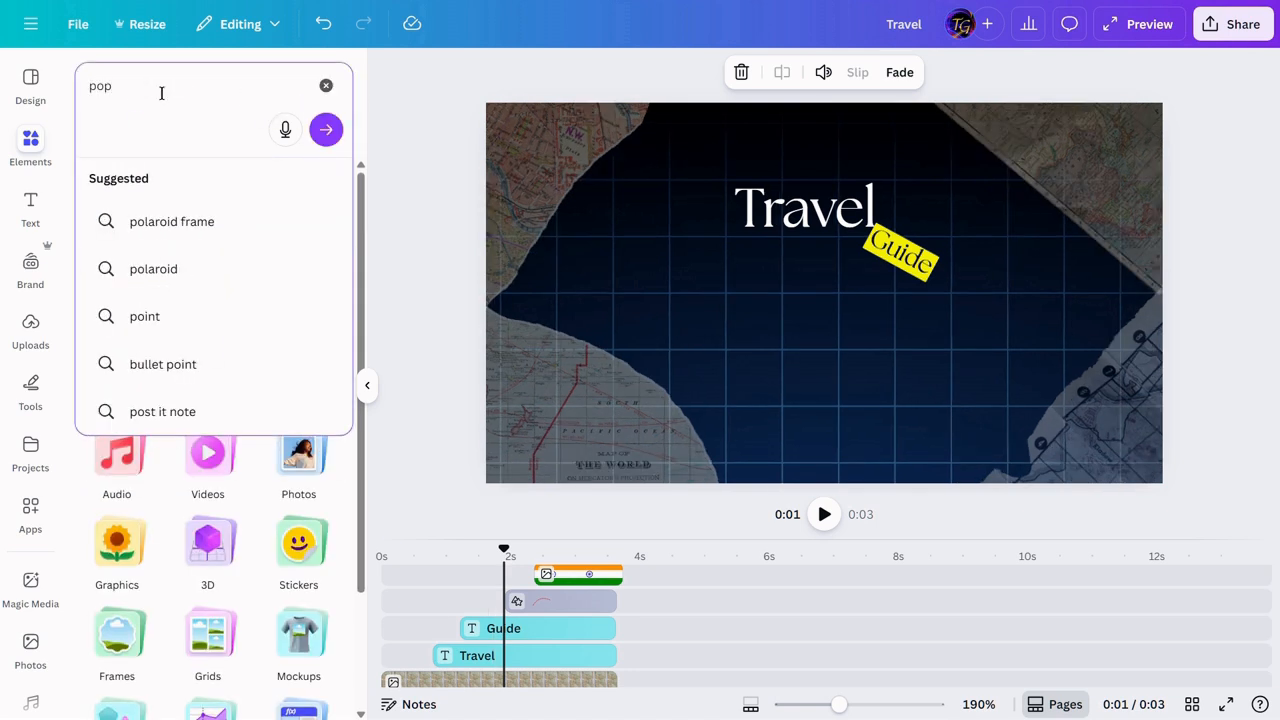
text( sound)
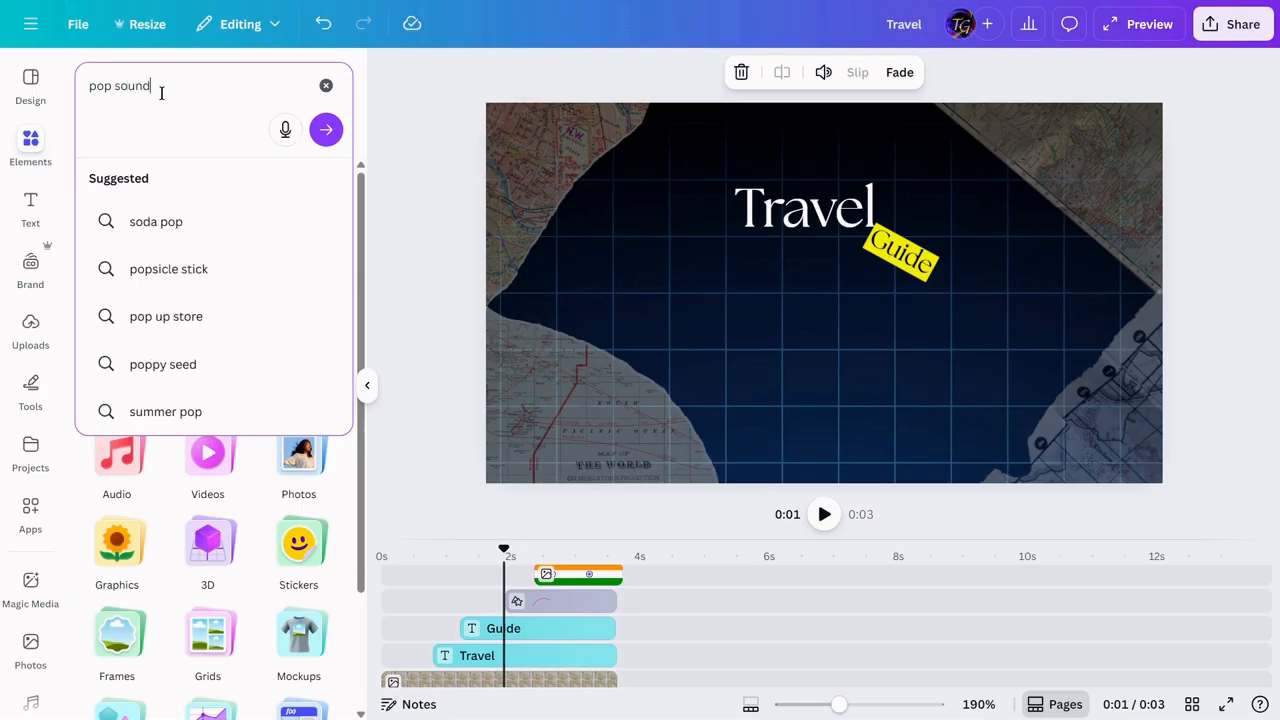
key(Return)
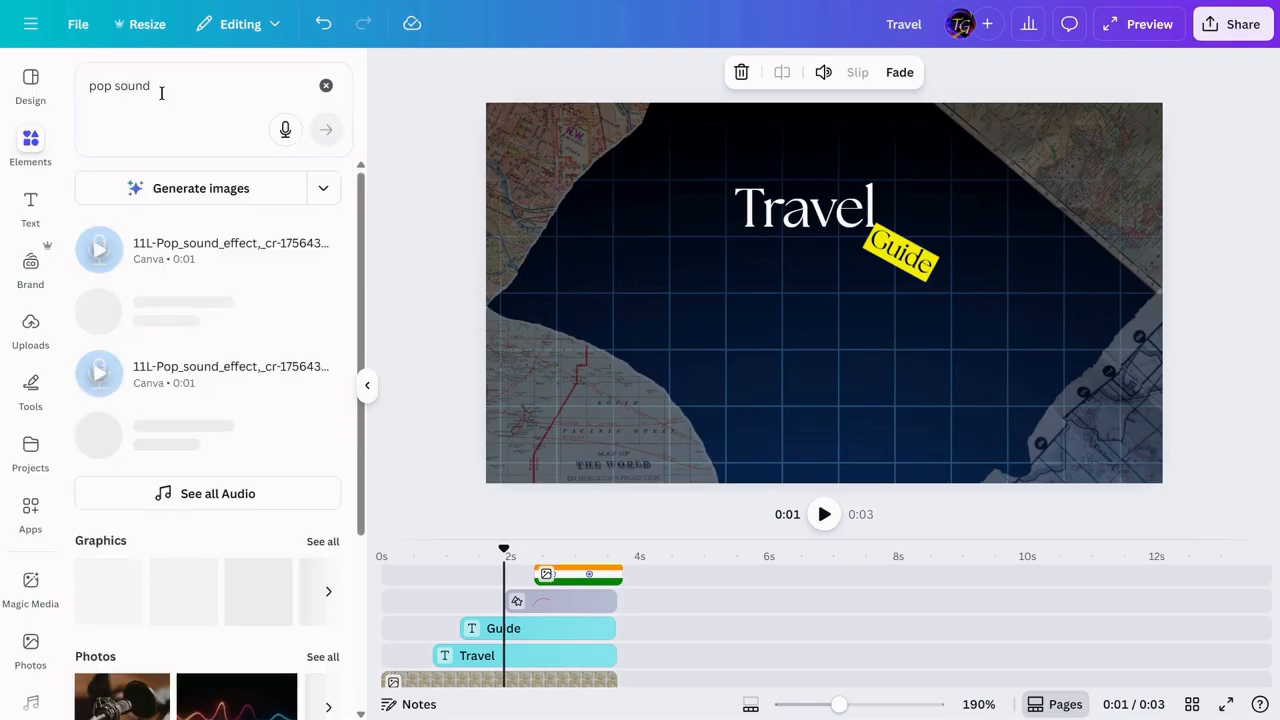
click(100, 314)
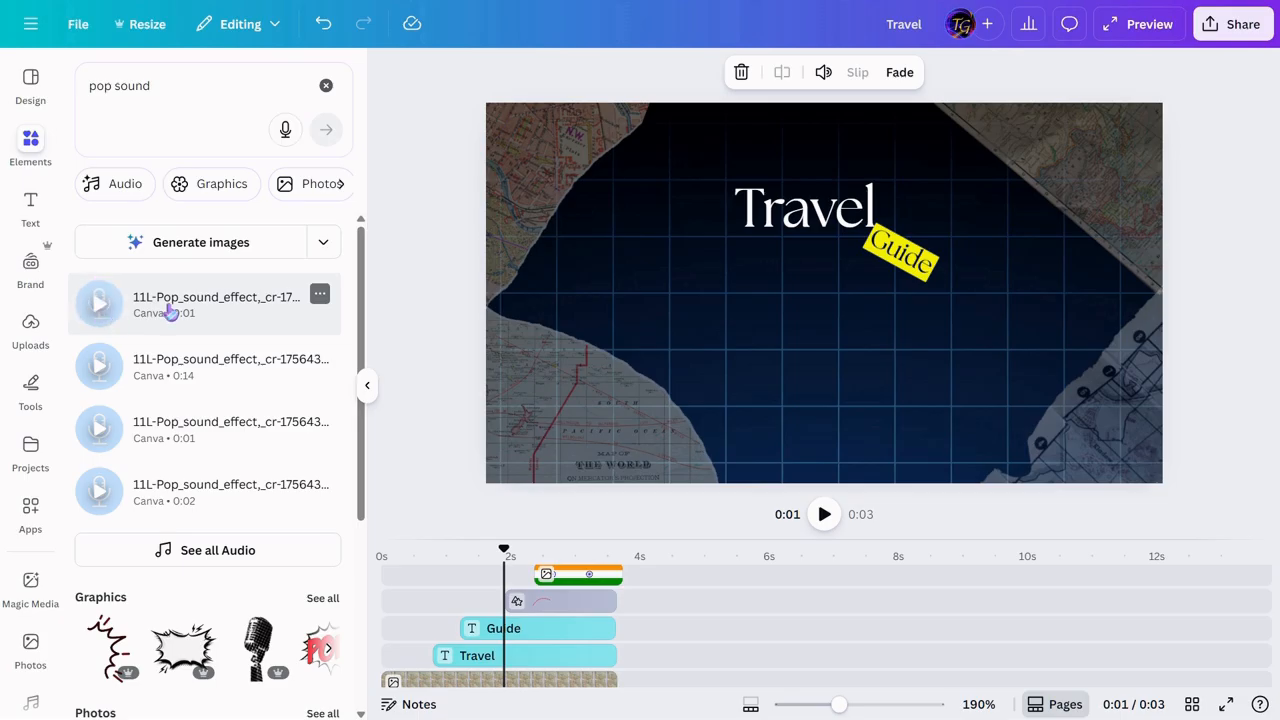
Add the first one-second pop sound effect at the flag clip's start, about 2.4 s, and trim it to about 0.4 s.
drag(505, 550, 535, 553)
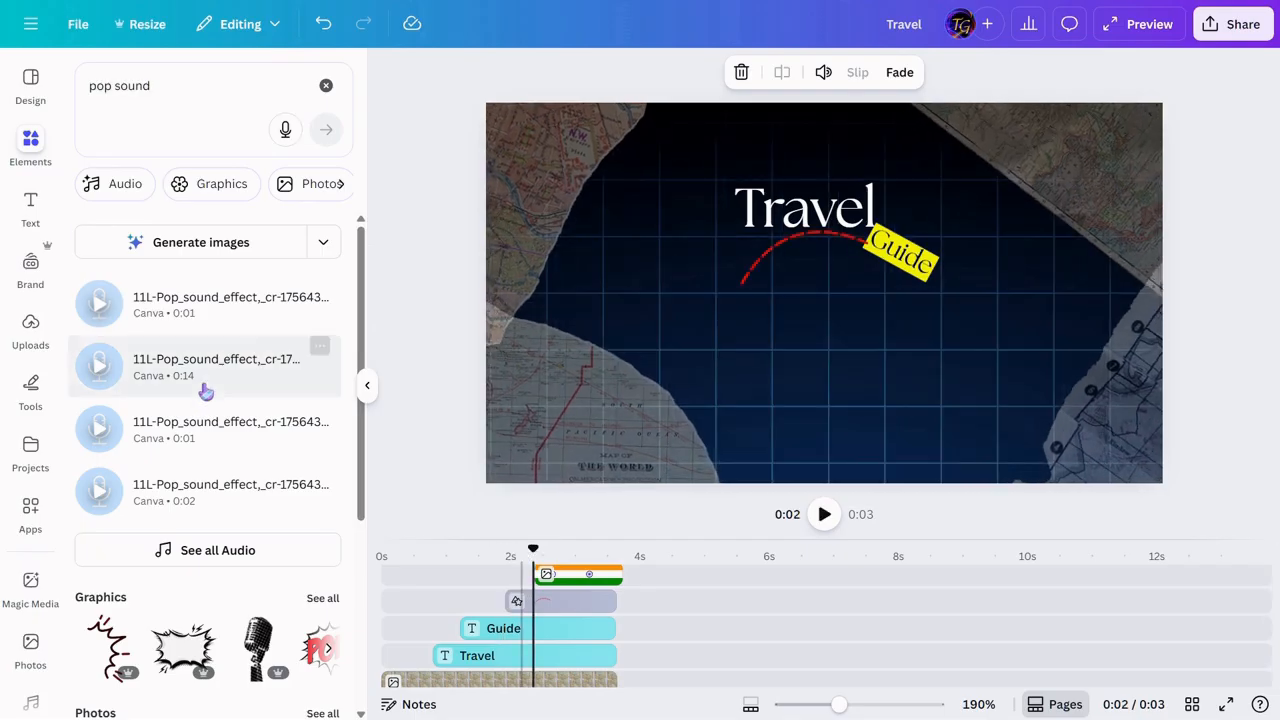
click(174, 311)
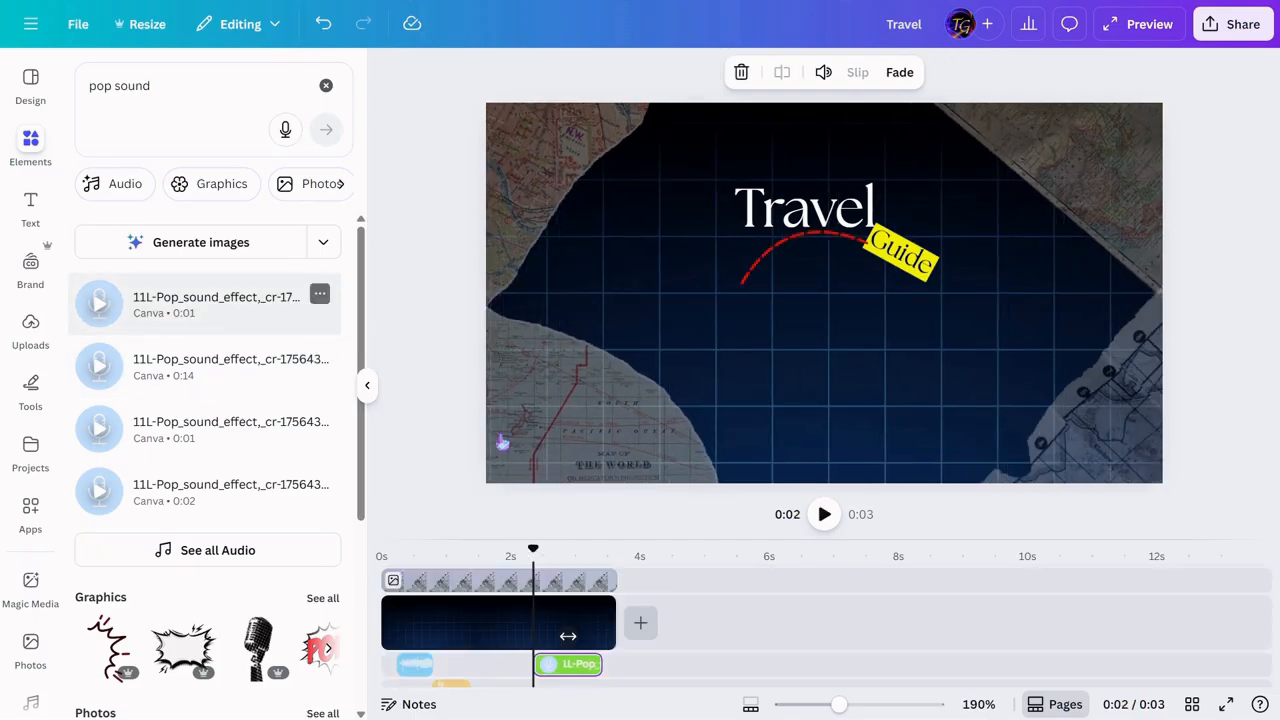
drag(597, 669, 565, 673)
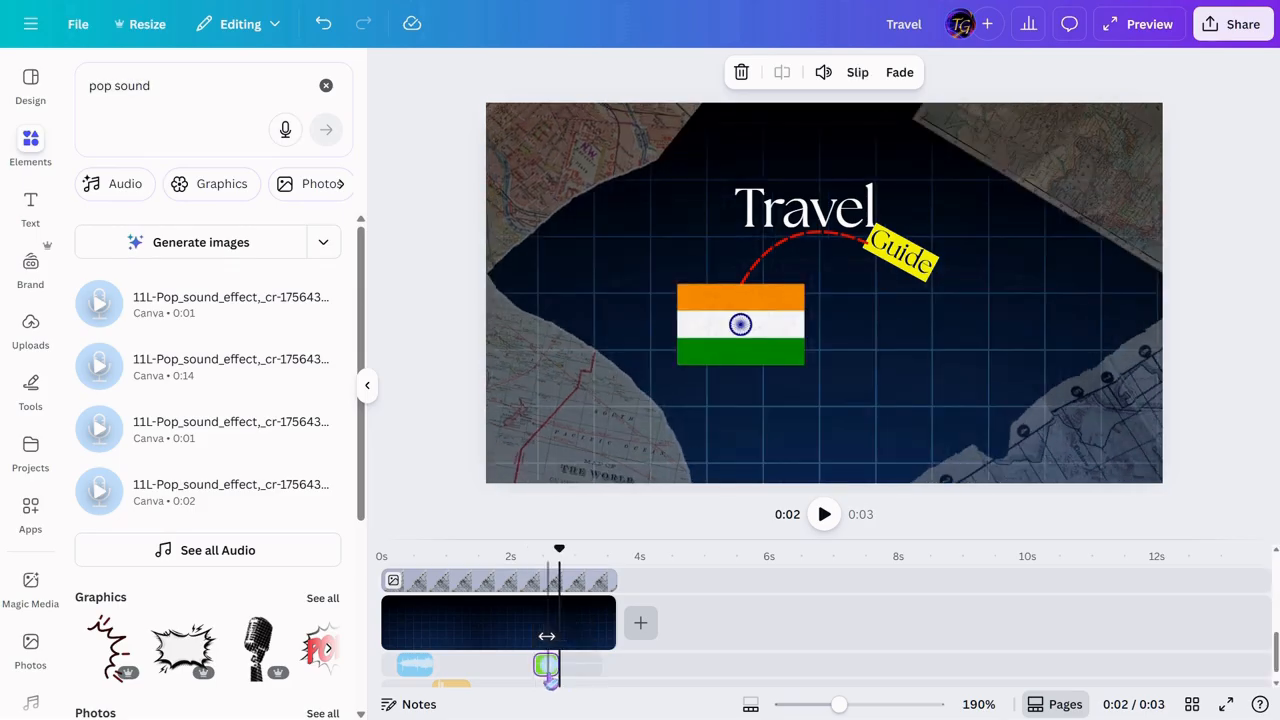
Play the scene from about 2 s to check the pop sound against the flag's entrance.
click(560, 548)
drag(560, 548, 510, 549)
click(823, 516)
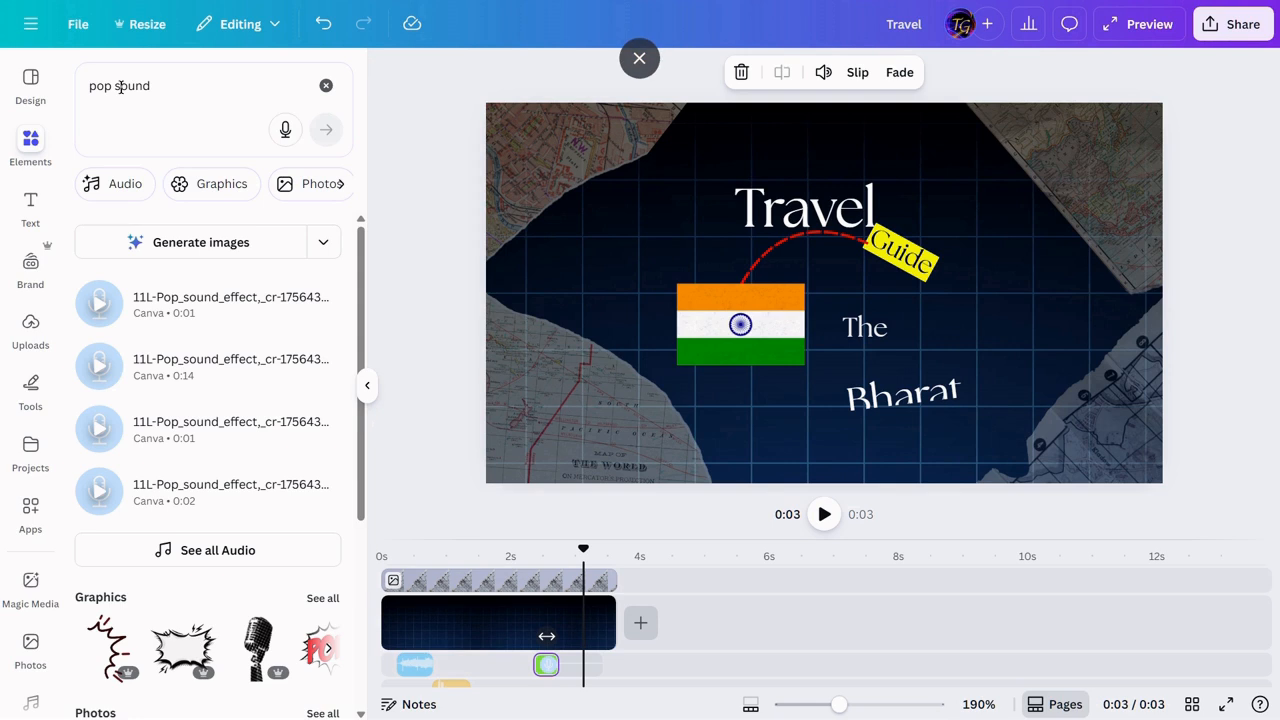
Search the elements for "click", show all audio results, and preview "Mouse Click 1" and the 0:13 "Computer Mouse Clicking".
click(225, 87)
key(ctrl+a)
key(BackSpace)
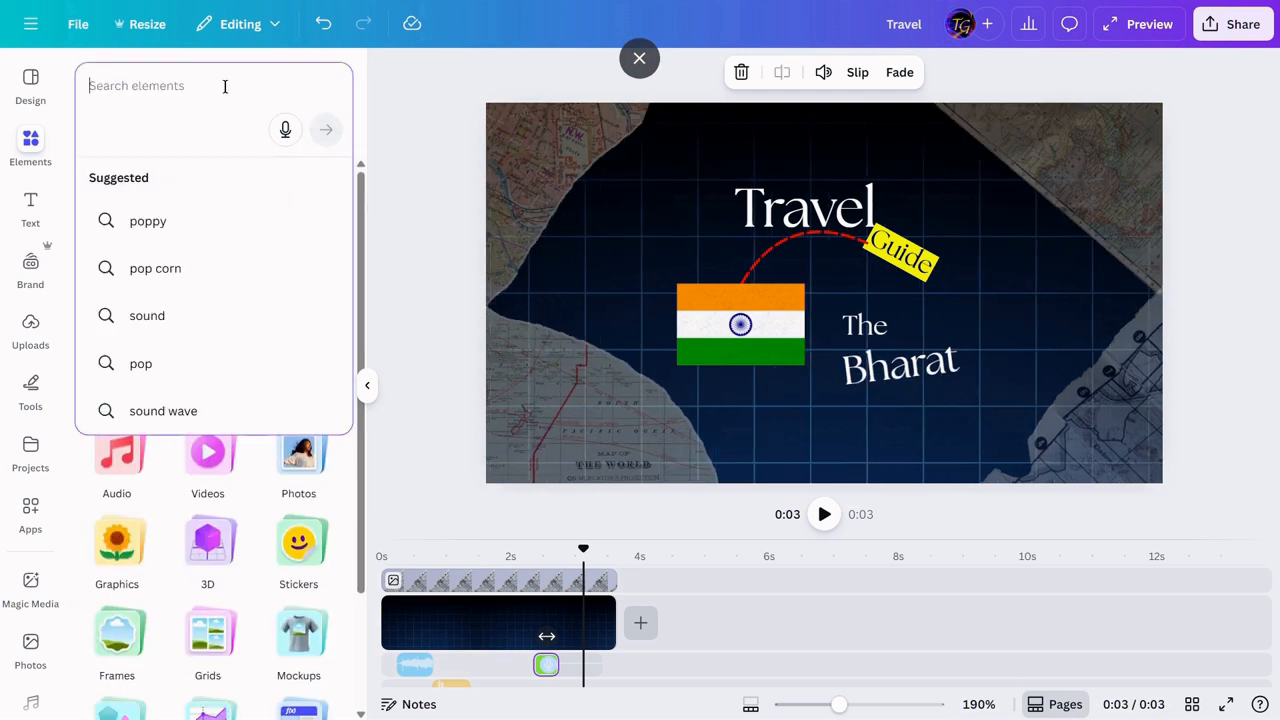
text(click)
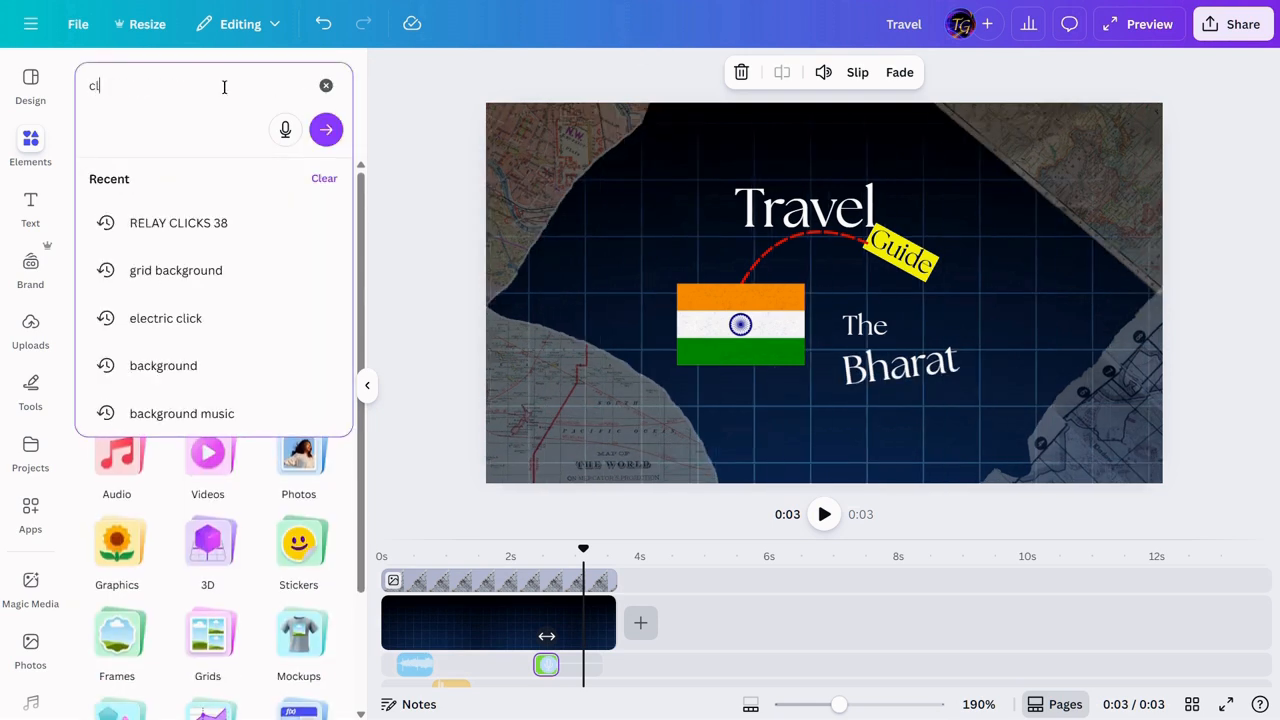
key(Return)
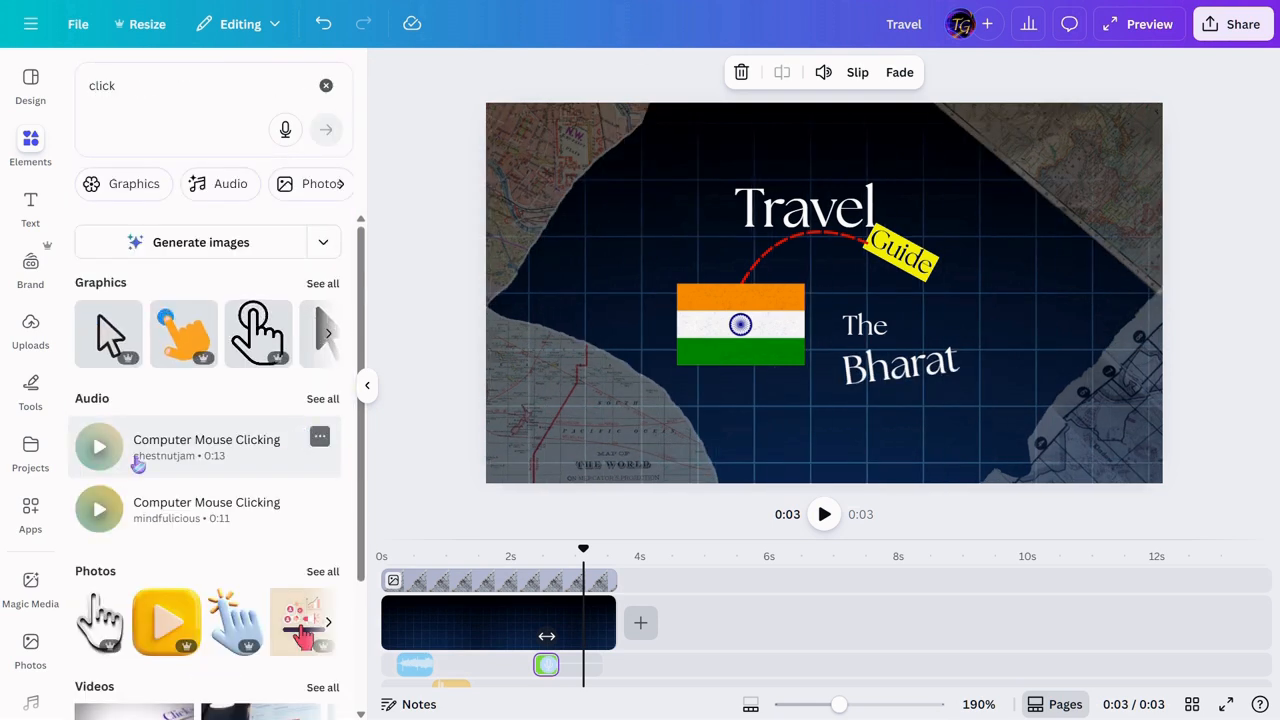
click(321, 399)
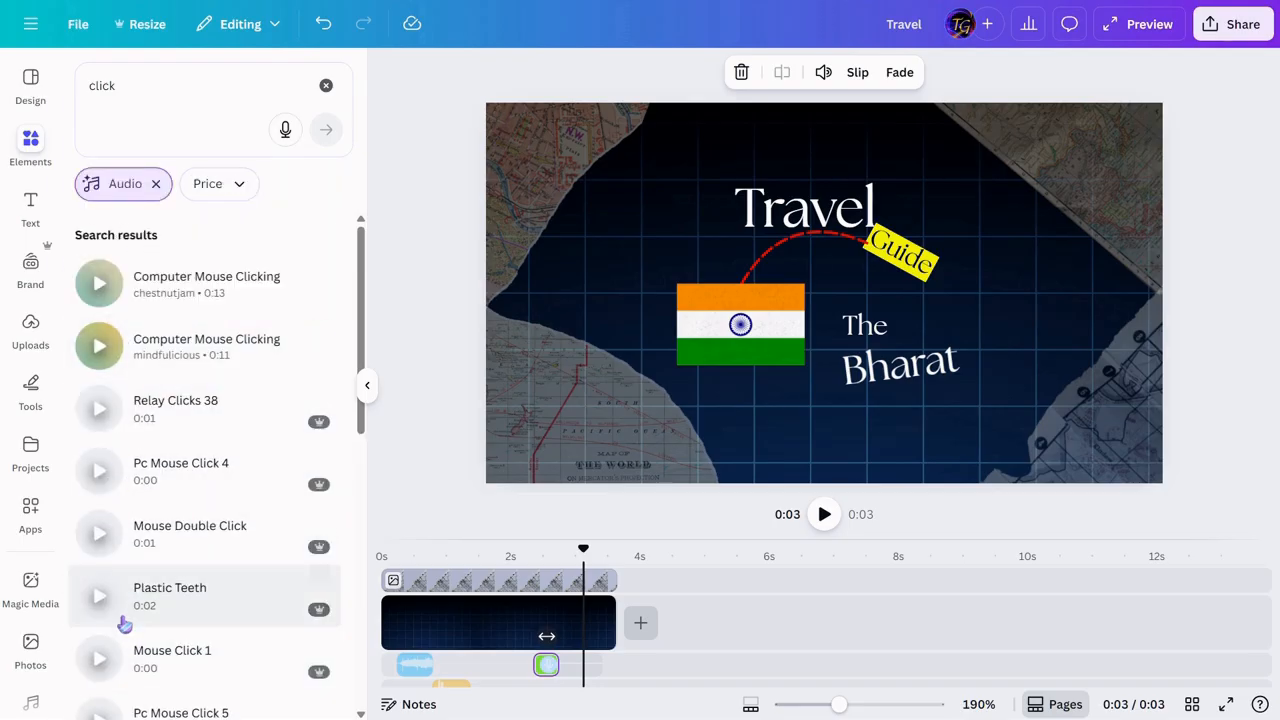
click(100, 662)
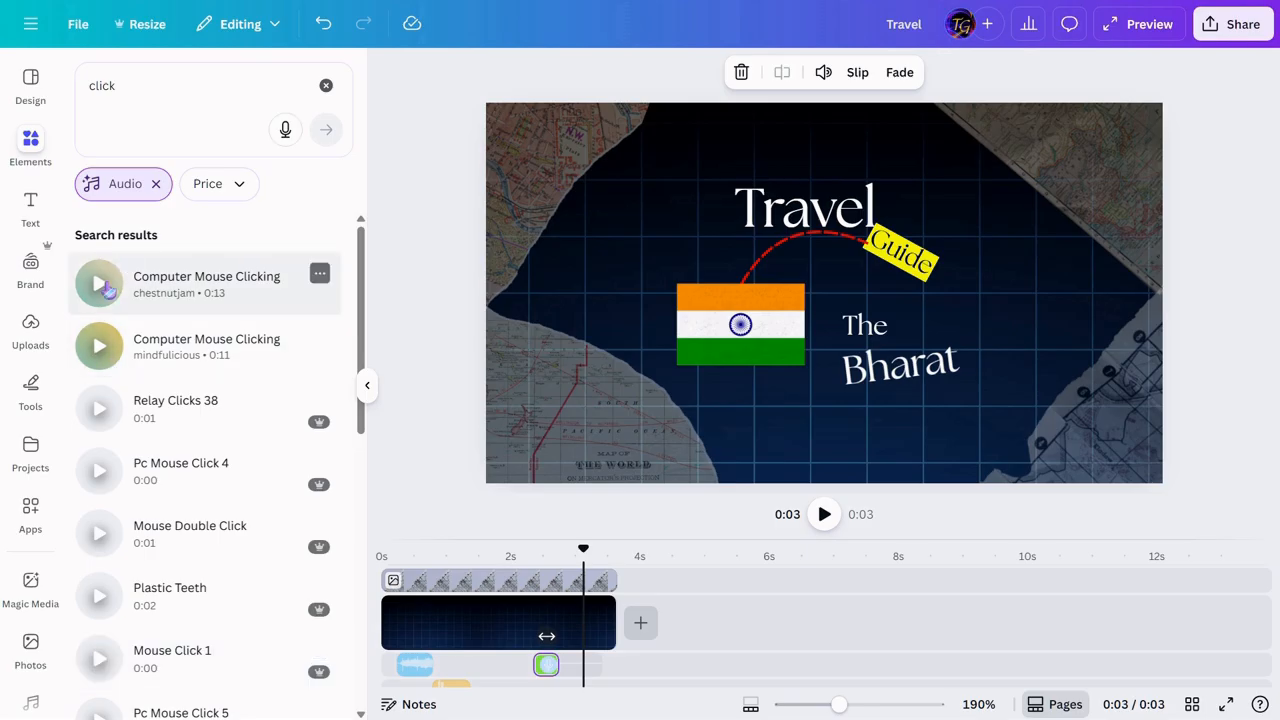
click(100, 284)
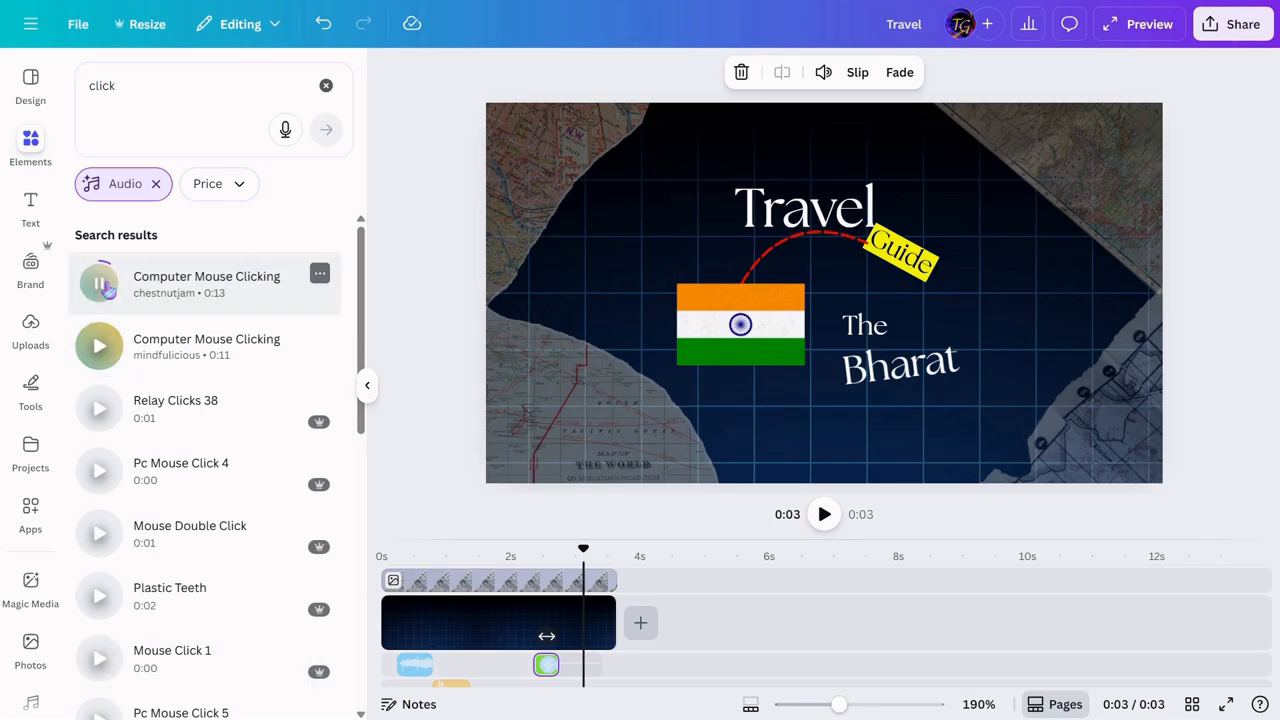
click(108, 289)
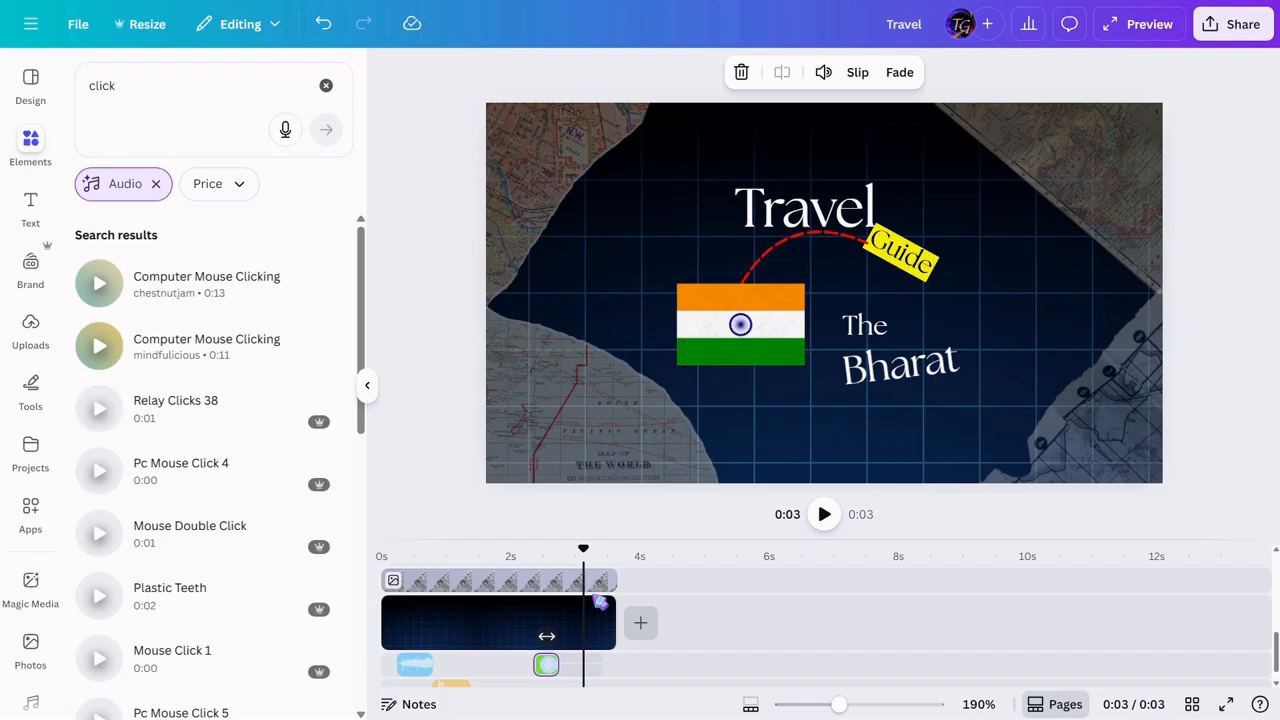
Try the 0:11 "Computer Mouse Clicking" audio at the start of the "The" text clip, about 2.7 s, and shorten it.
scroll(546, 636, up, 5)
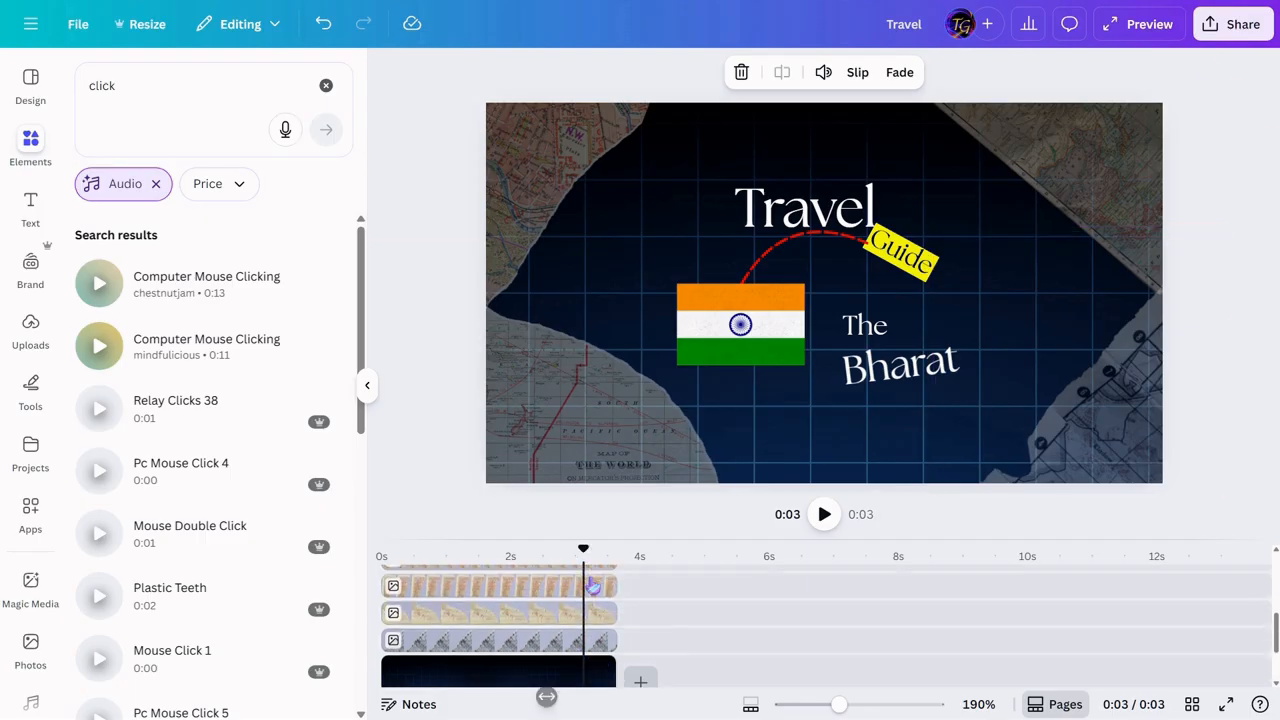
scroll(590, 575, up, 2)
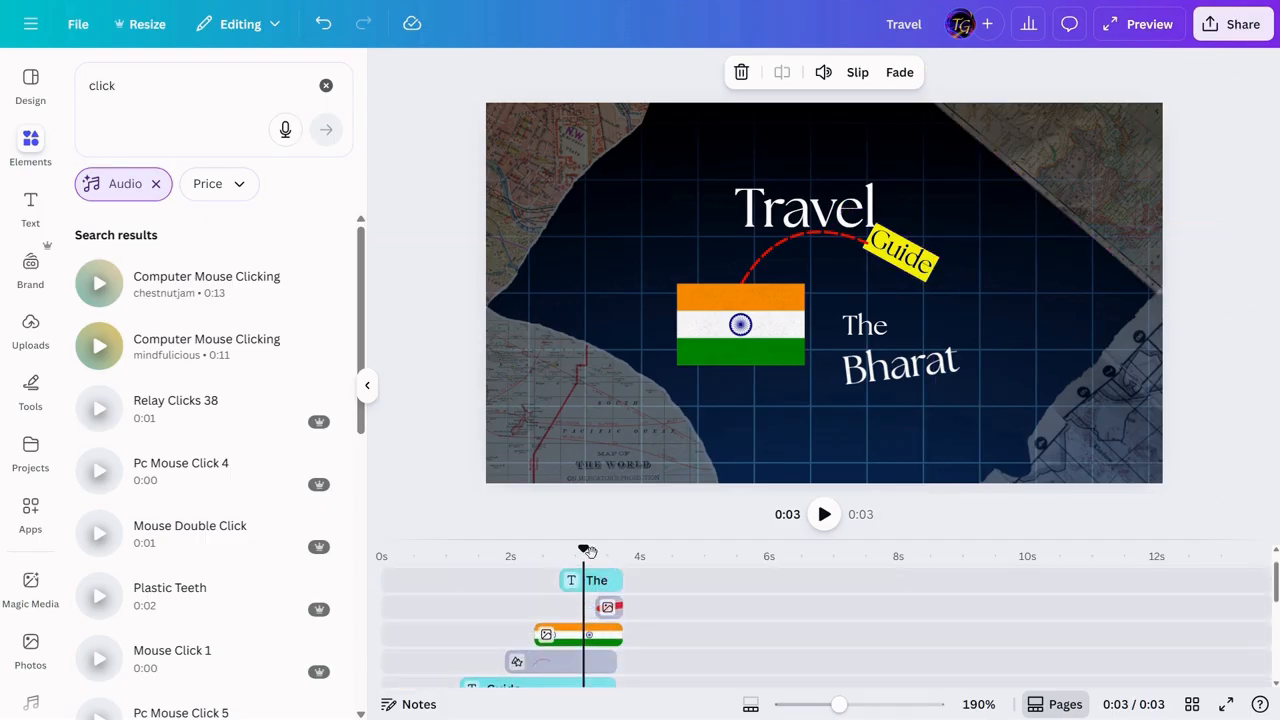
scroll(588, 556, up, 1)
drag(583, 549, 561, 546)
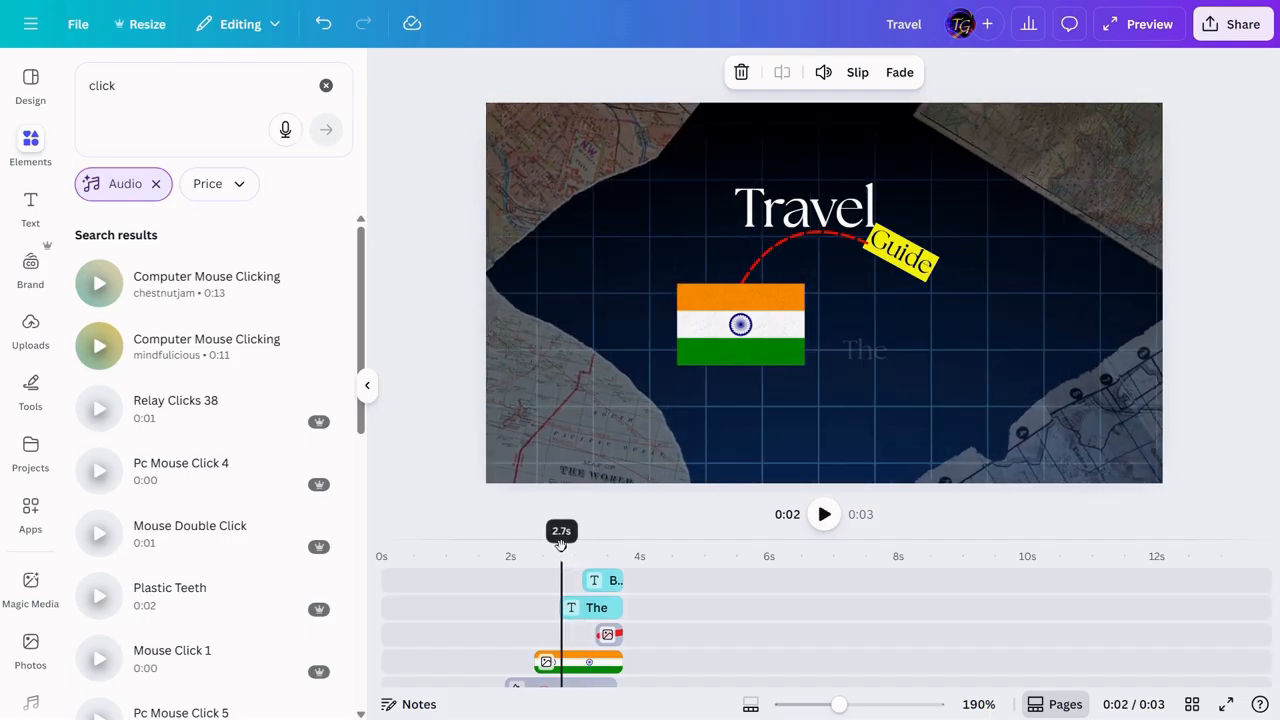
scroll(546, 610, down, 4)
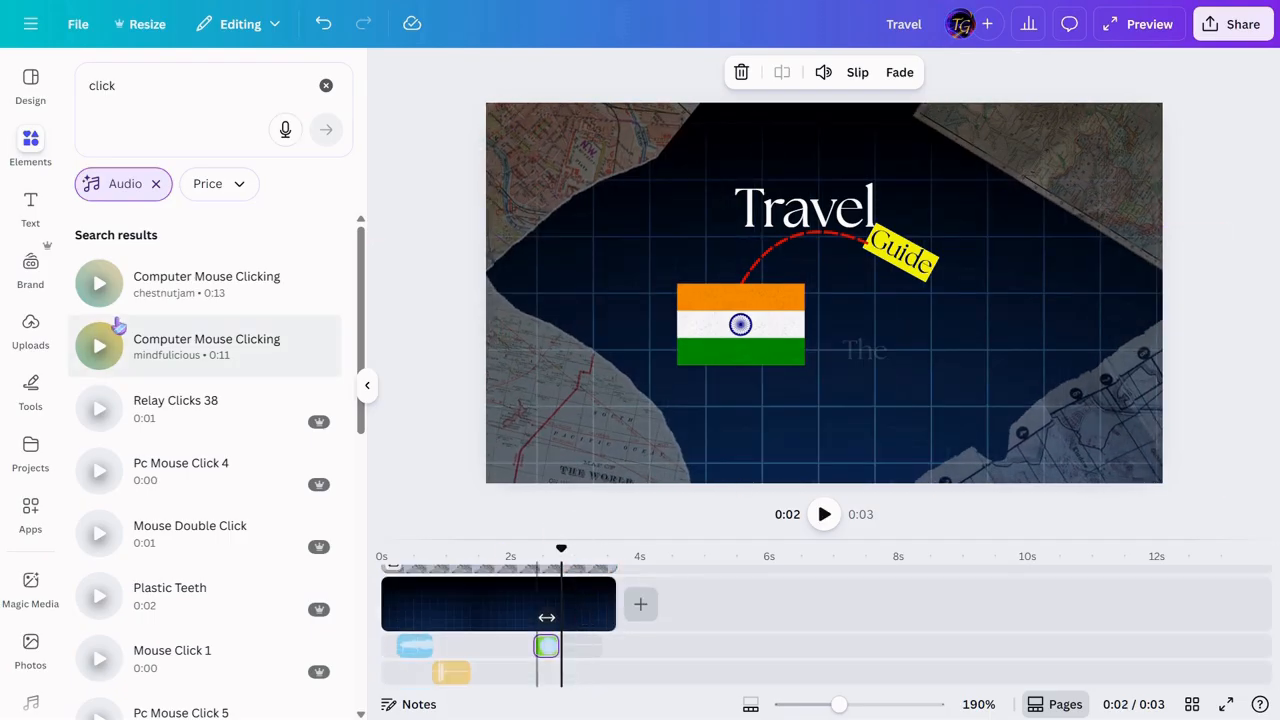
click(190, 354)
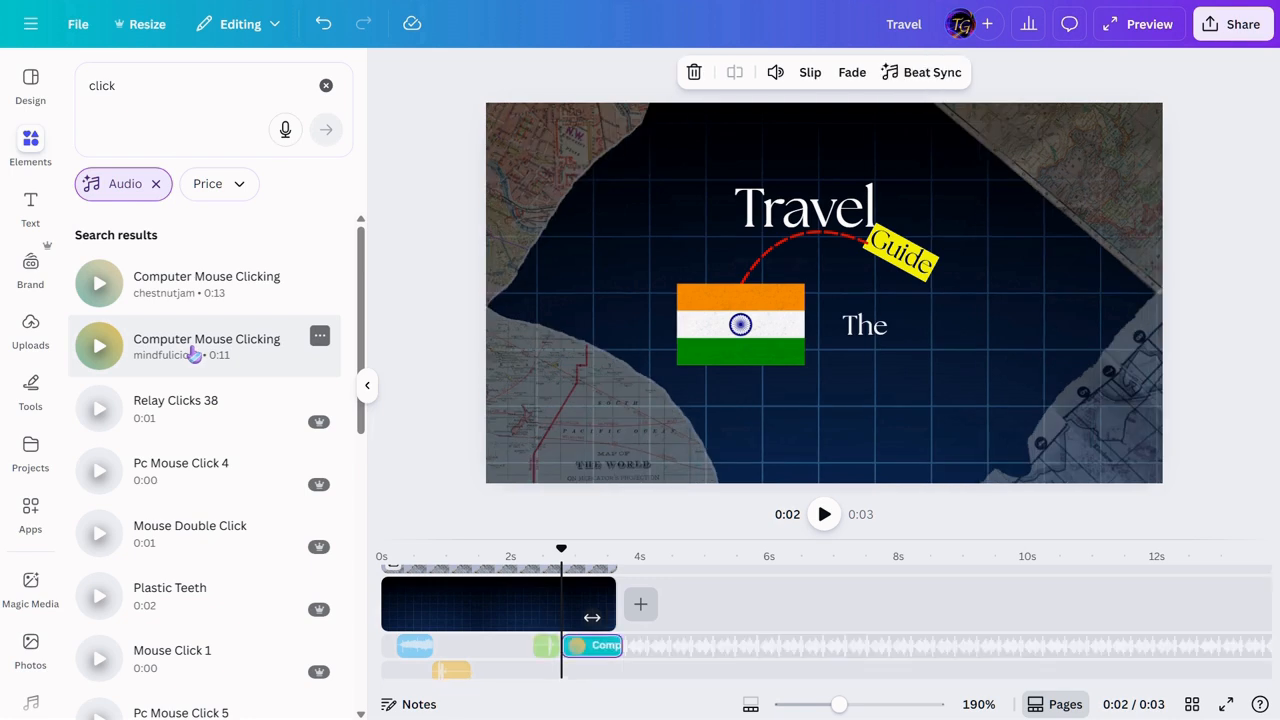
mouse_move(603, 646)
mouse_down()
mouse_move(631, 654)
mouse_move(585, 643)
mouse_up()
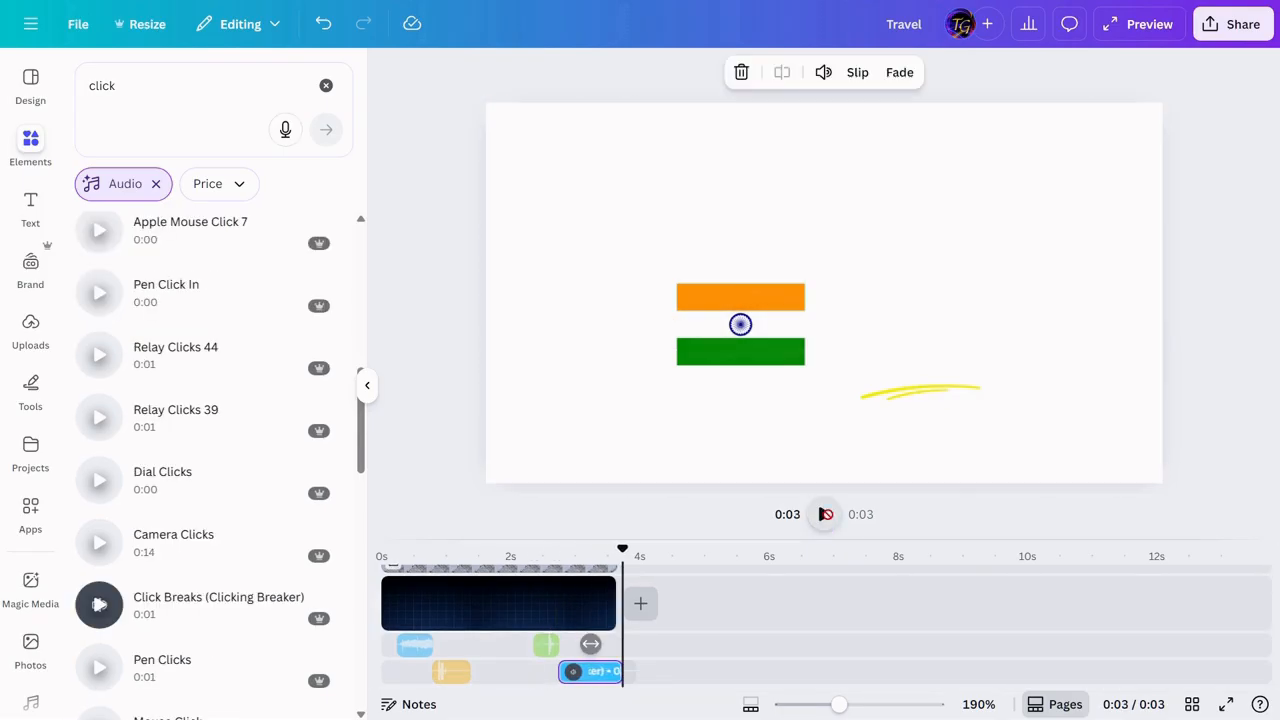
Play the scene from the start to review all the sound effects, including "Click Breaks (Clicking Breaker)" on the "The" text.
click(825, 514)
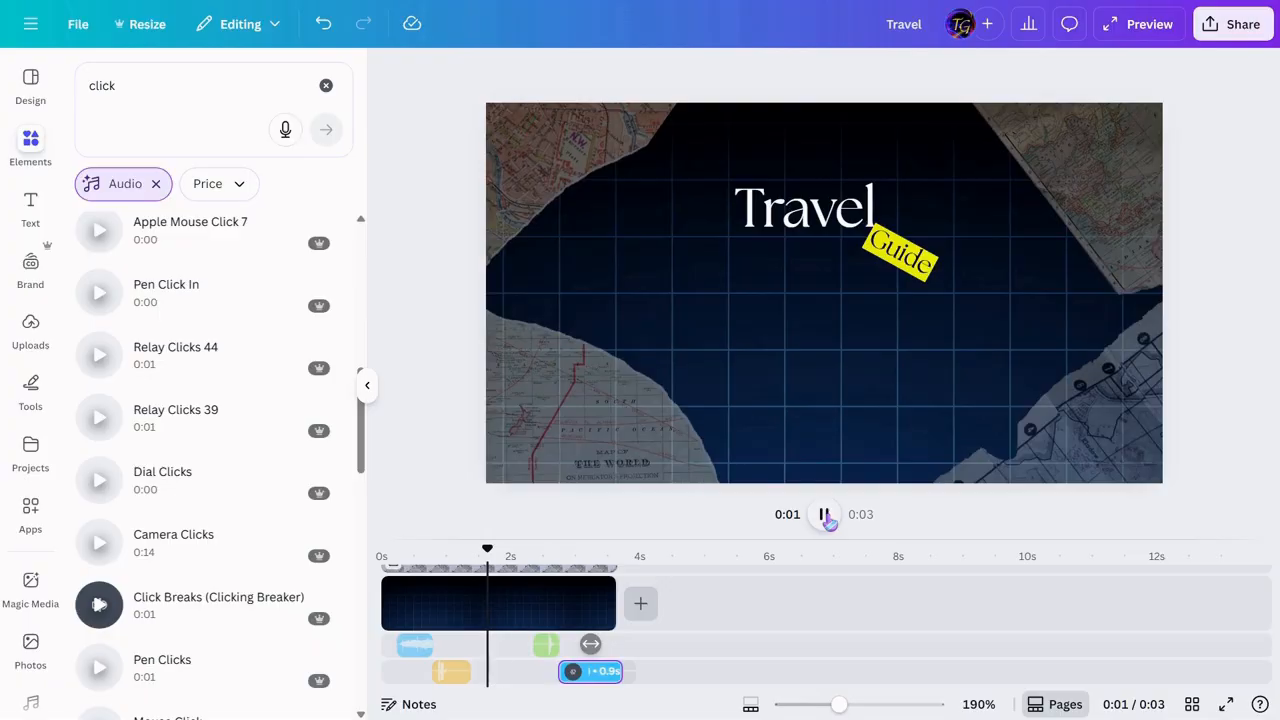